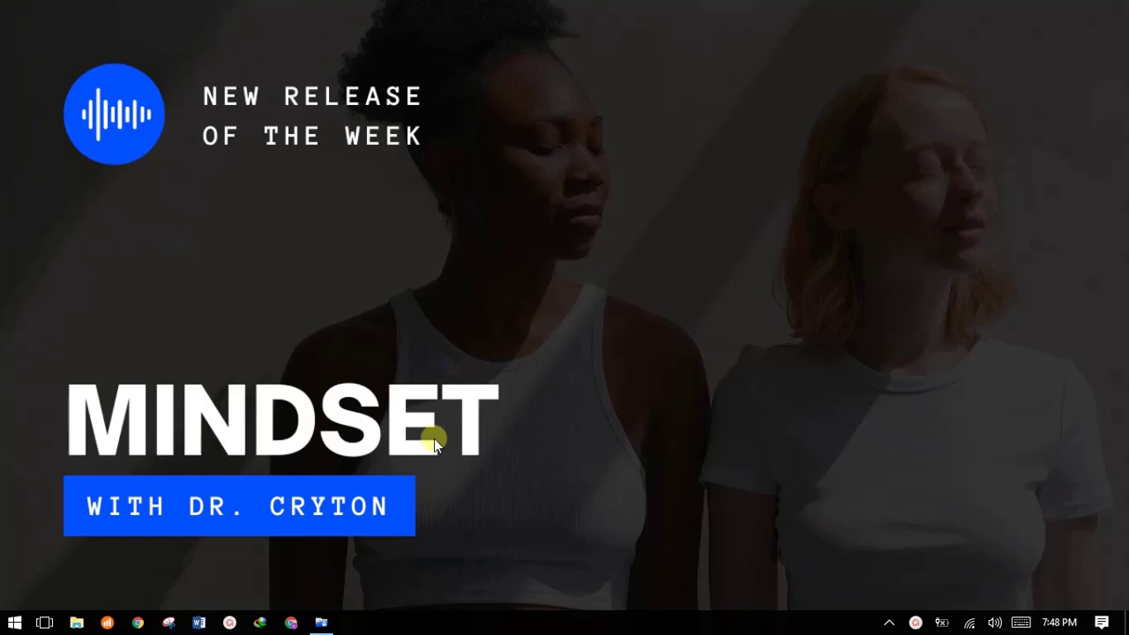
Restore Easy File Locker from the taskbar to show its protected list with D:\New folder.
{"action": "left_click", "coordinate": [321, 623]}
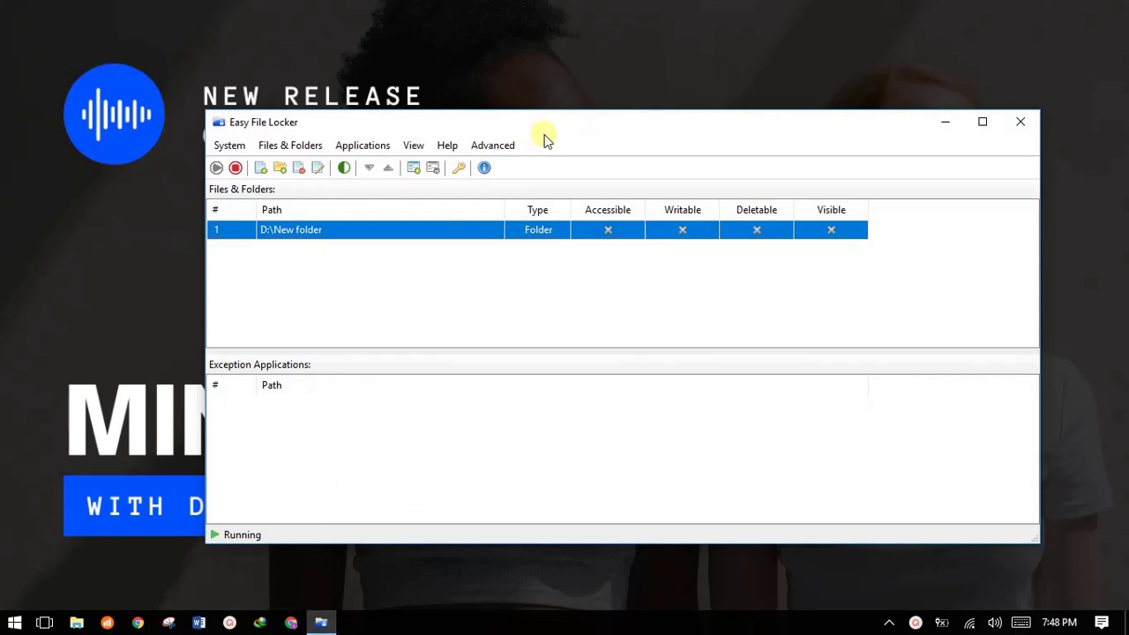
{"action": "left_click_drag", "start_coordinate": [543, 134], "coordinate": [487, 119]}
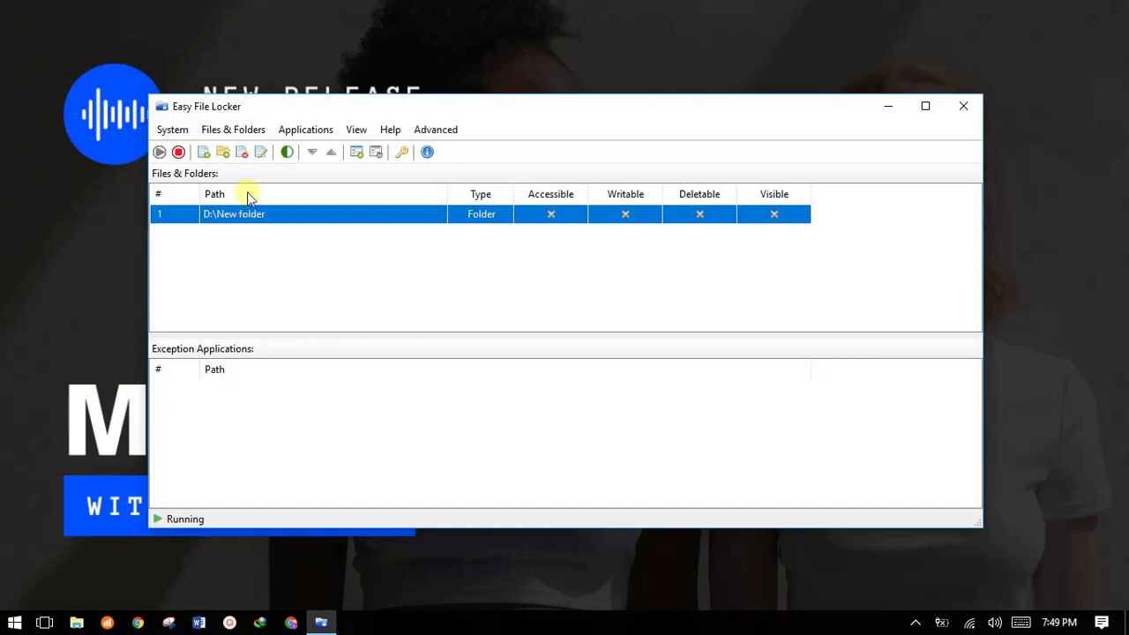
{"action": "left_click", "coordinate": [263, 152]}
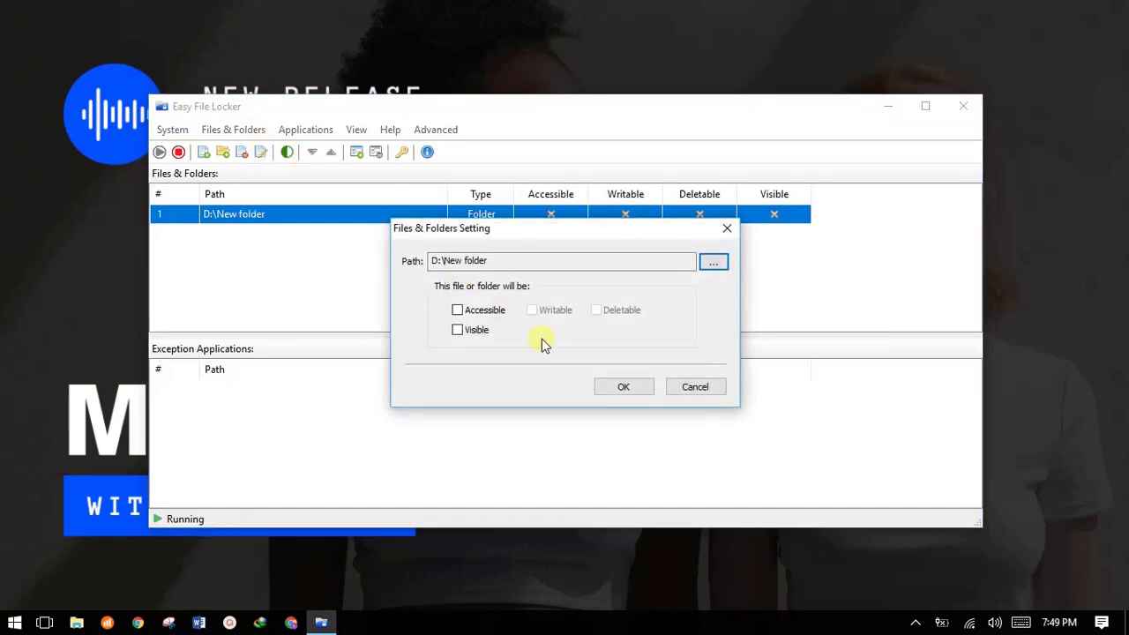
{"action": "left_click", "coordinate": [727, 229]}
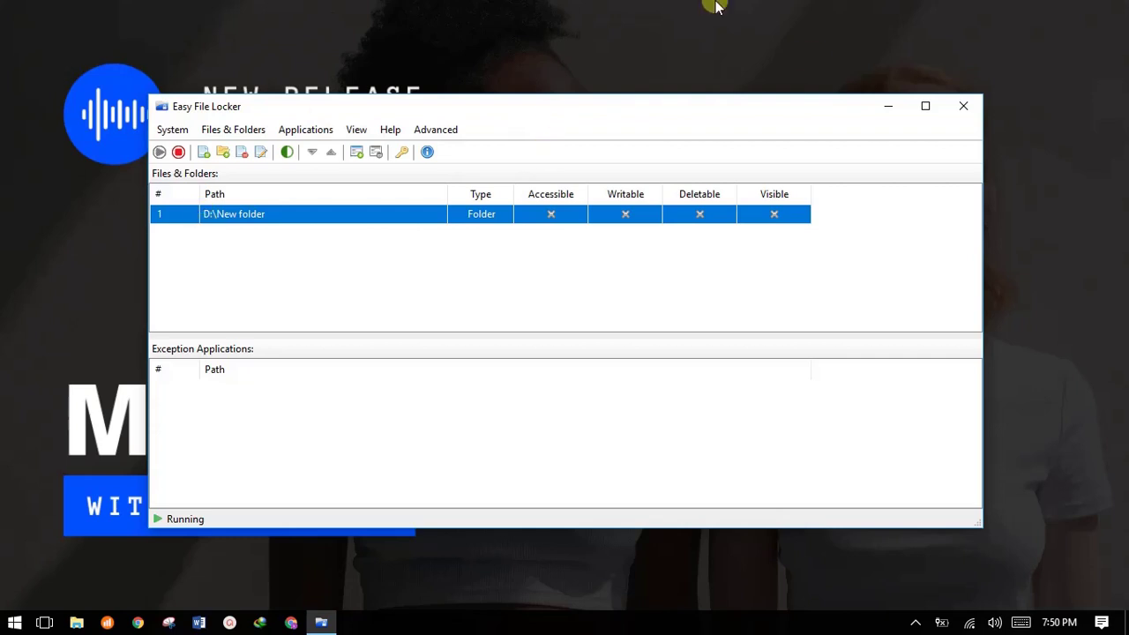
Minimize Easy File Locker and view Local Disk (D:) in File Explorer, where New folder is absent.
{"action": "left_click", "coordinate": [887, 108]}
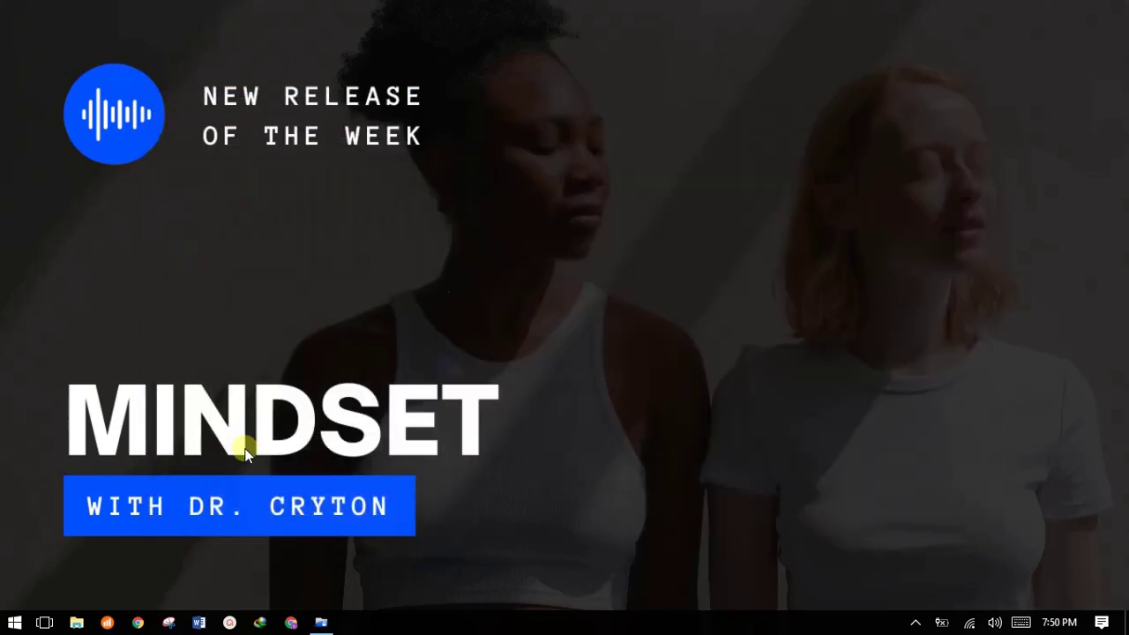
{"action": "left_click", "coordinate": [77, 620]}
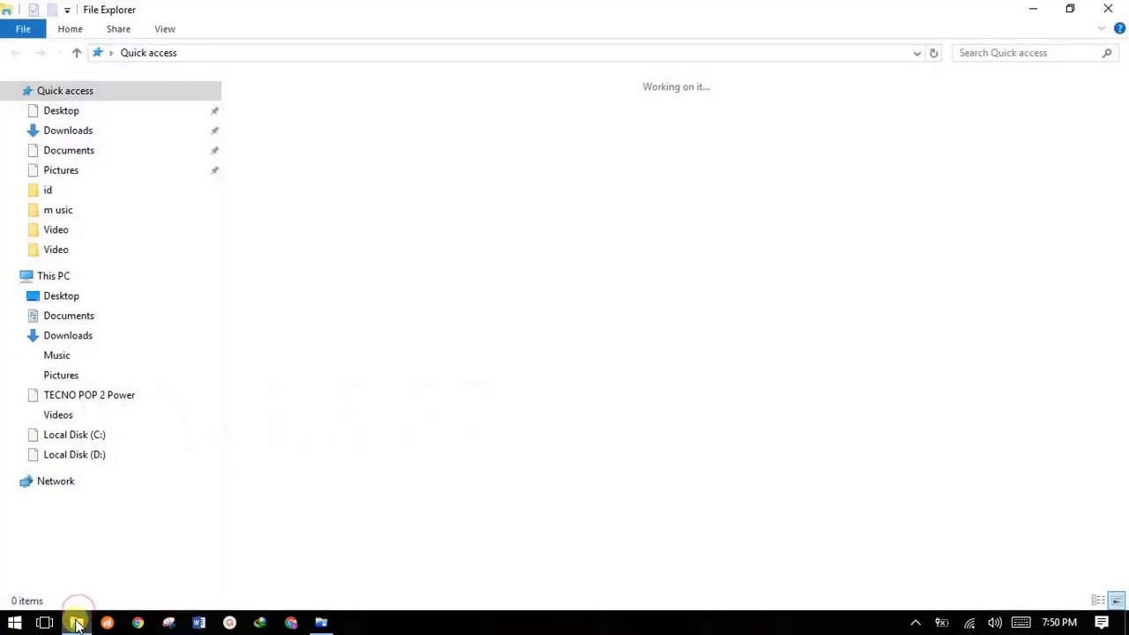
{"action": "left_click", "coordinate": [78, 621]}
{"action": "left_click", "coordinate": [77, 622]}
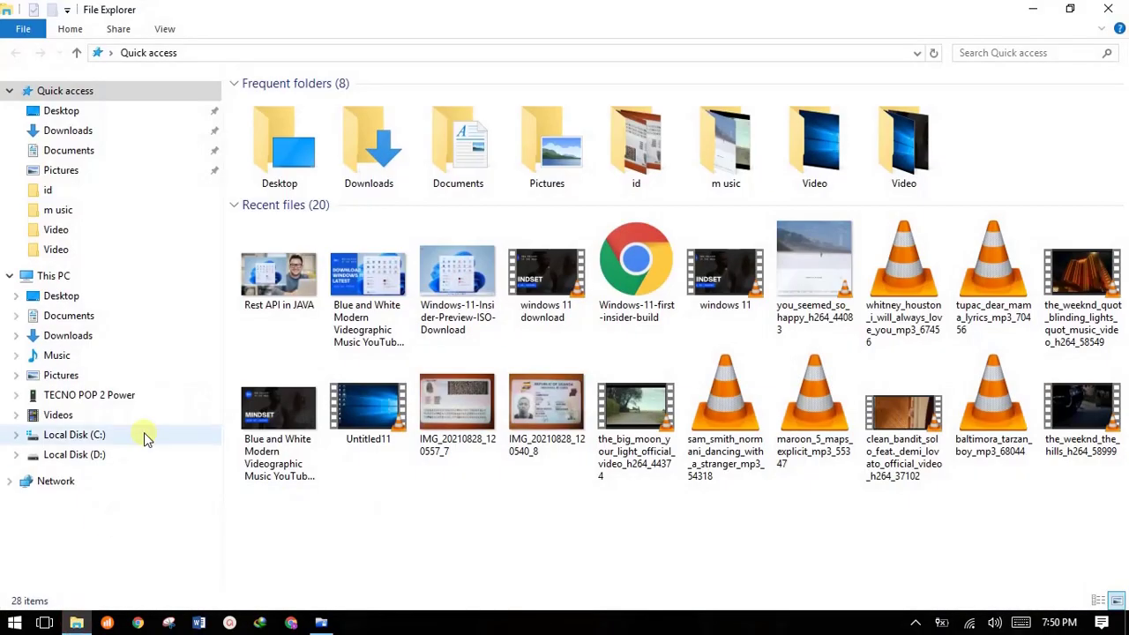
{"action": "left_click", "coordinate": [81, 455]}
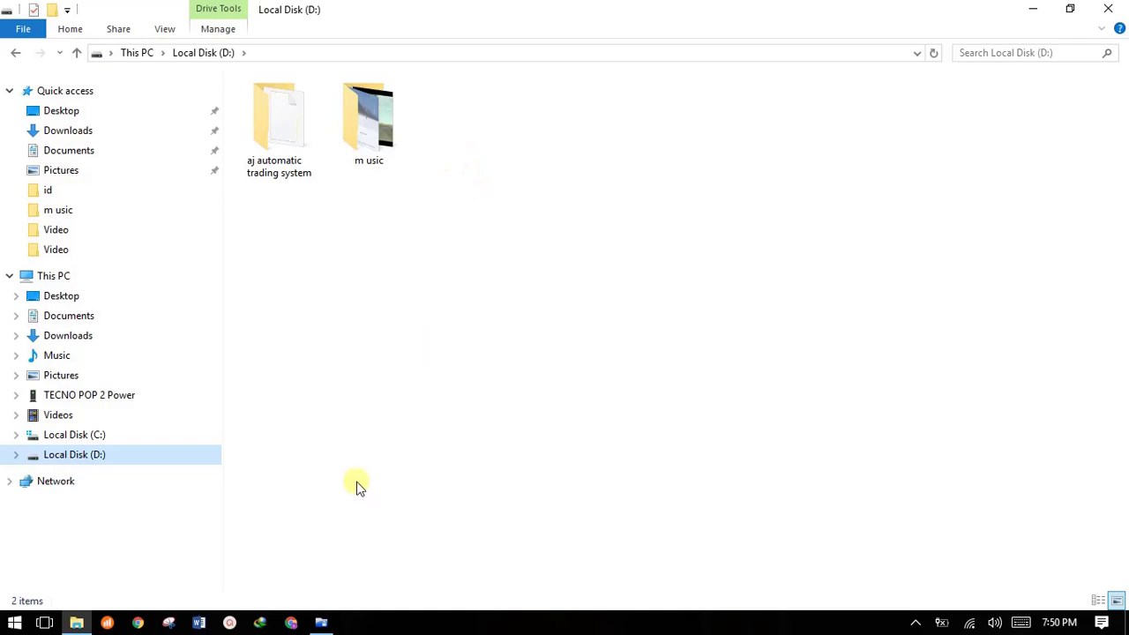
Set D:\New folder's protection to Visible with Accessible unchecked, and apply it.
{"action": "left_click", "coordinate": [322, 619]}
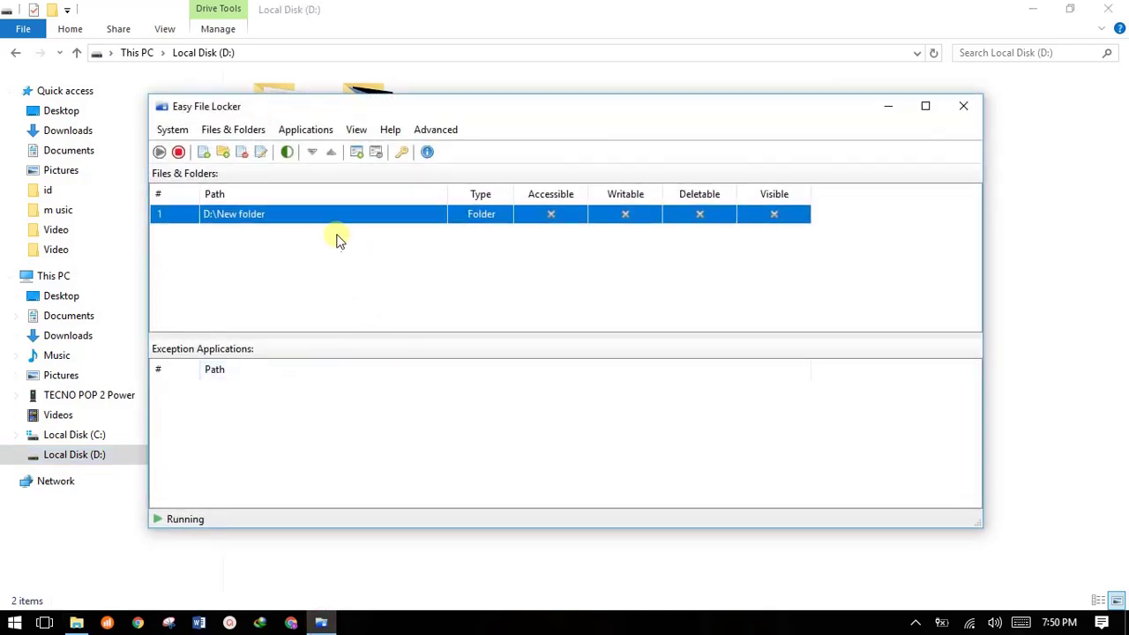
{"action": "left_click", "coordinate": [261, 153]}
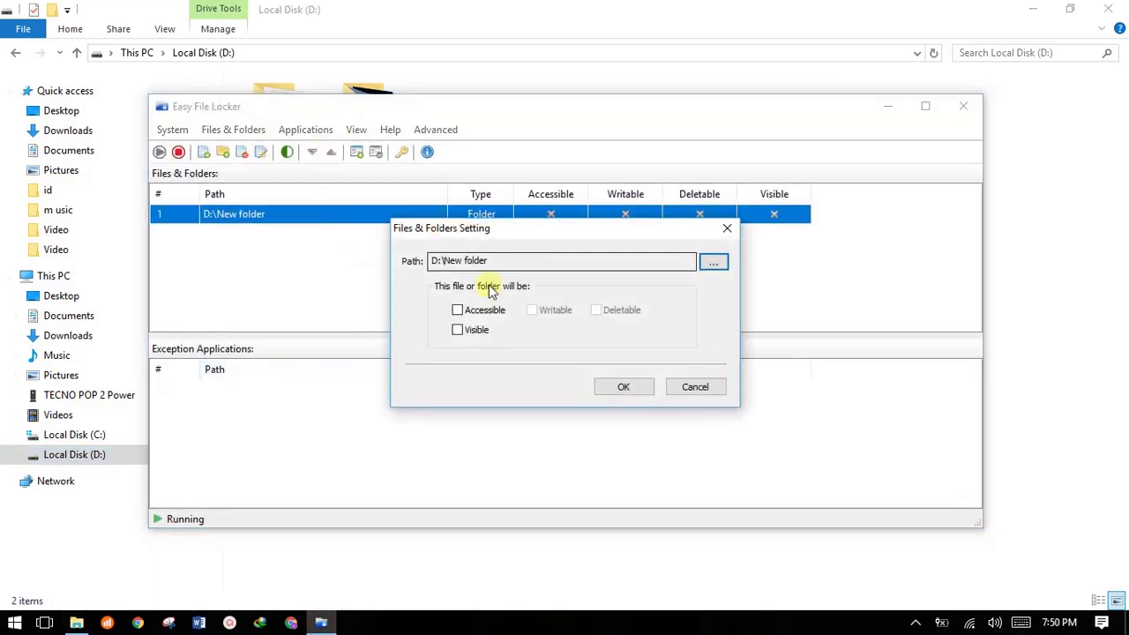
{"action": "left_click", "coordinate": [470, 331]}
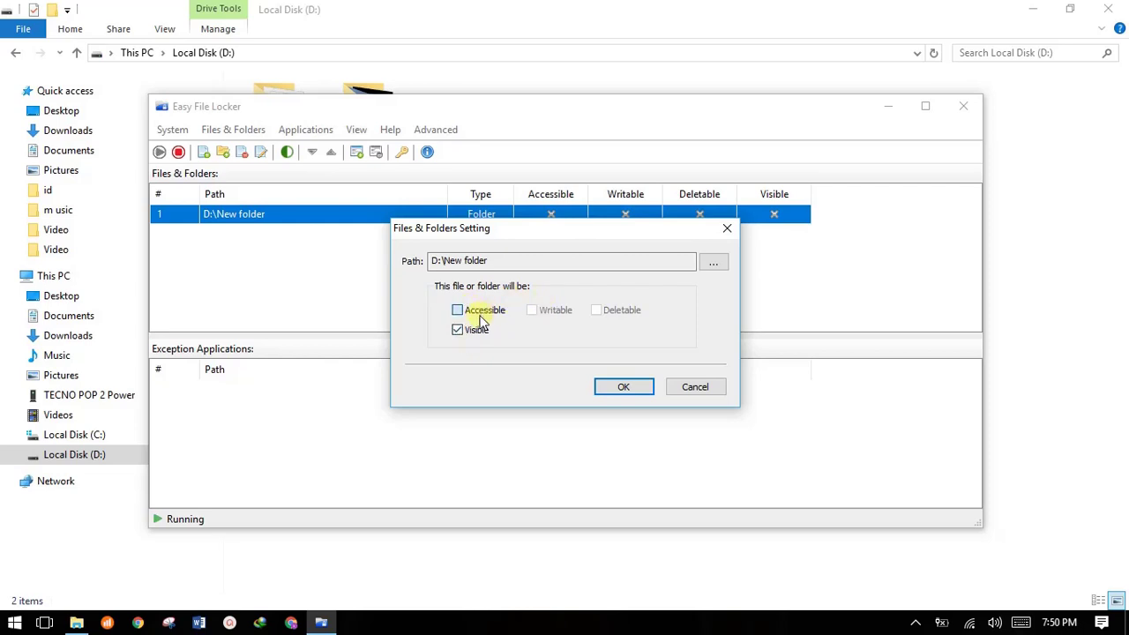
{"action": "left_click", "coordinate": [480, 318]}
{"action": "left_click", "coordinate": [480, 315]}
{"action": "left_click", "coordinate": [479, 314]}
{"action": "left_click", "coordinate": [478, 316]}
{"action": "left_click", "coordinate": [469, 333]}
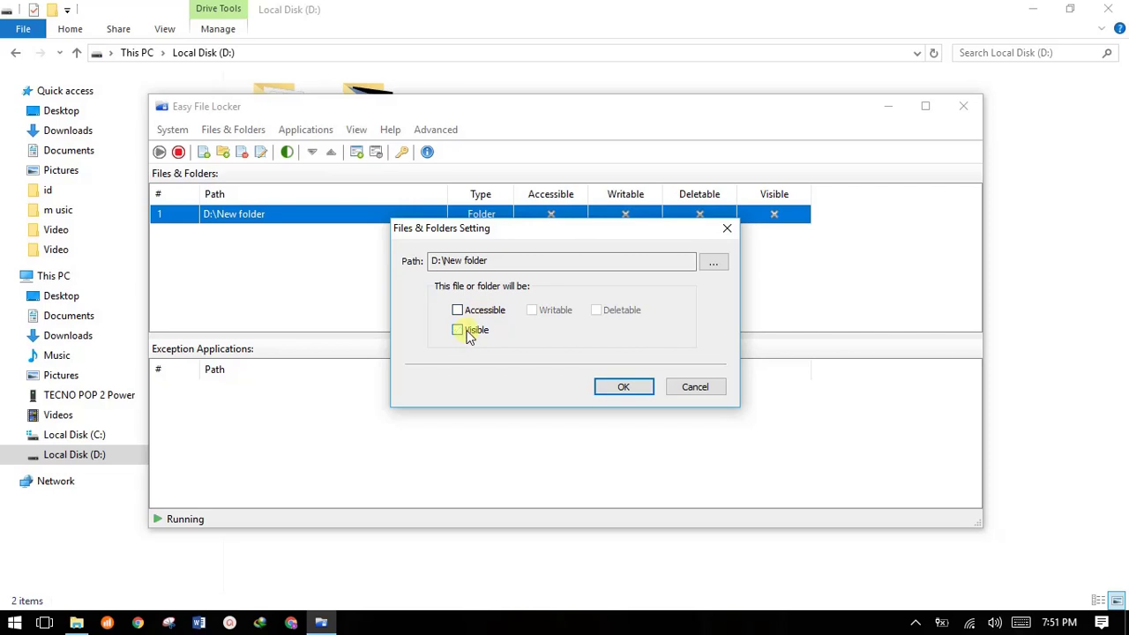
{"action": "left_click", "coordinate": [469, 333]}
{"action": "left_click", "coordinate": [470, 335]}
{"action": "left_click", "coordinate": [626, 386]}
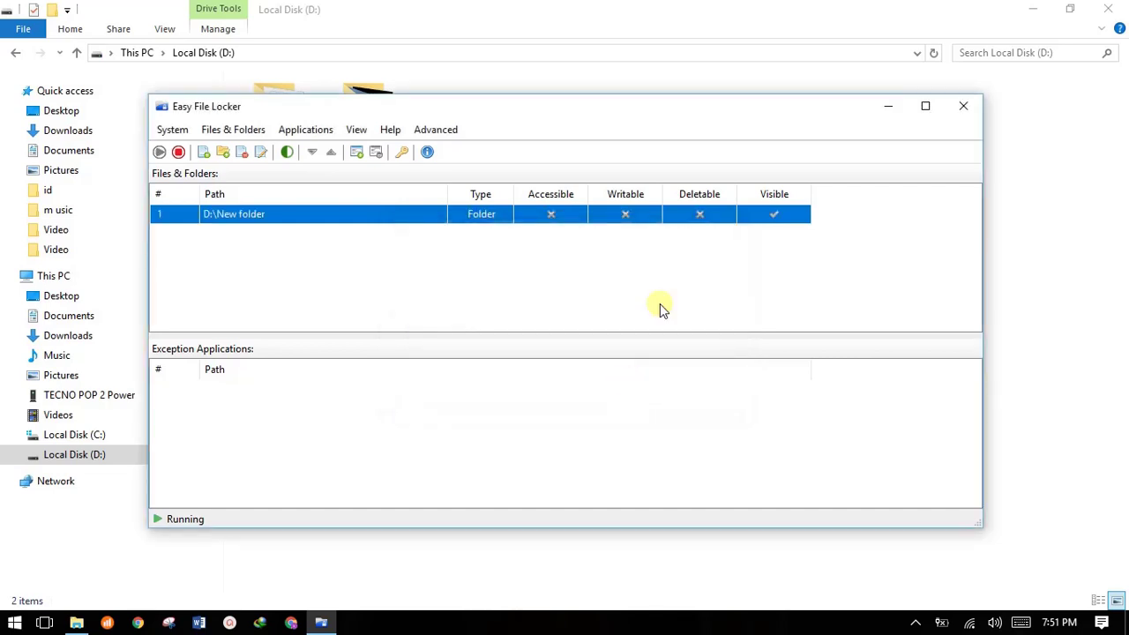
Try opening the now-visible New folder on D: and dismiss the access-denied message.
{"action": "left_click", "coordinate": [890, 108]}
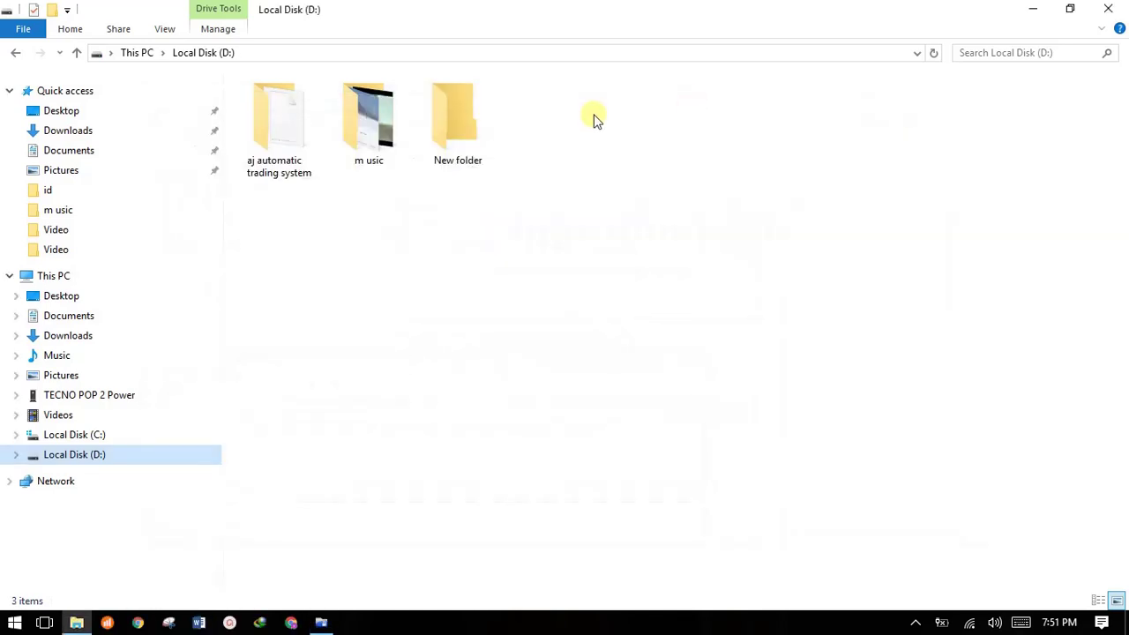
{"action": "double_click", "coordinate": [445, 139]}
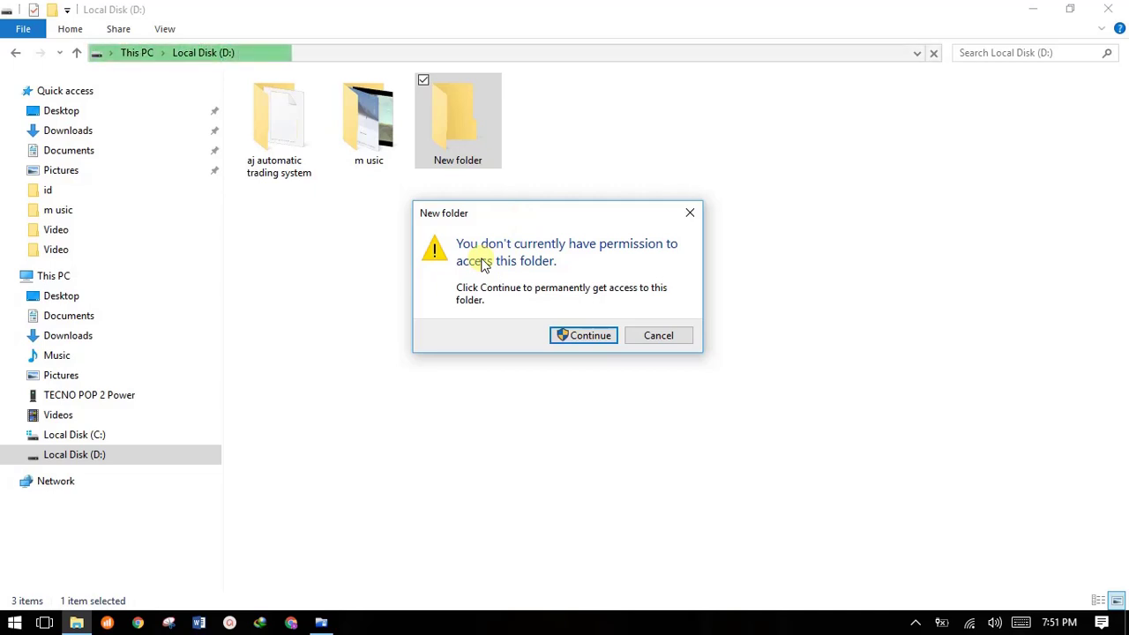
{"action": "left_click", "coordinate": [563, 343]}
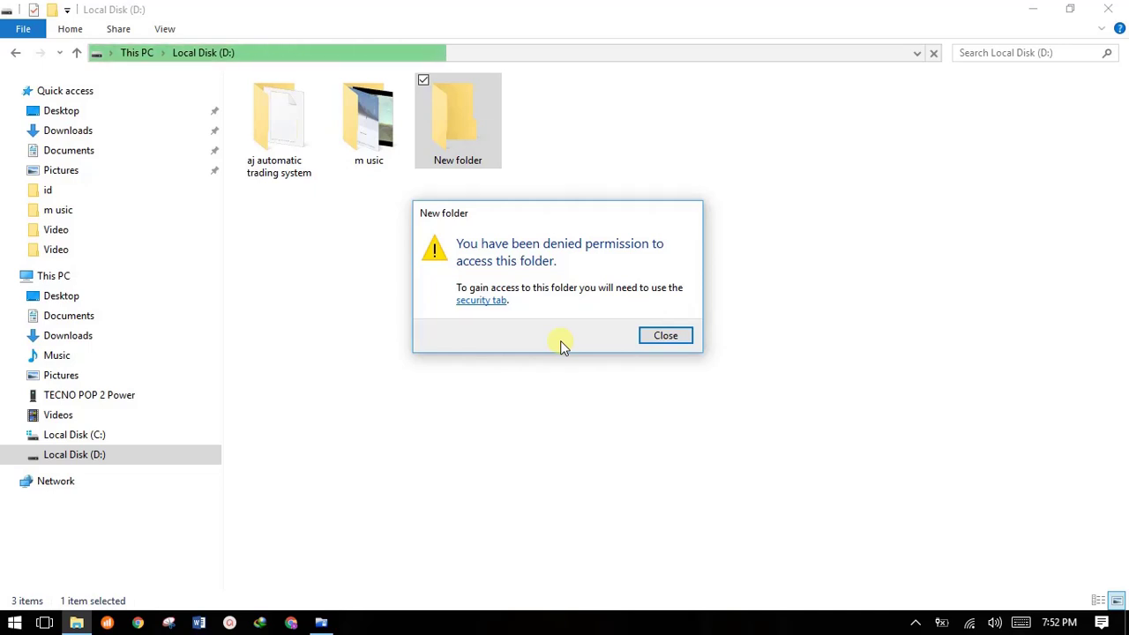
{"action": "left_click", "coordinate": [666, 336]}
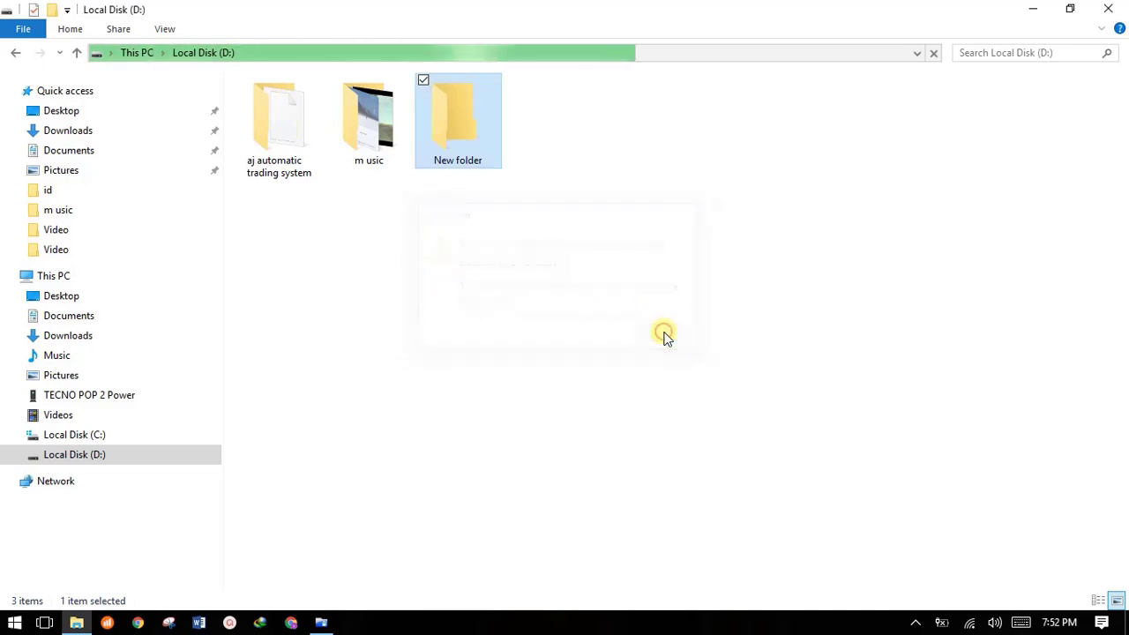
Retry opening New folder from its context menu, dismiss the prompt, and return to Easy File Locker.
{"action": "right_click", "coordinate": [468, 112]}
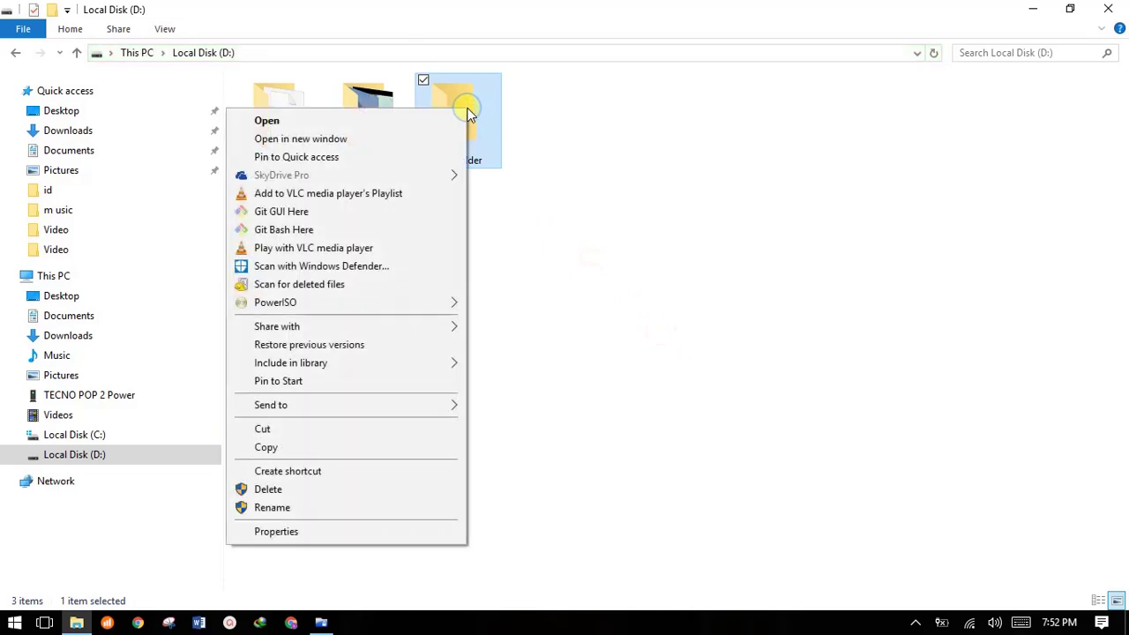
{"action": "left_click", "coordinate": [415, 121]}
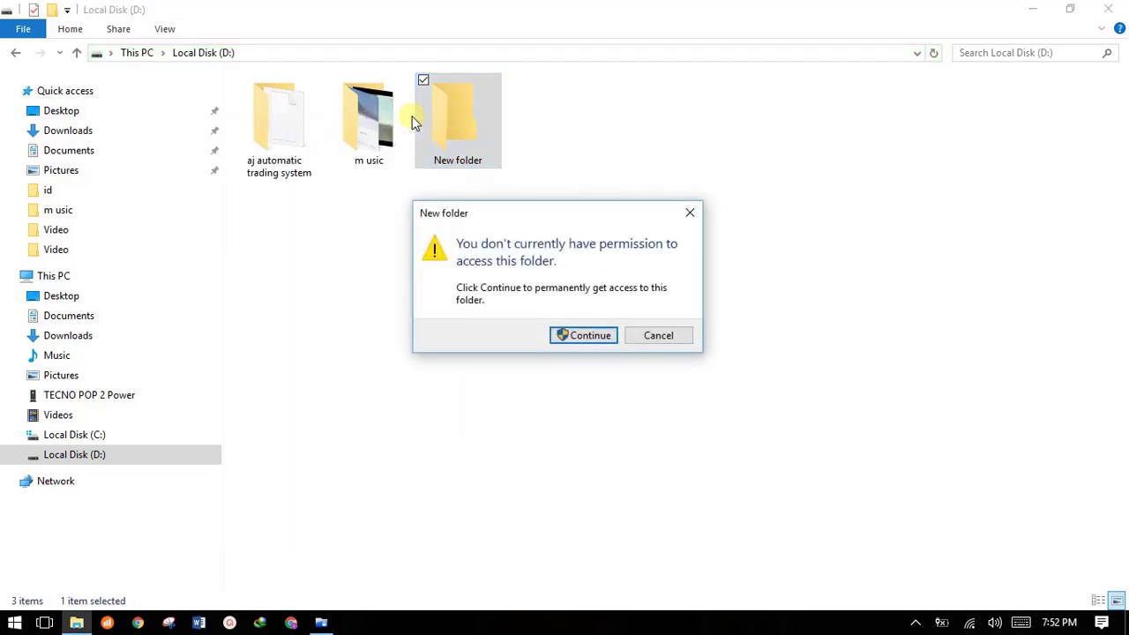
{"action": "left_click", "coordinate": [693, 213]}
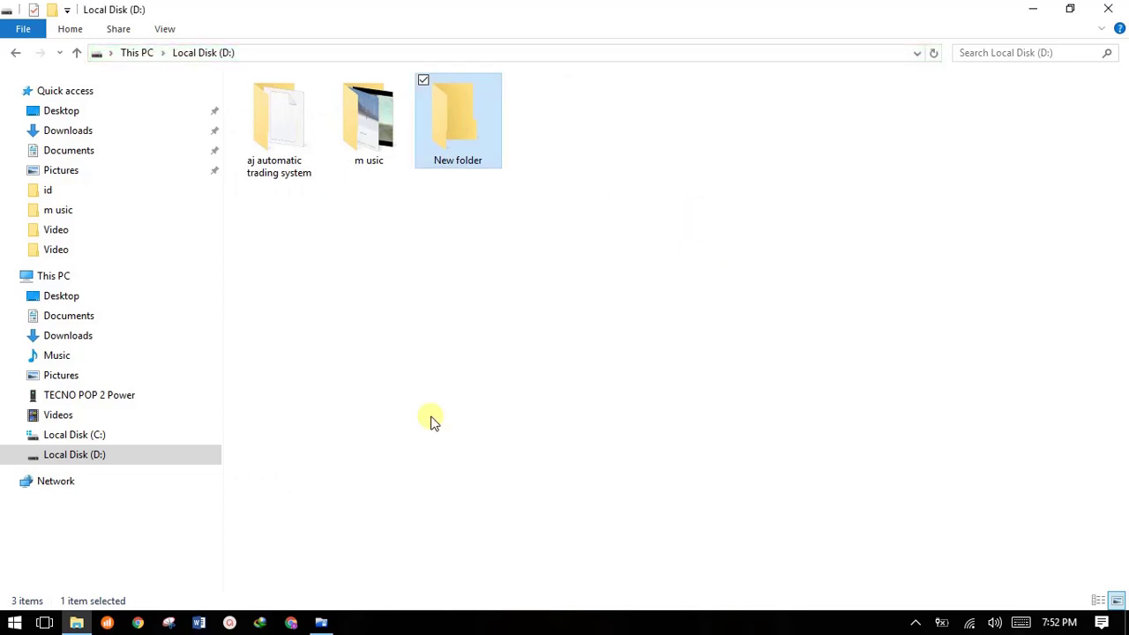
{"action": "left_click", "coordinate": [322, 622]}
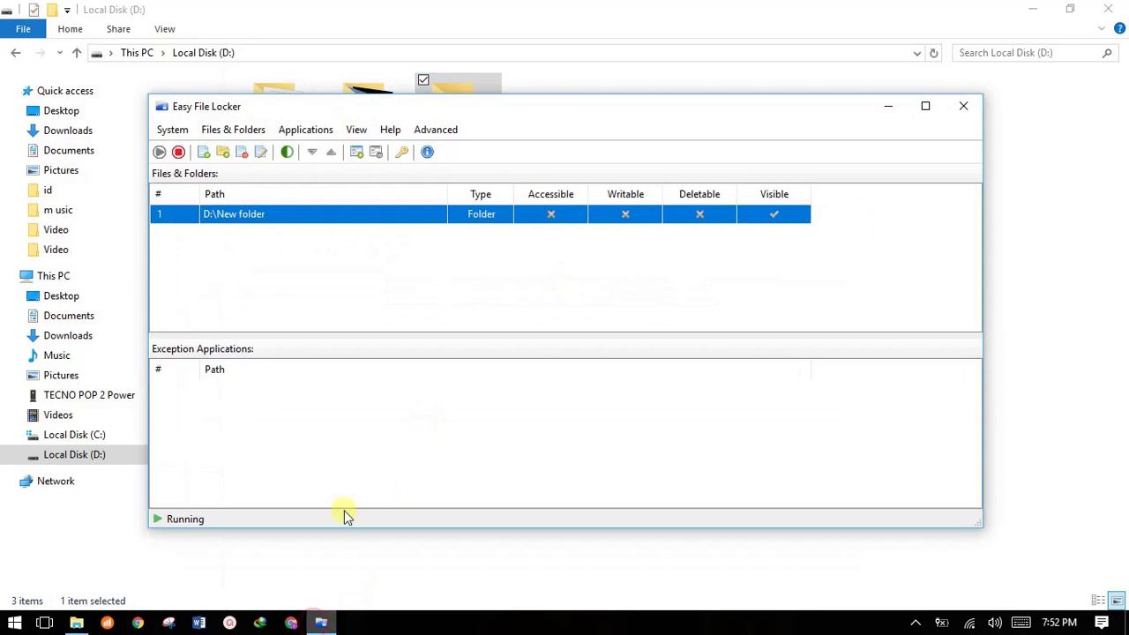
Open New folder's settings and browse for folders, expanding Documents and Pictures.
{"action": "left_click", "coordinate": [261, 154]}
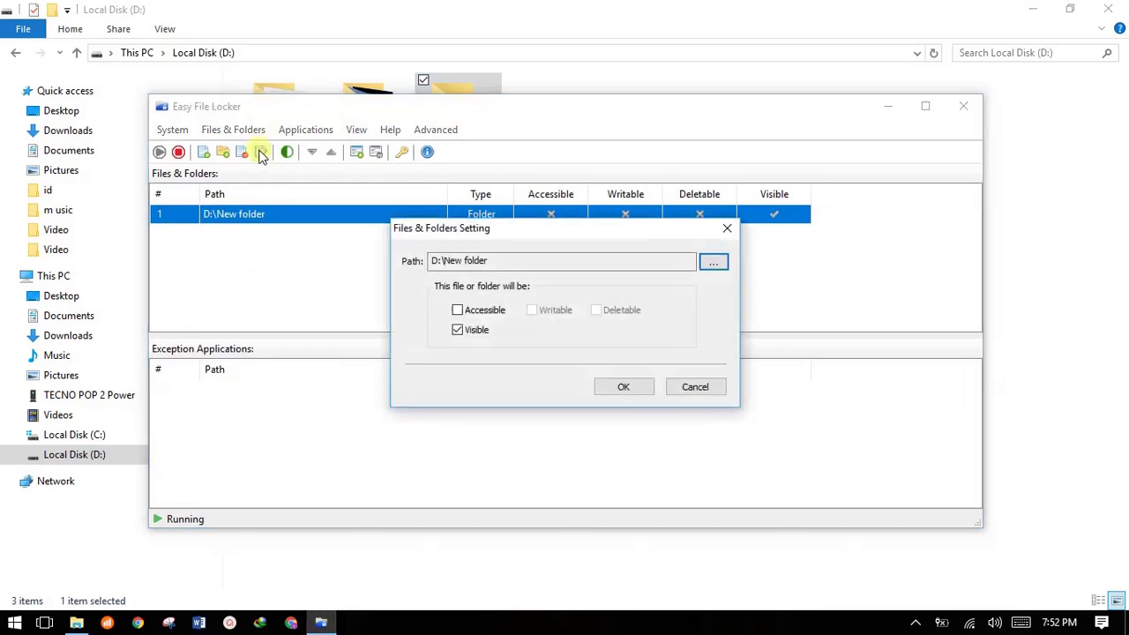
{"action": "left_click", "coordinate": [715, 263]}
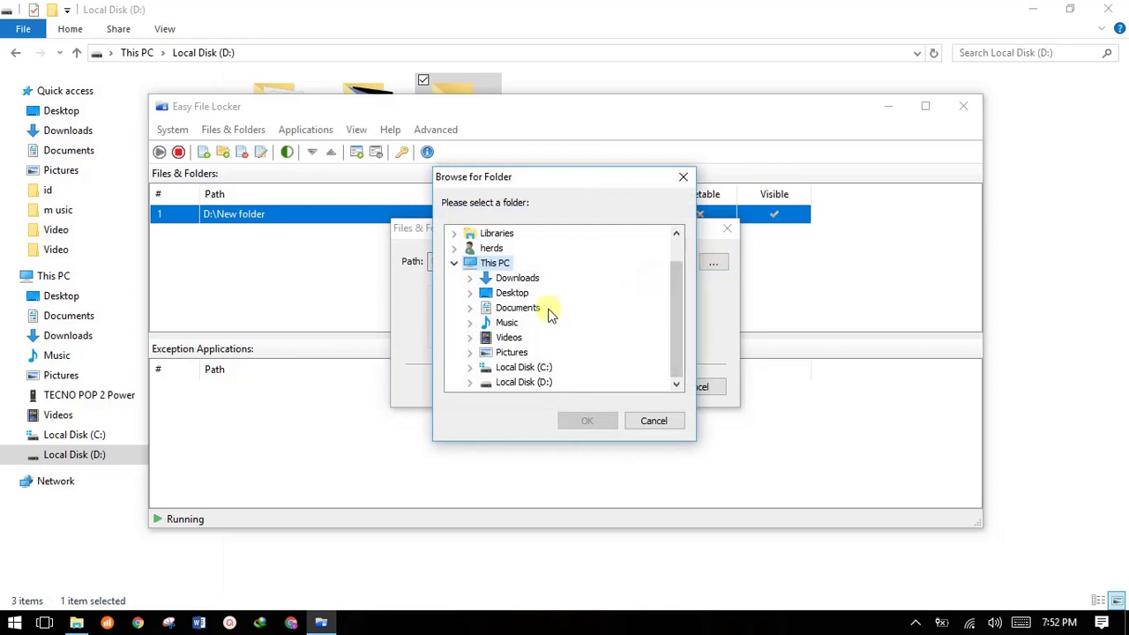
{"action": "left_click", "coordinate": [470, 309]}
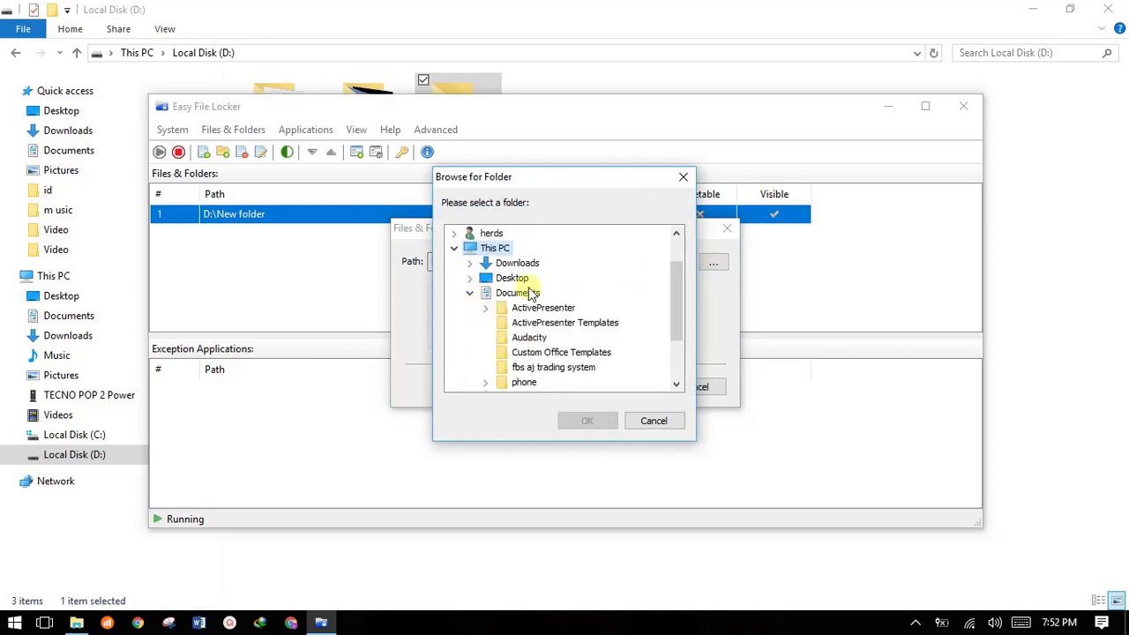
{"action": "left_click_drag", "start_coordinate": [680, 300], "coordinate": [673, 349]}
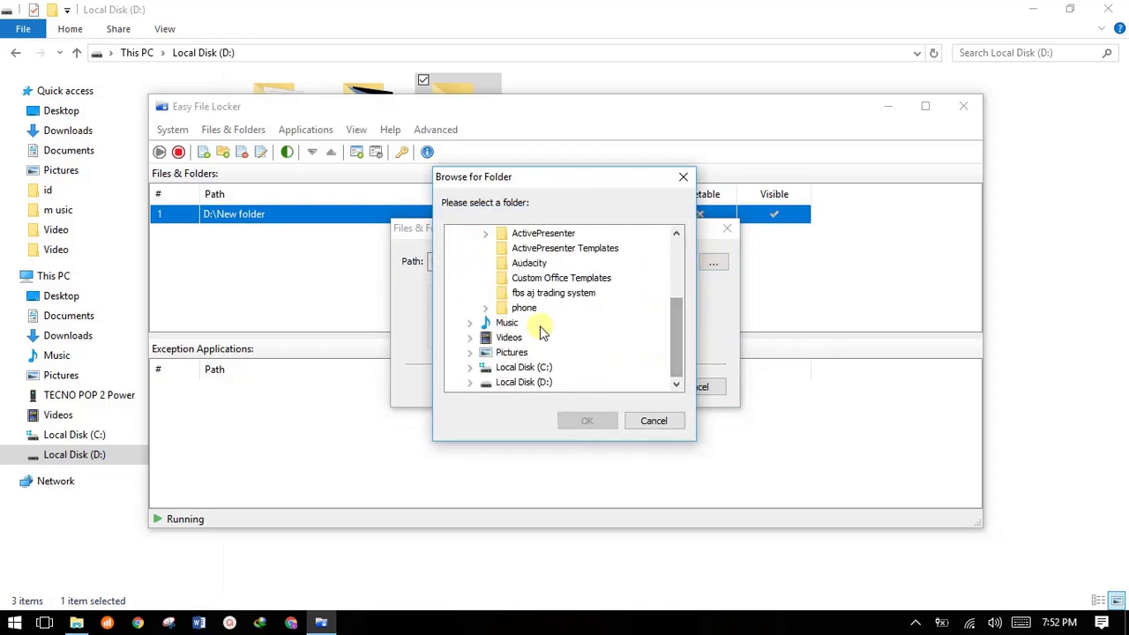
{"action": "left_click", "coordinate": [469, 352]}
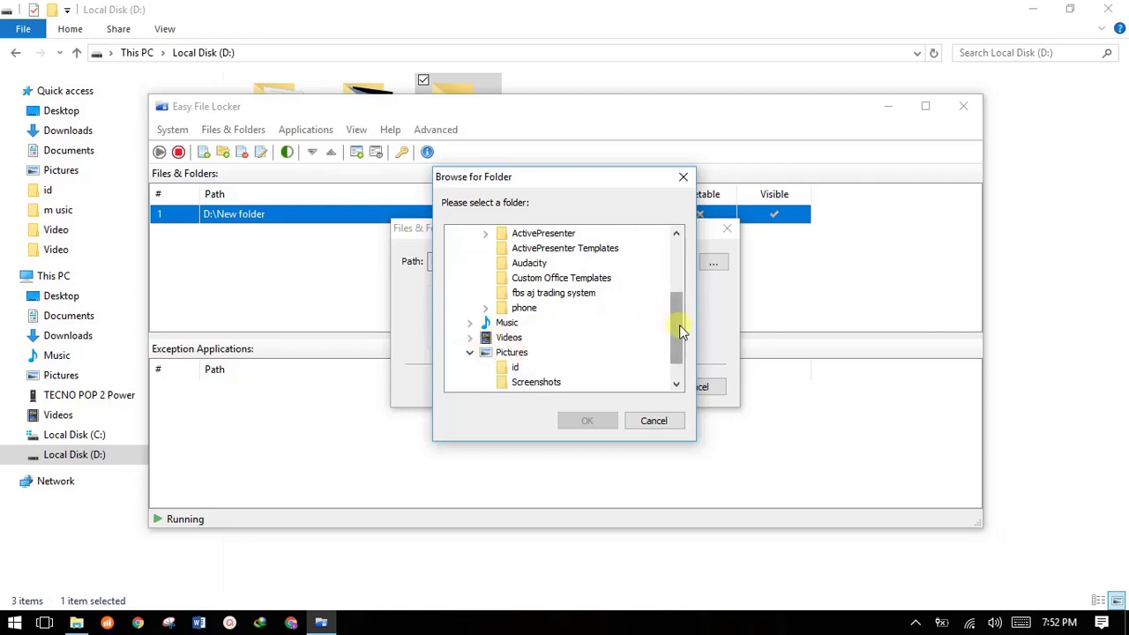
{"action": "left_click_drag", "start_coordinate": [679, 324], "coordinate": [669, 262]}
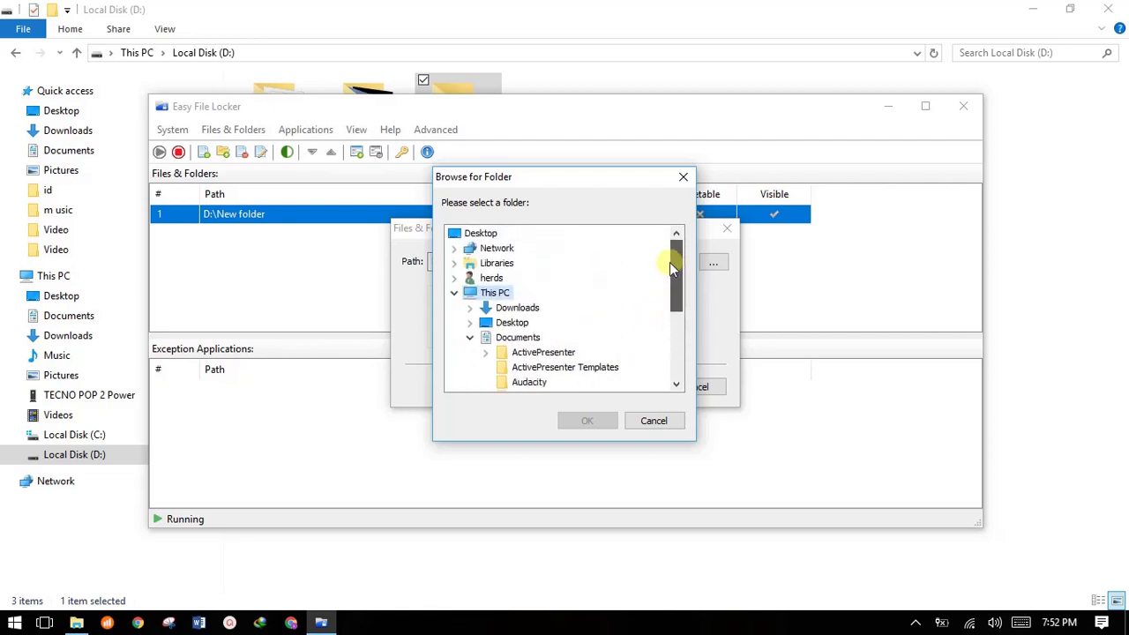
Check the Documents folder in Explorer, then expand ActivePresenter in the folder browser.
{"action": "left_click", "coordinate": [89, 150]}
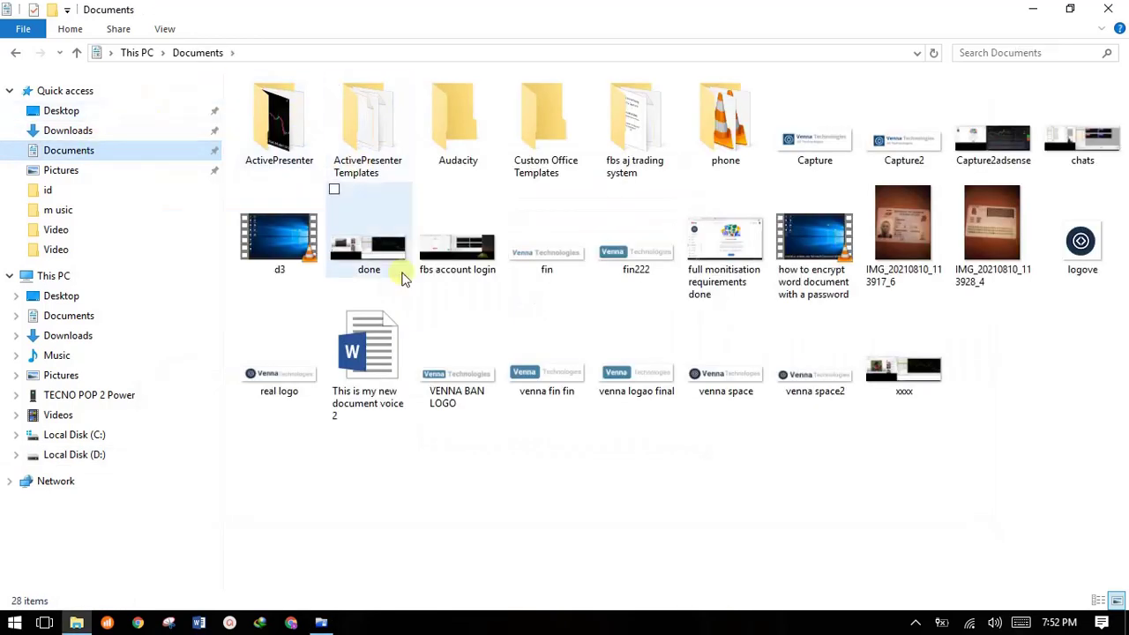
{"action": "left_click", "coordinate": [321, 624]}
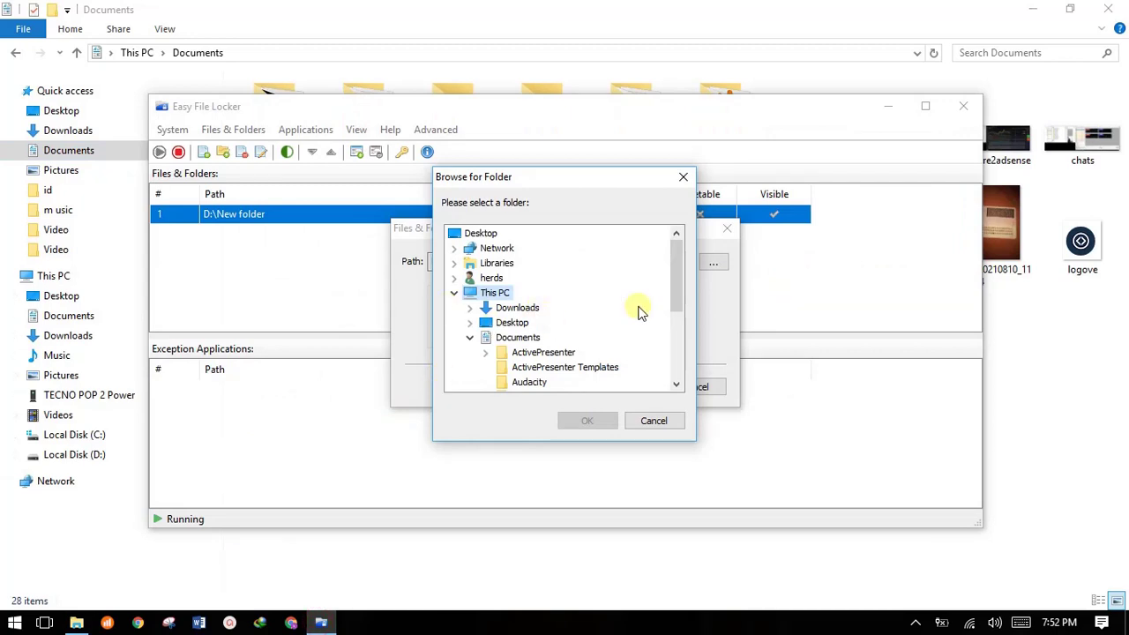
{"action": "left_click_drag", "start_coordinate": [676, 282], "coordinate": [680, 322]}
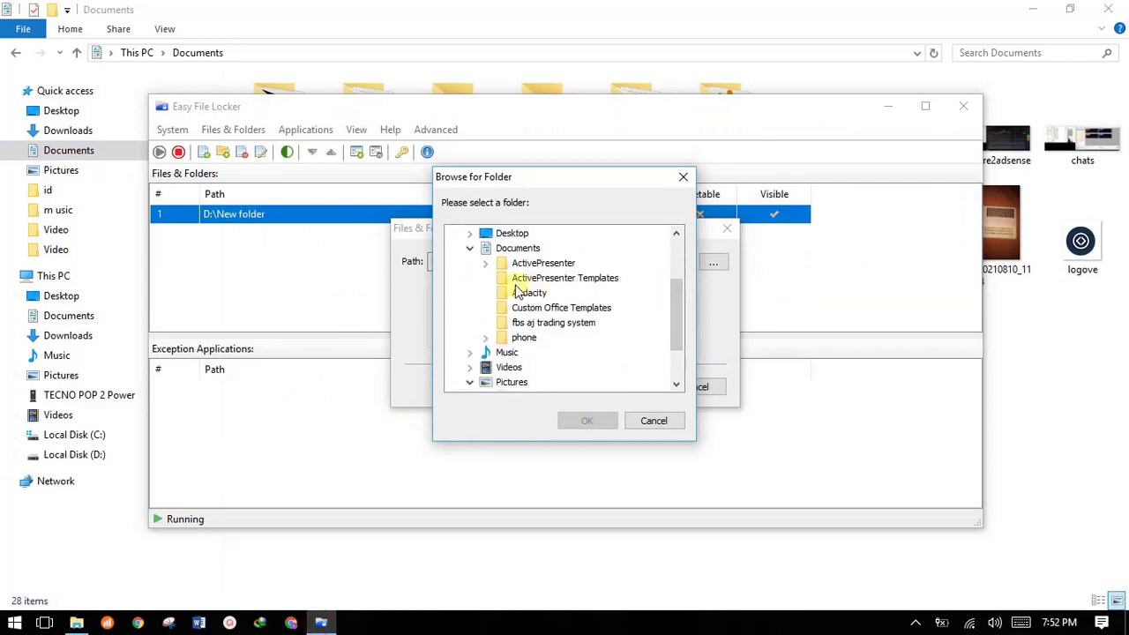
{"action": "left_click", "coordinate": [488, 265]}
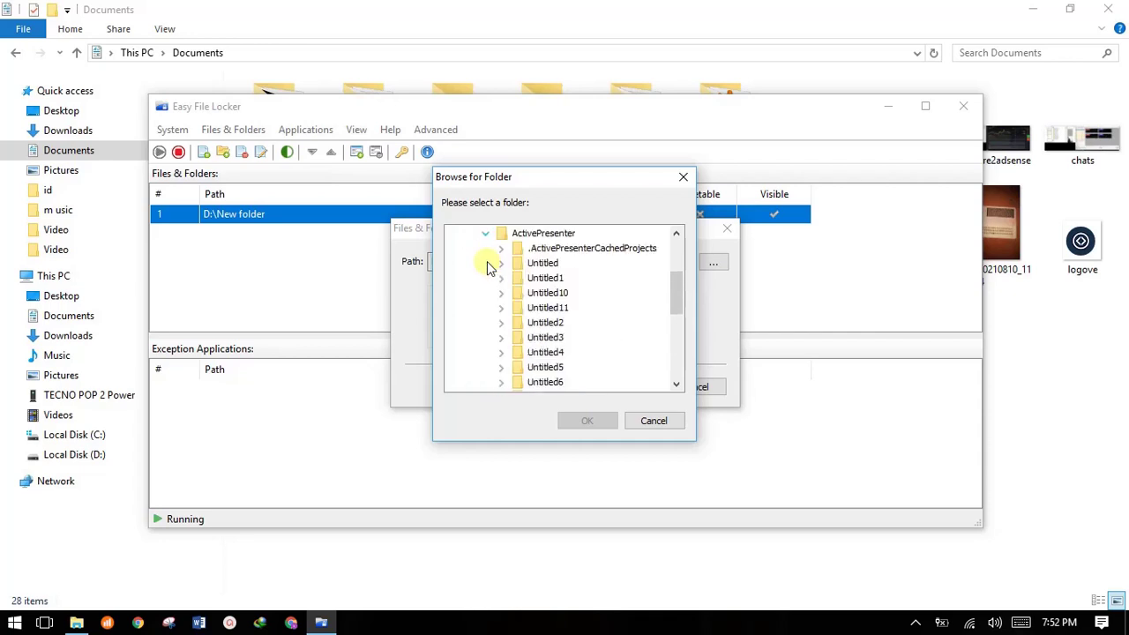
Close the folder browser and settings without changes, and start adding a single file.
{"action": "left_click", "coordinate": [683, 176]}
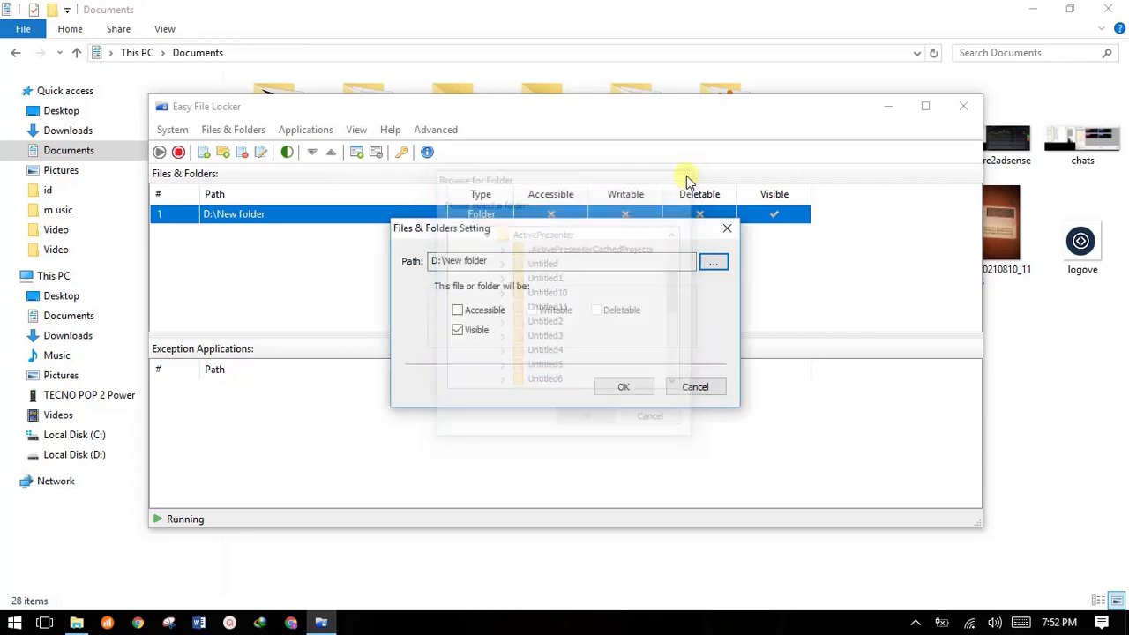
{"action": "left_click", "coordinate": [725, 231]}
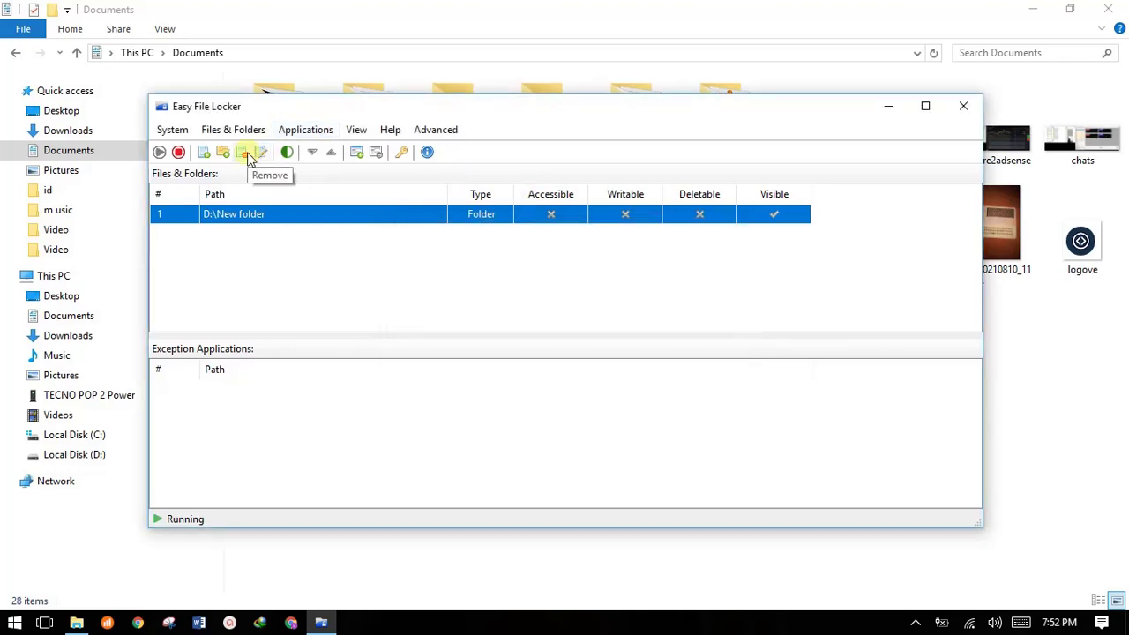
{"action": "left_click", "coordinate": [203, 154]}
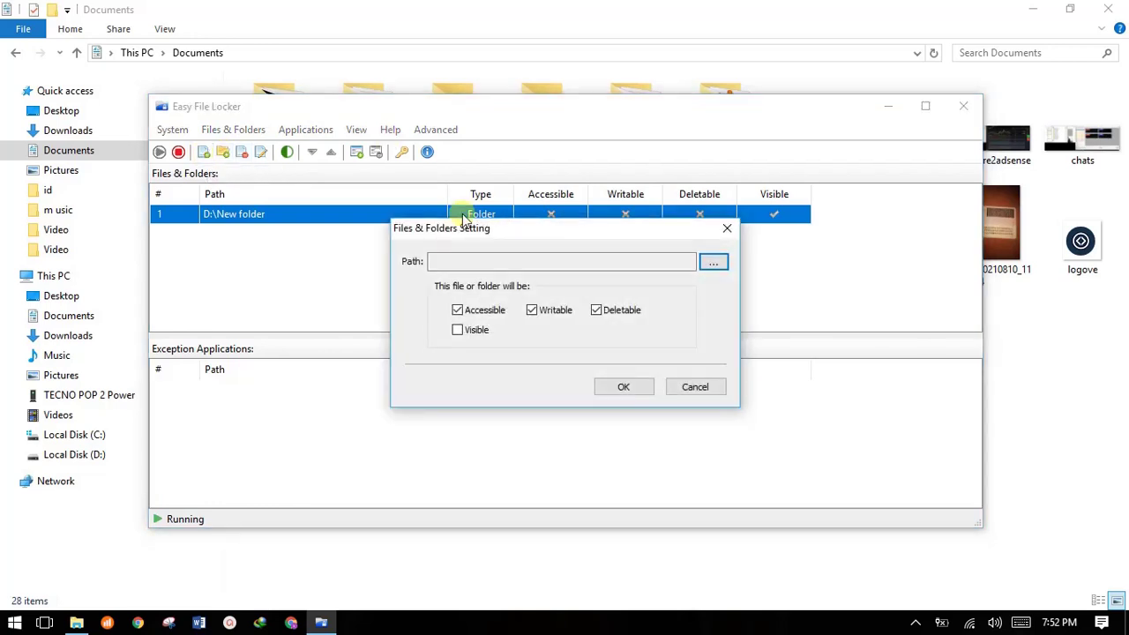
Choose 'This is my new document voice 2.docx' from Documents as the file to protect.
{"action": "left_click", "coordinate": [716, 262]}
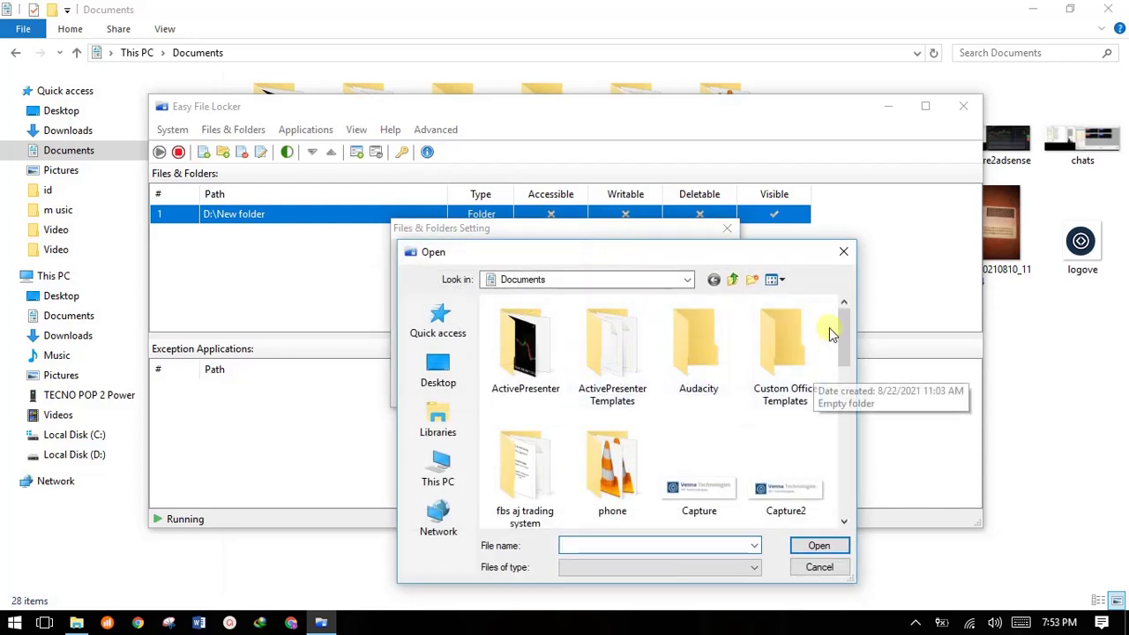
{"action": "left_click", "coordinate": [432, 485]}
{"action": "double_click", "coordinate": [549, 385]}
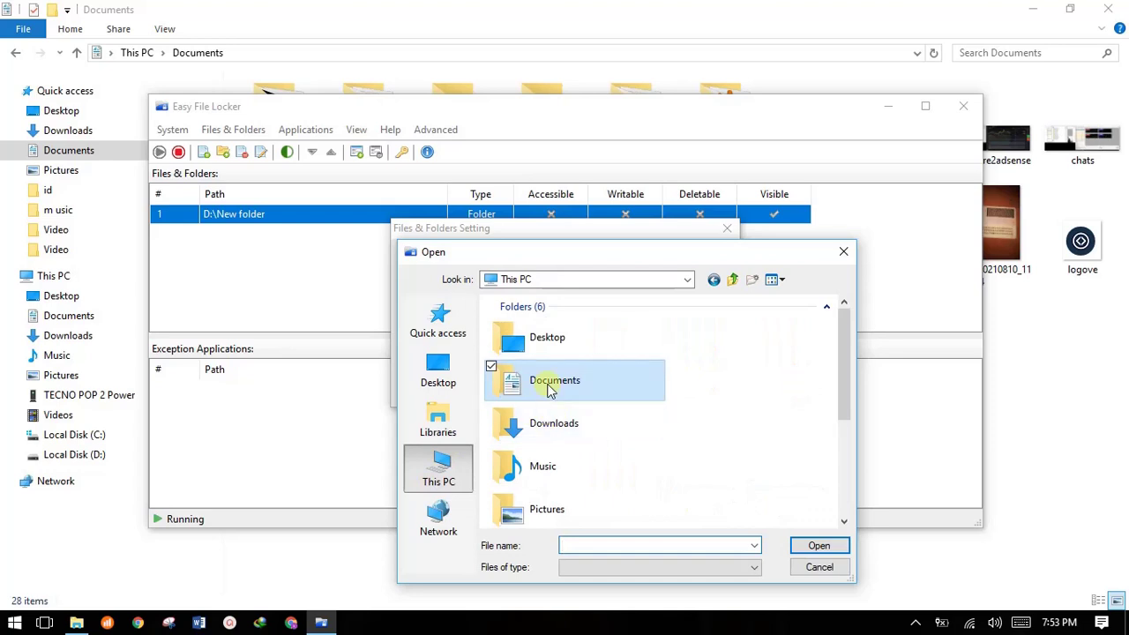
{"action": "left_click_drag", "start_coordinate": [842, 347], "coordinate": [852, 471]}
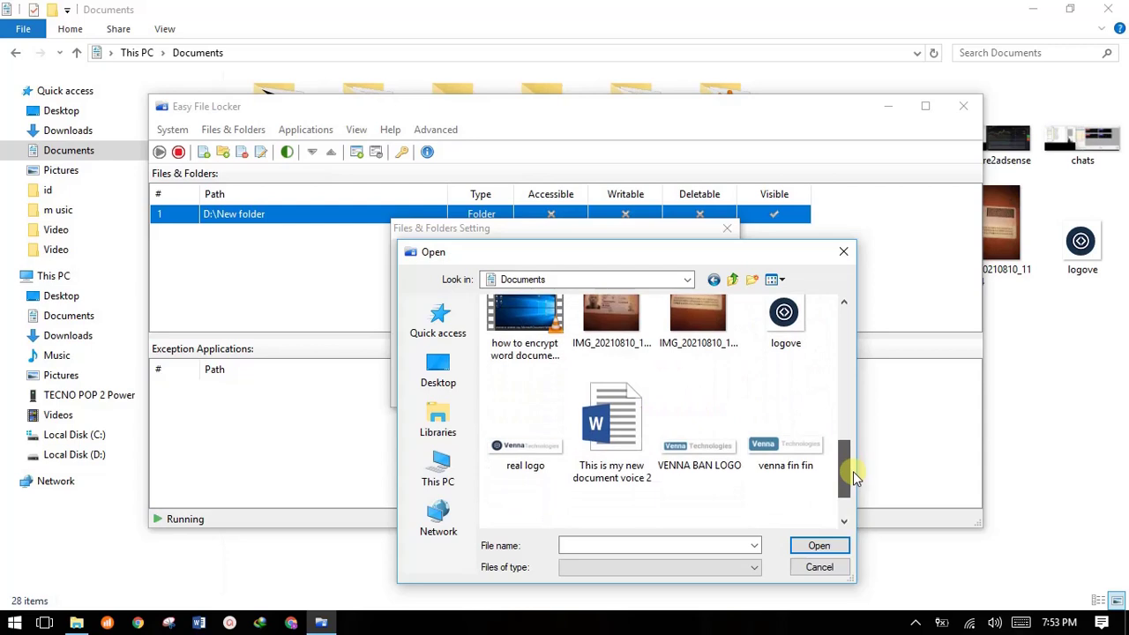
{"action": "left_click", "coordinate": [609, 439]}
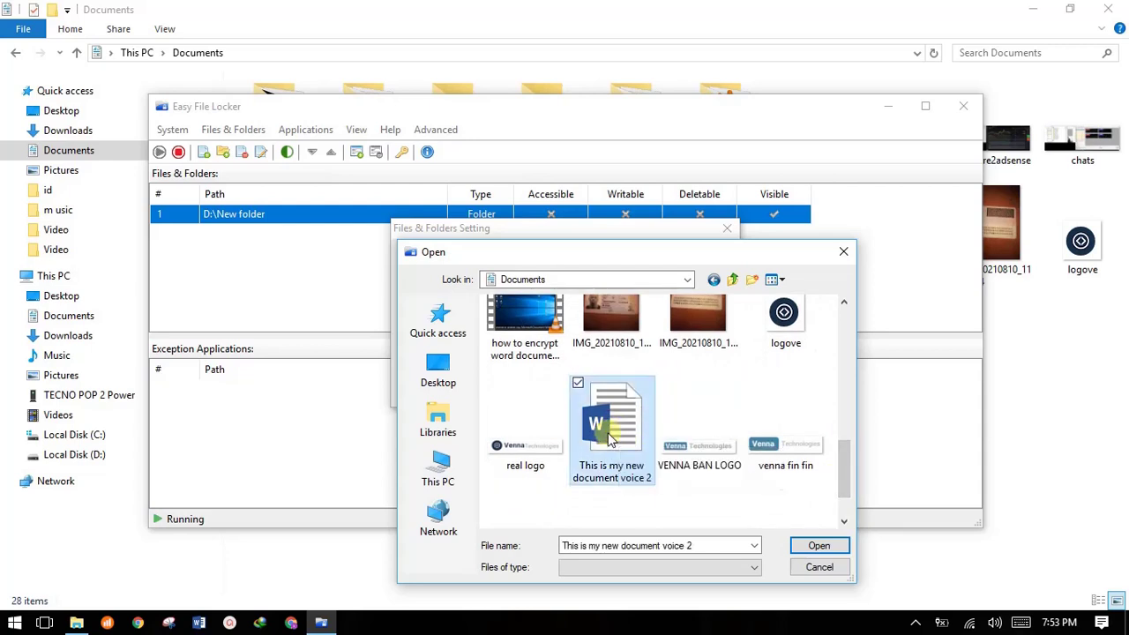
{"action": "left_click", "coordinate": [819, 545]}
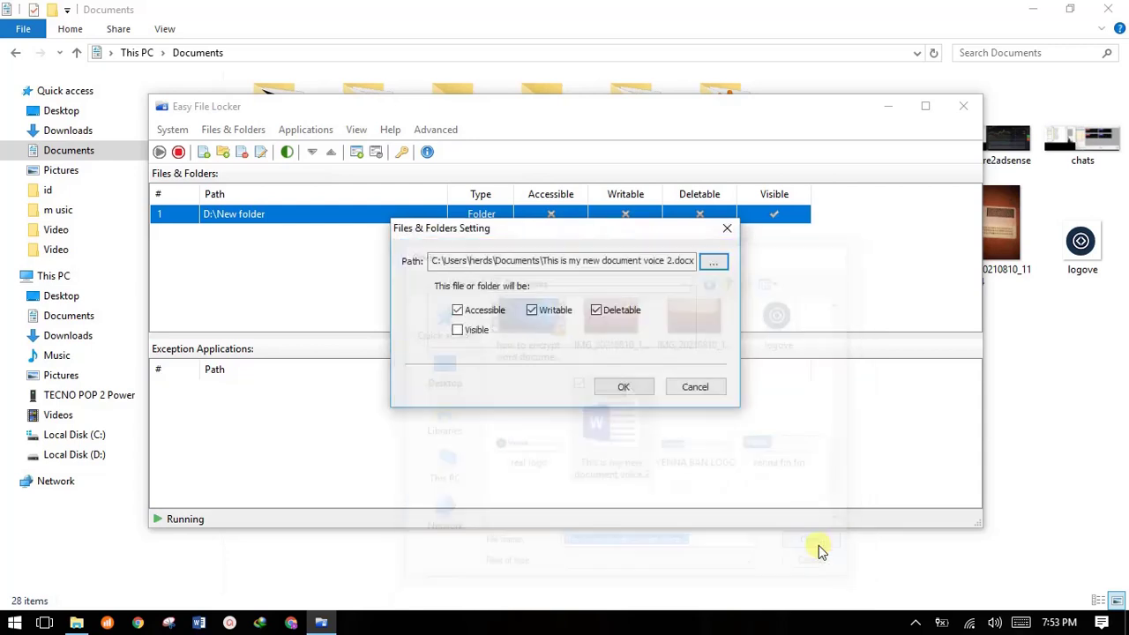
Untick Writable and Accessible for the document, keep it visible, and save the rule.
{"action": "left_click", "coordinate": [533, 311]}
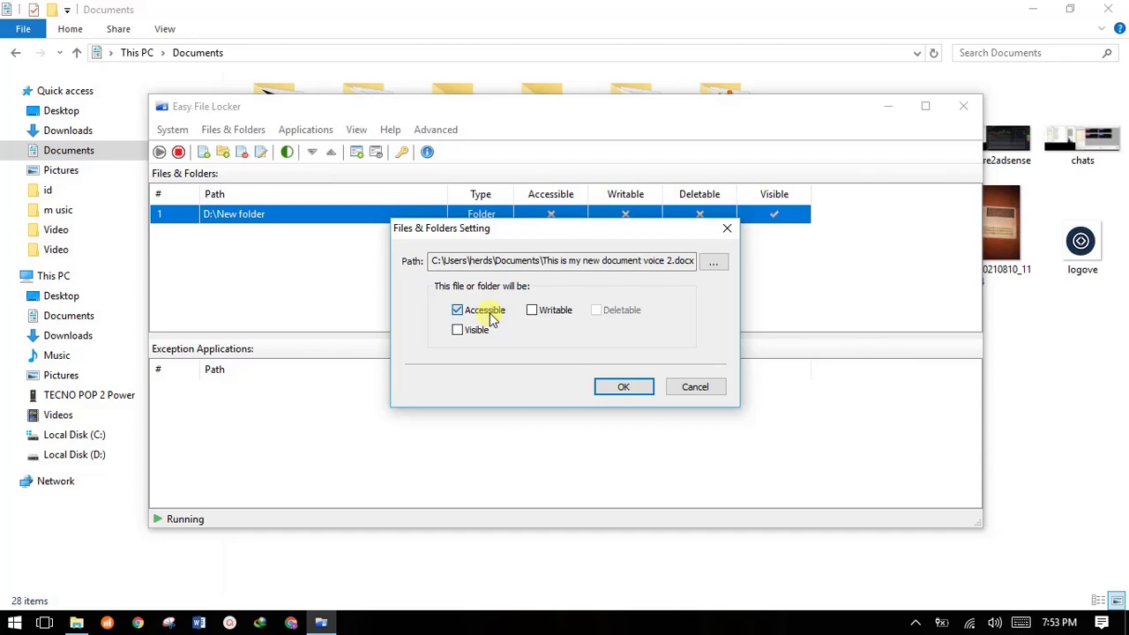
{"action": "left_click", "coordinate": [491, 315]}
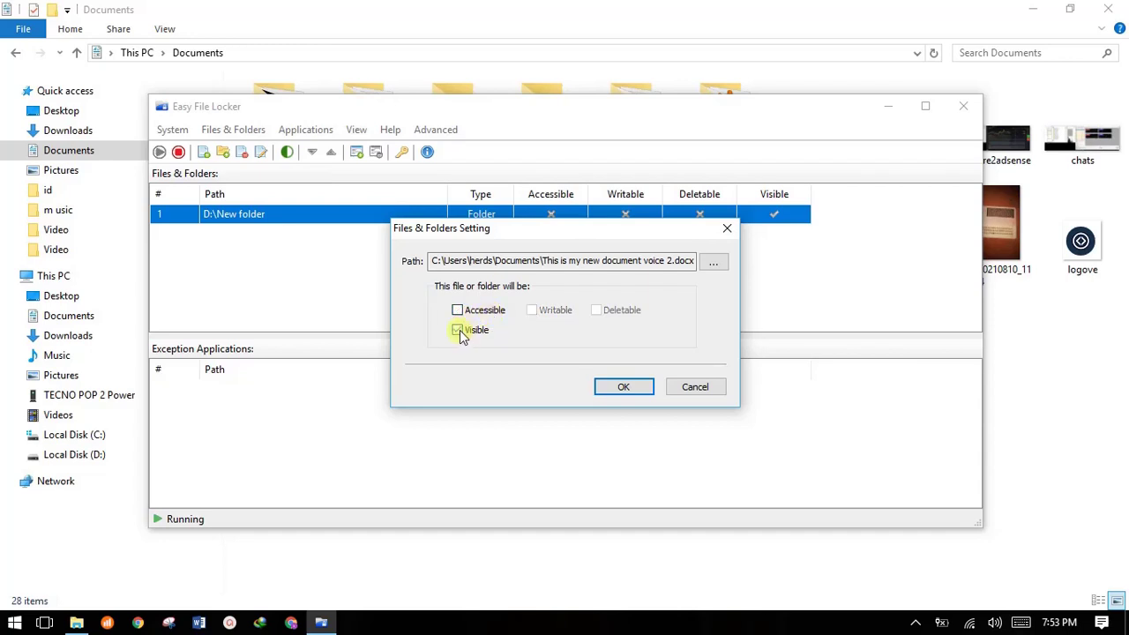
{"action": "left_click", "coordinate": [617, 385]}
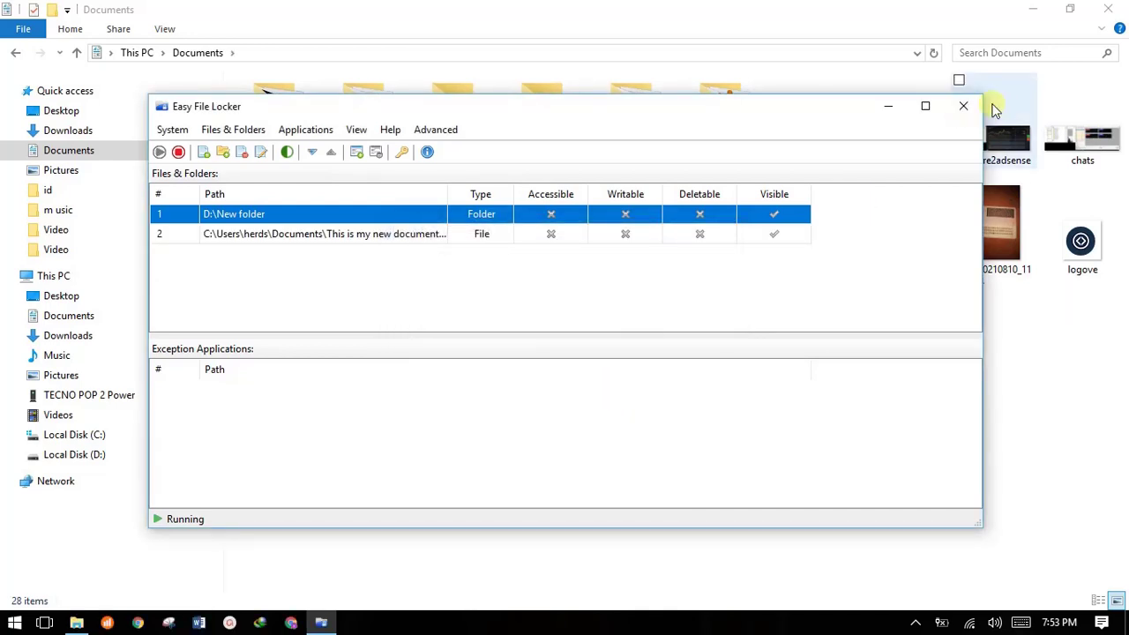
{"action": "left_click", "coordinate": [882, 108]}
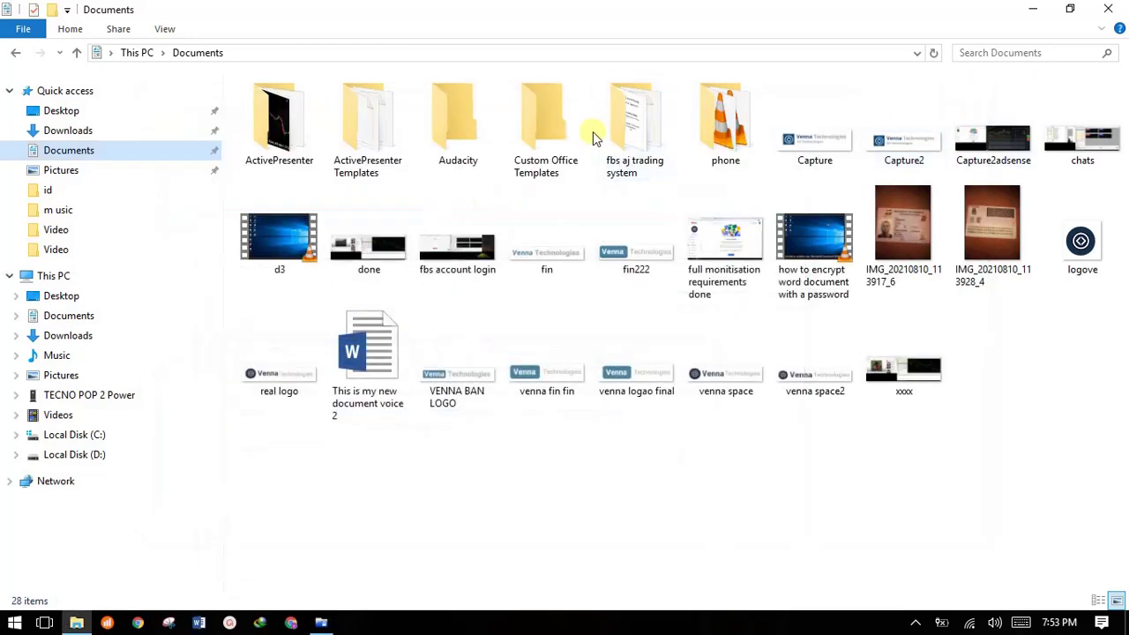
{"action": "left_click", "coordinate": [381, 379]}
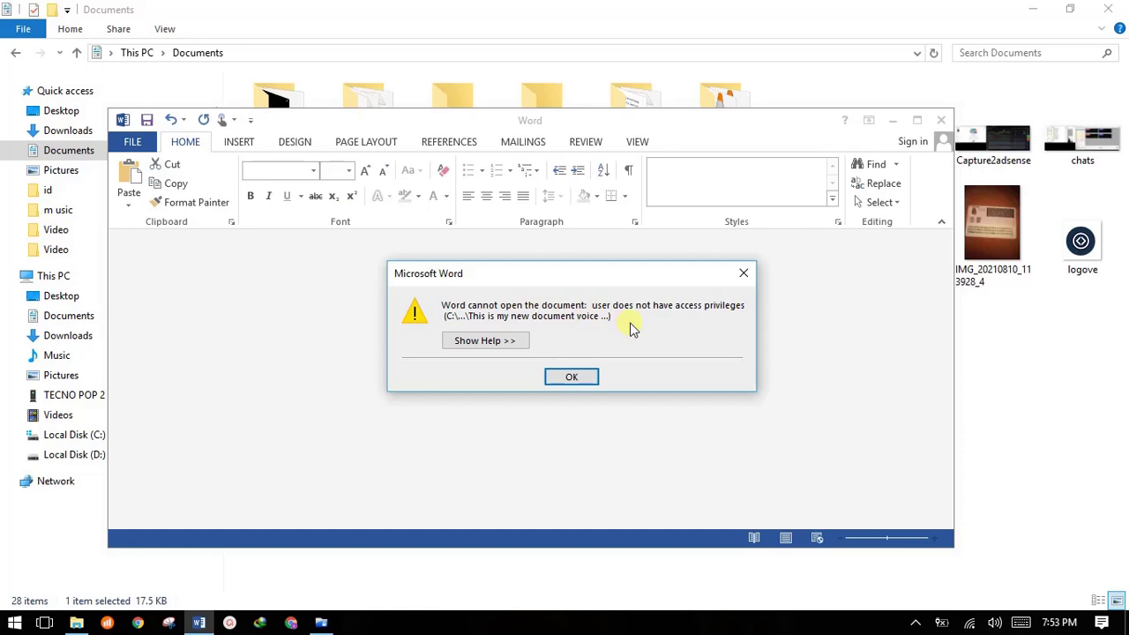
{"action": "left_click", "coordinate": [575, 378]}
{"action": "left_click", "coordinate": [941, 121]}
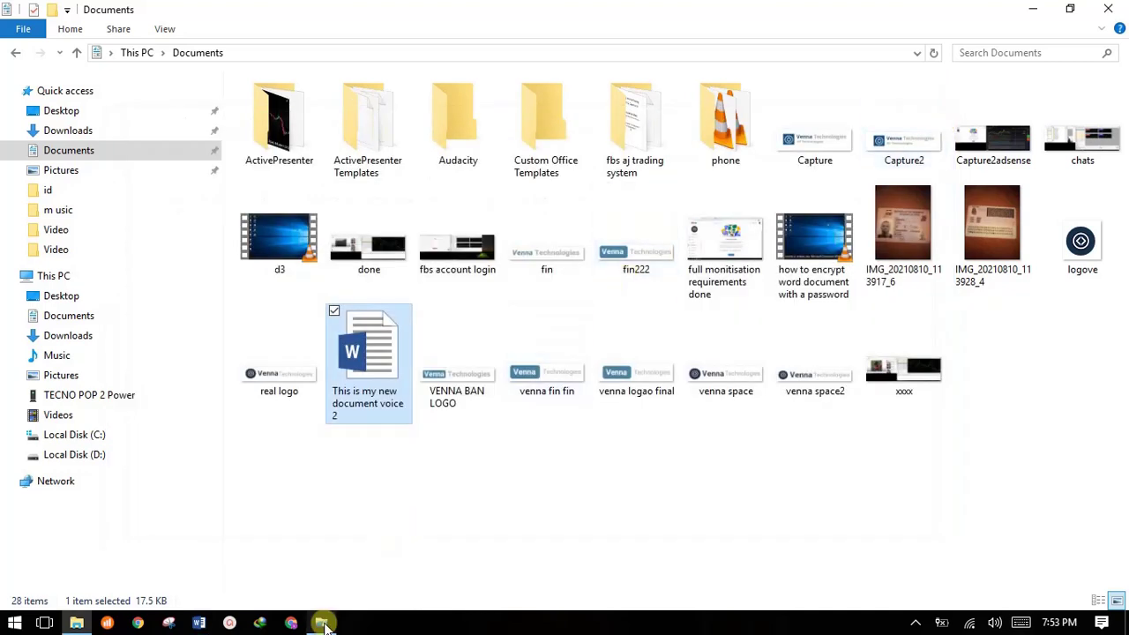
{"action": "left_click", "coordinate": [324, 624]}
Change the Word document's rule to hidden and inaccessible, then minimize both windows to the desktop.
{"action": "left_click", "coordinate": [381, 236]}
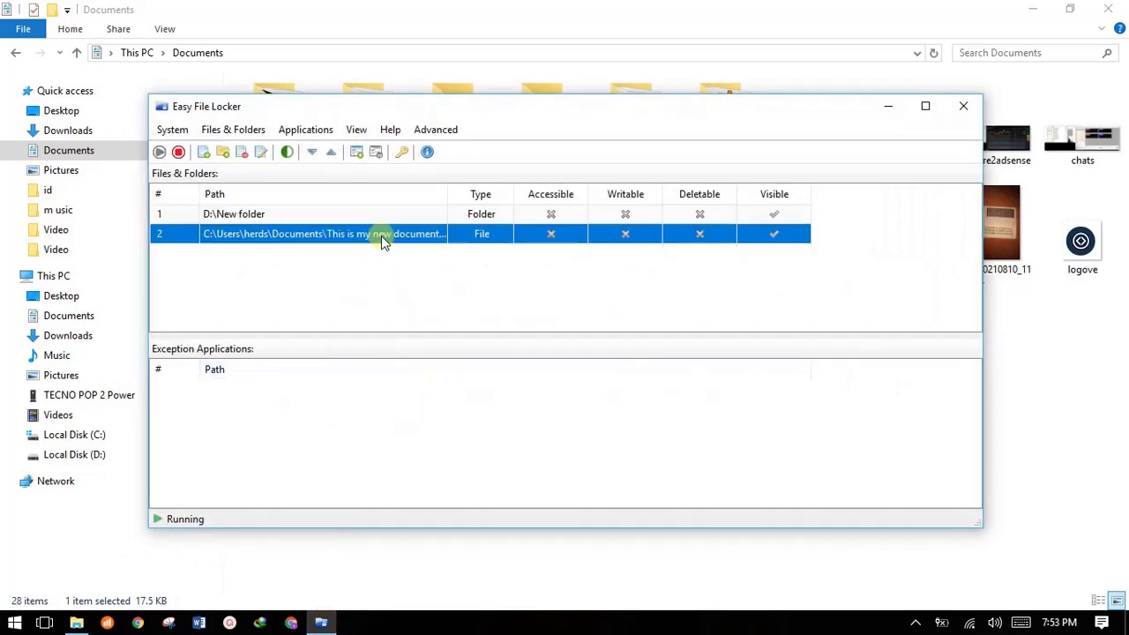
{"action": "left_click", "coordinate": [263, 153]}
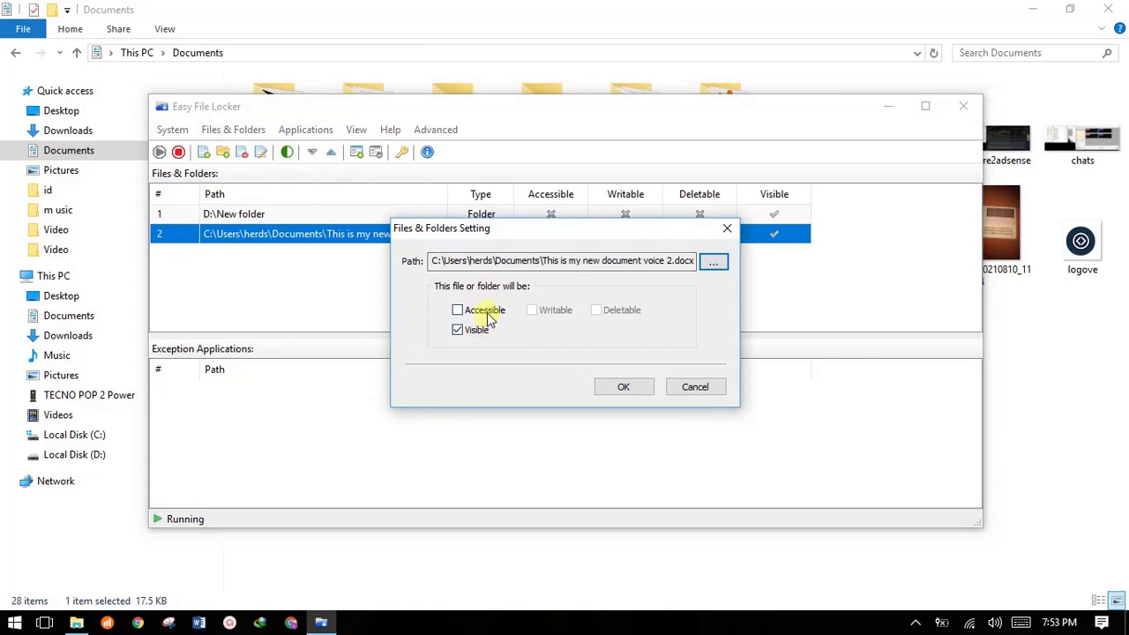
{"action": "left_click", "coordinate": [488, 315]}
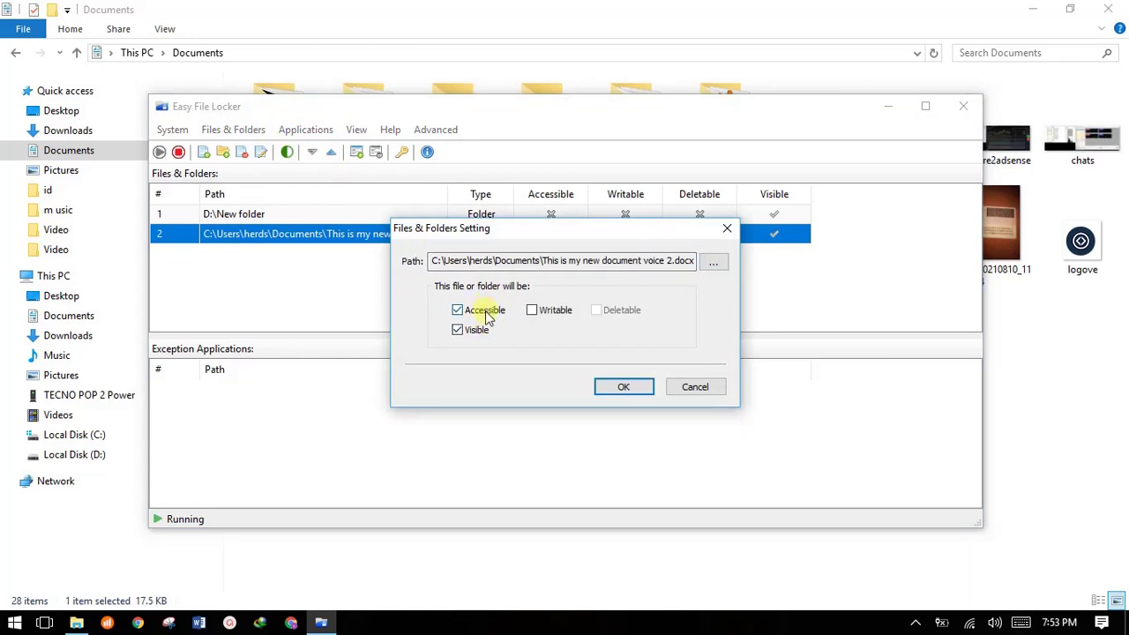
{"action": "left_click", "coordinate": [488, 315]}
{"action": "left_click", "coordinate": [476, 330]}
{"action": "left_click", "coordinate": [622, 387]}
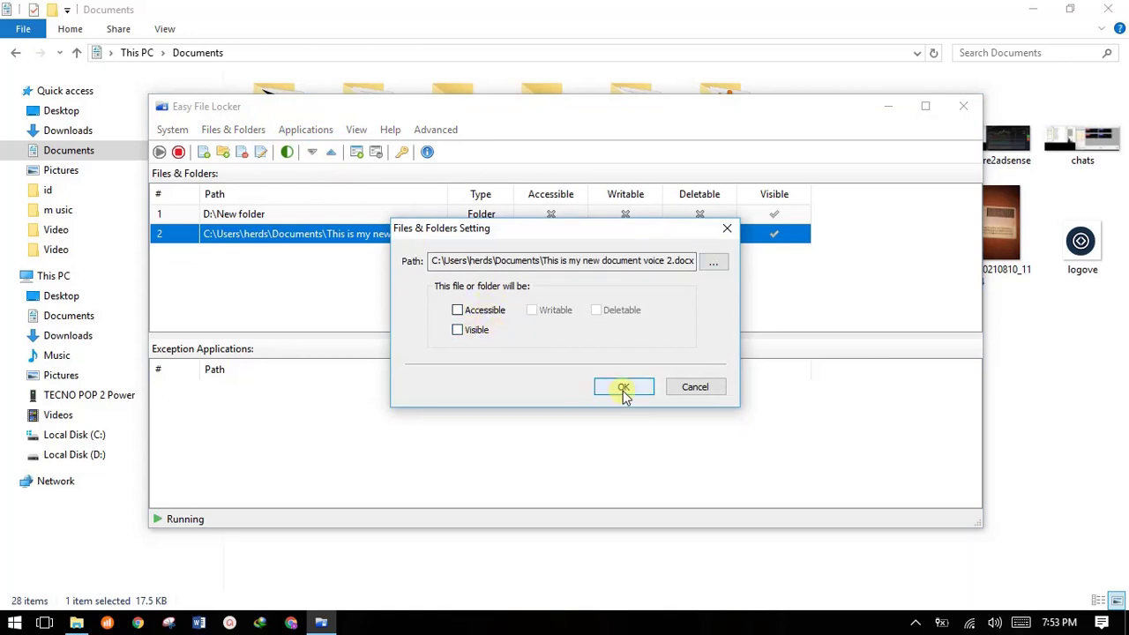
{"action": "left_click", "coordinate": [888, 106]}
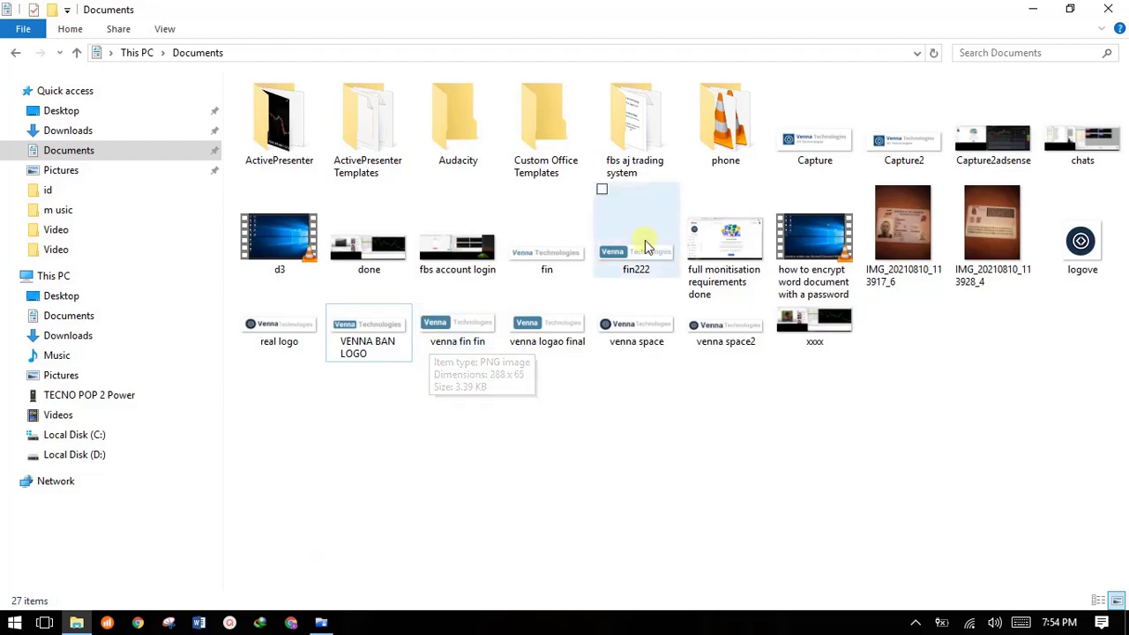
{"action": "left_click", "coordinate": [1038, 12]}
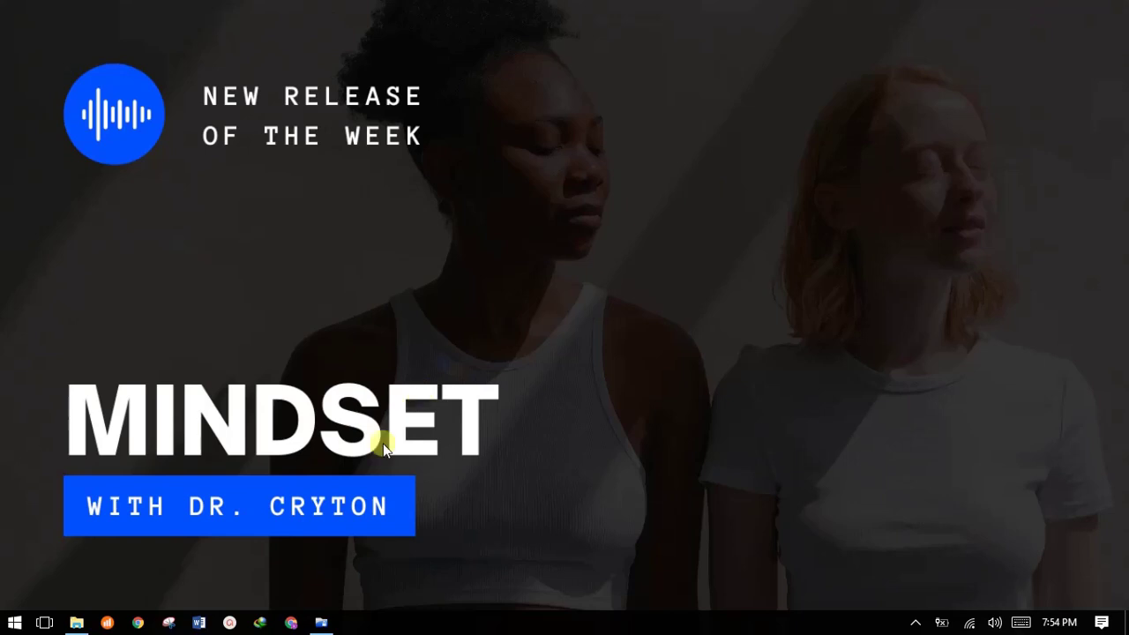
Restore Easy File Locker from the taskbar and close its window.
{"action": "left_click", "coordinate": [325, 624]}
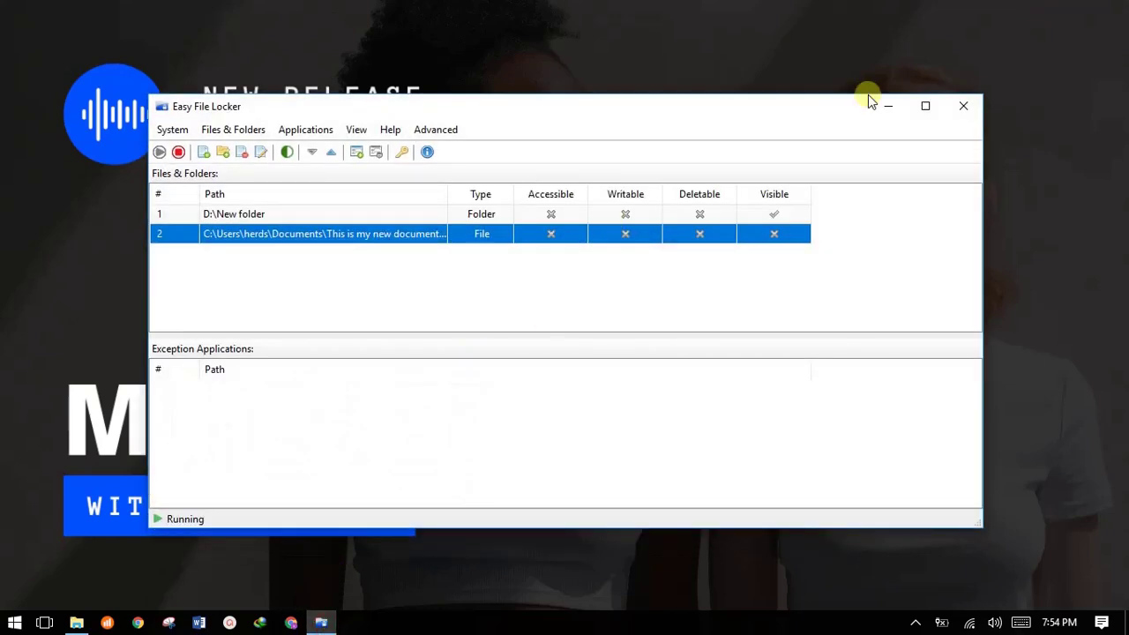
{"action": "left_click", "coordinate": [962, 108]}
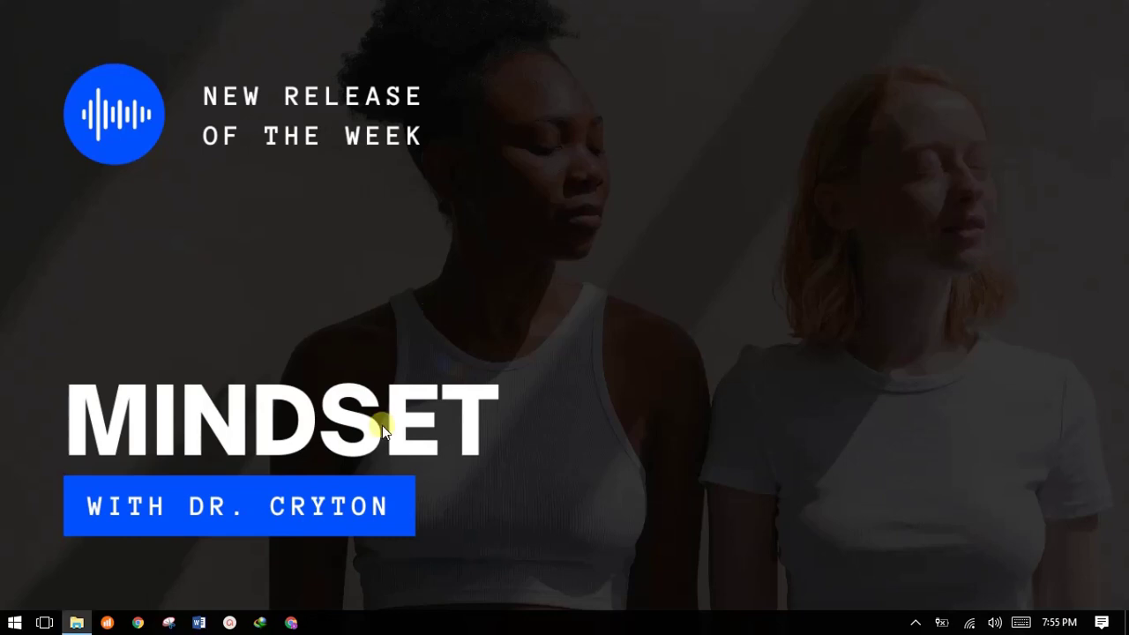
Launch Chrome and run a Google search for 'easy file locker'.
{"action": "left_click", "coordinate": [138, 623]}
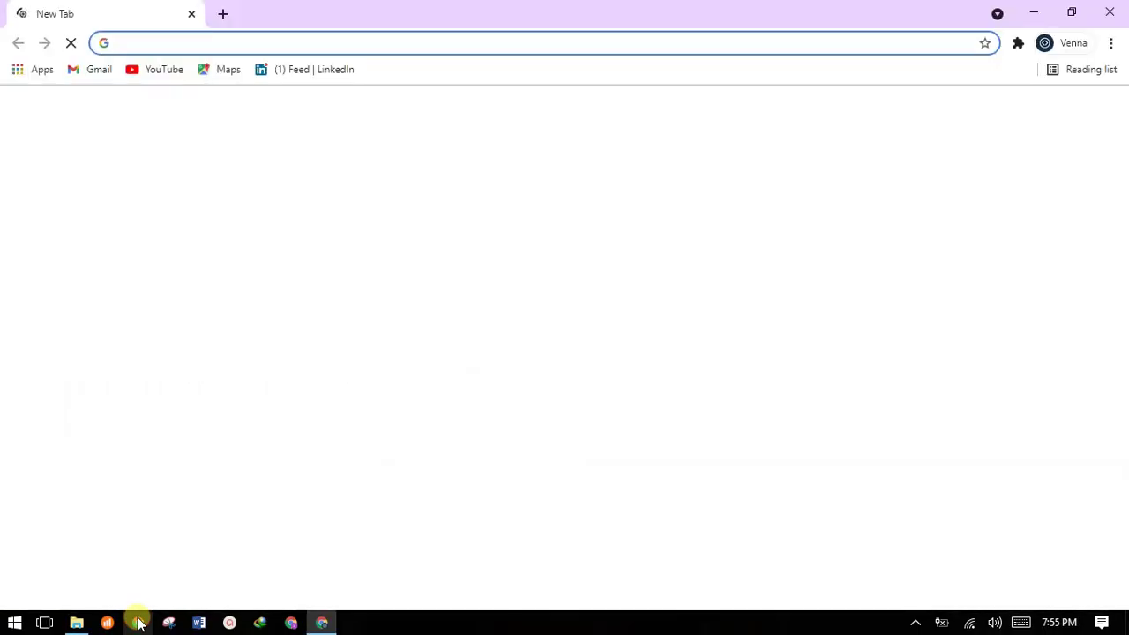
{"action": "left_click", "coordinate": [563, 295]}
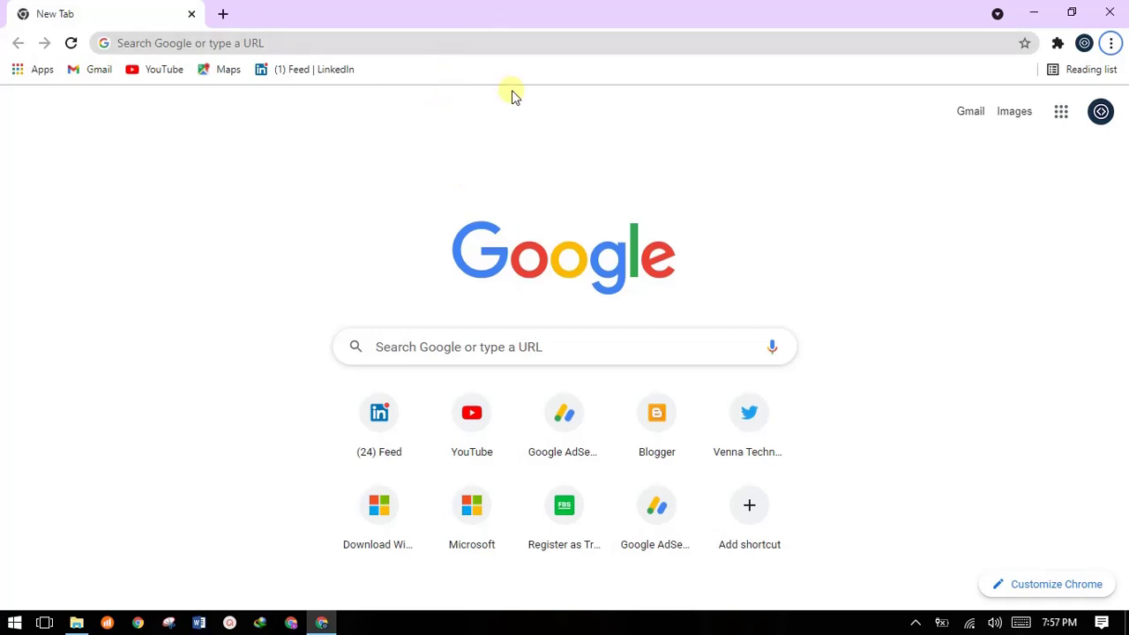
{"action": "left_click", "coordinate": [479, 38]}
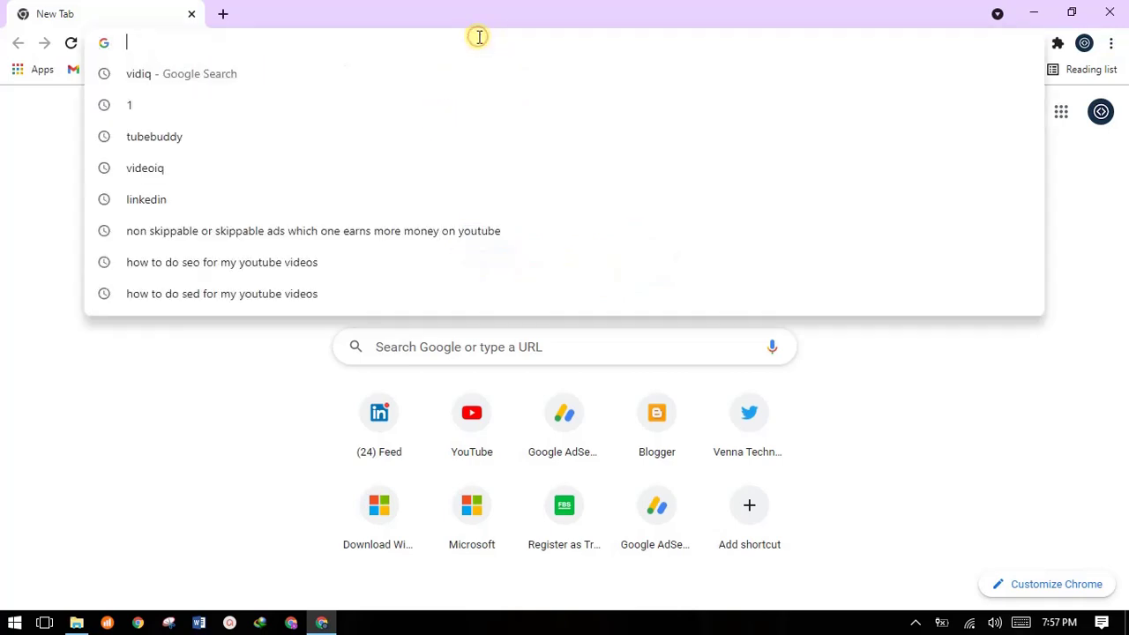
{"action": "type", "text": "f"}
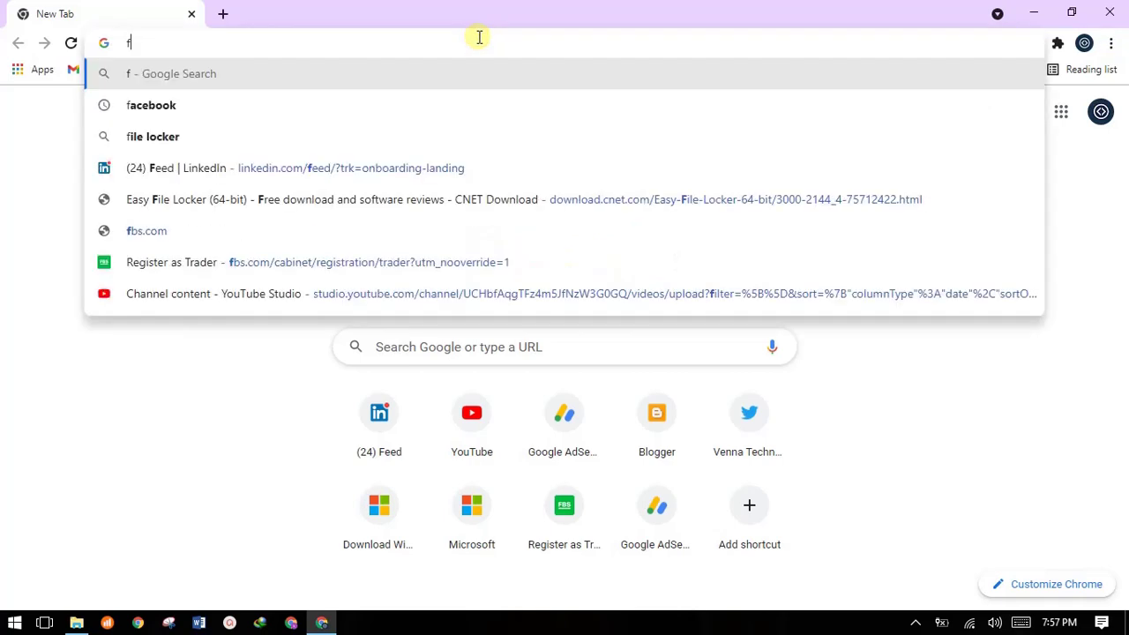
{"action": "type", "text": "ile"}
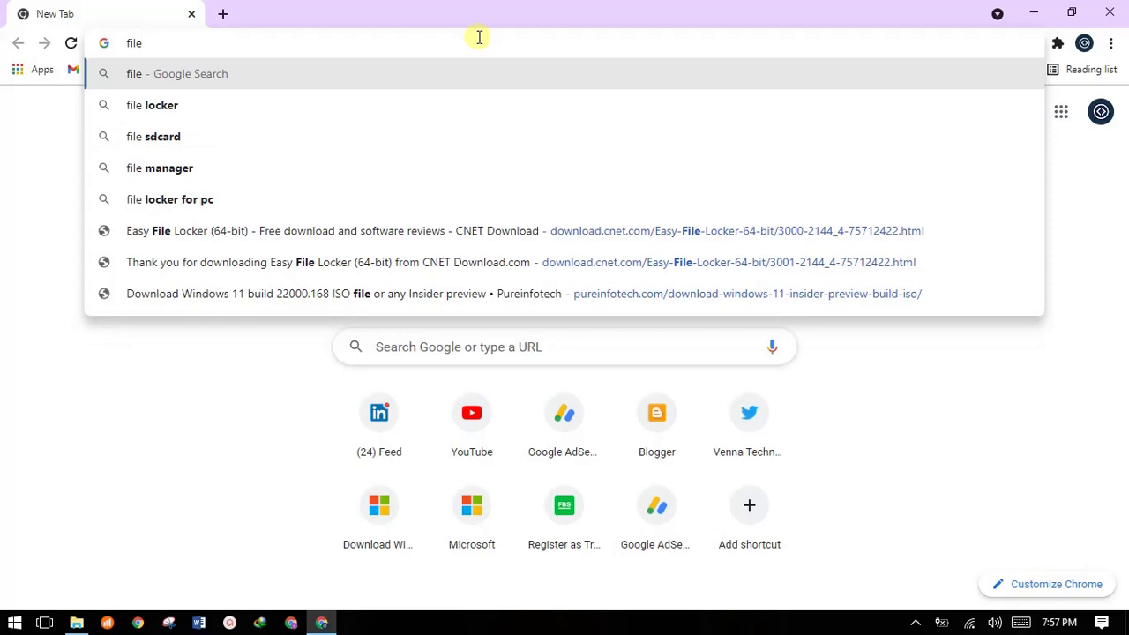
{"action": "key", "text": "BackSpace"}
{"action": "key", "text": "BackSpace"}
{"action": "key", "text": "BackSpace"}
{"action": "key", "text": "BackSpace"}
{"action": "type", "text": "eas"}
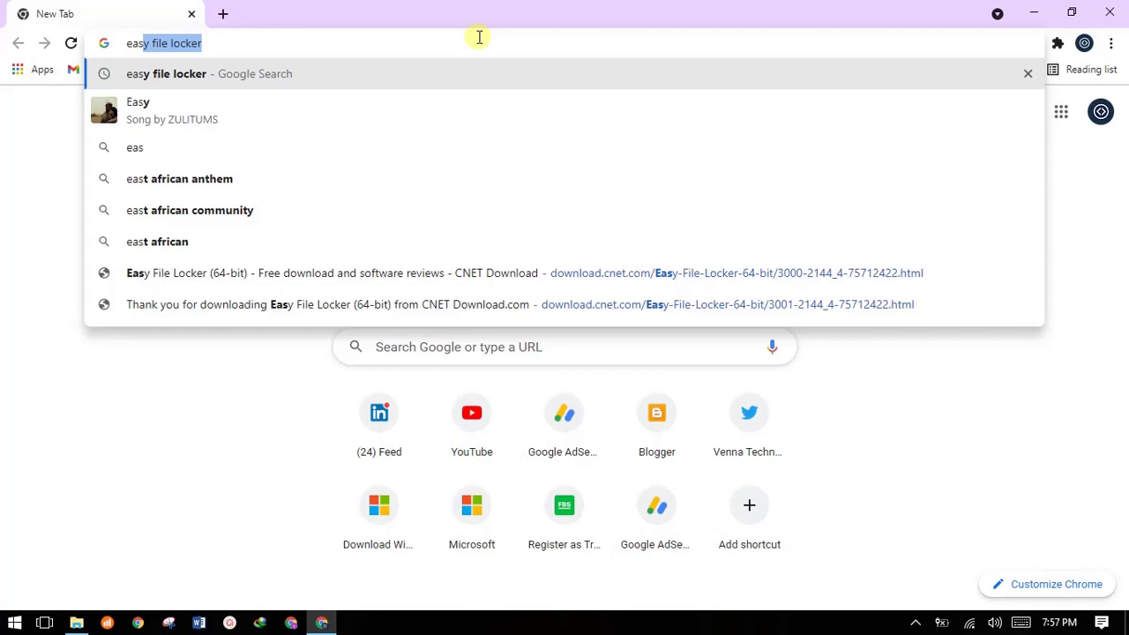
{"action": "key", "text": "BackSpace"}
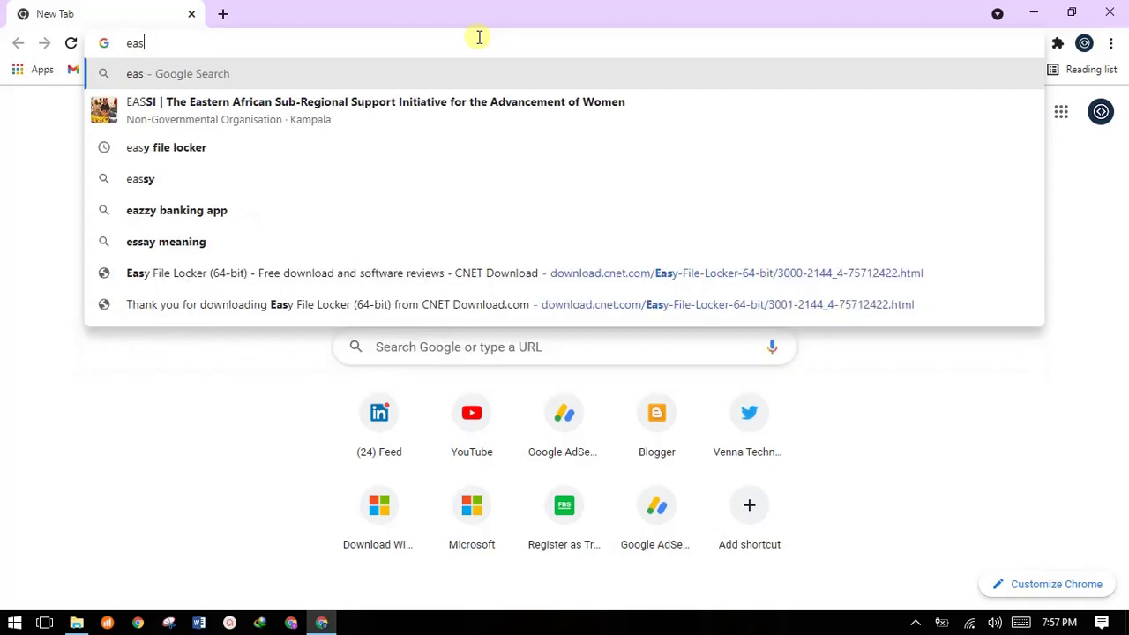
{"action": "type", "text": "y file locker"}
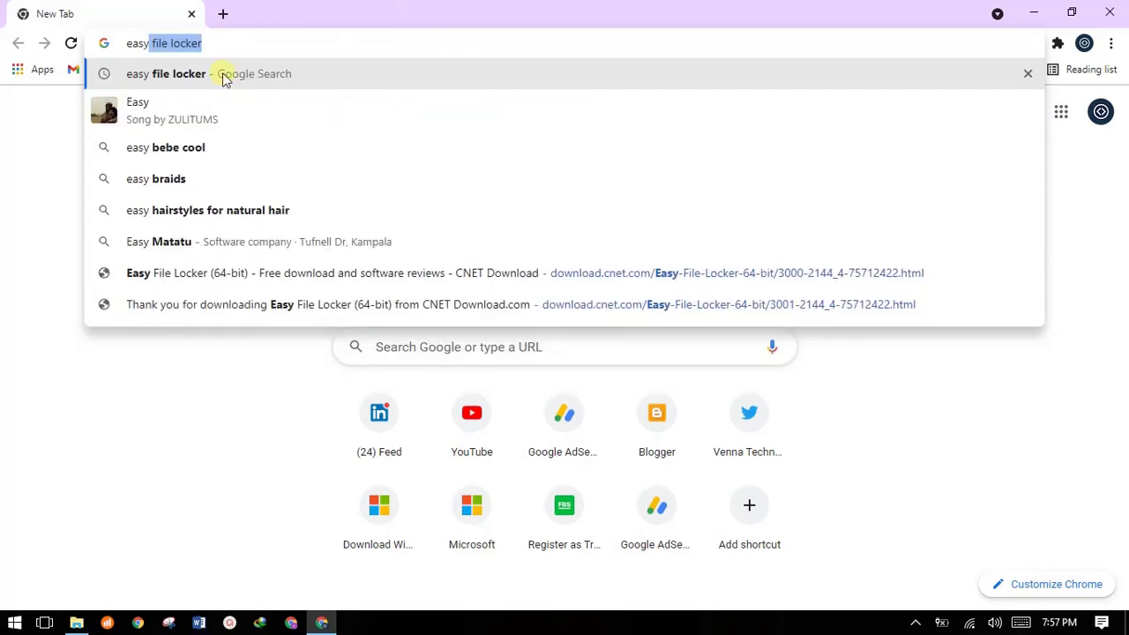
{"action": "left_click", "coordinate": [194, 76]}
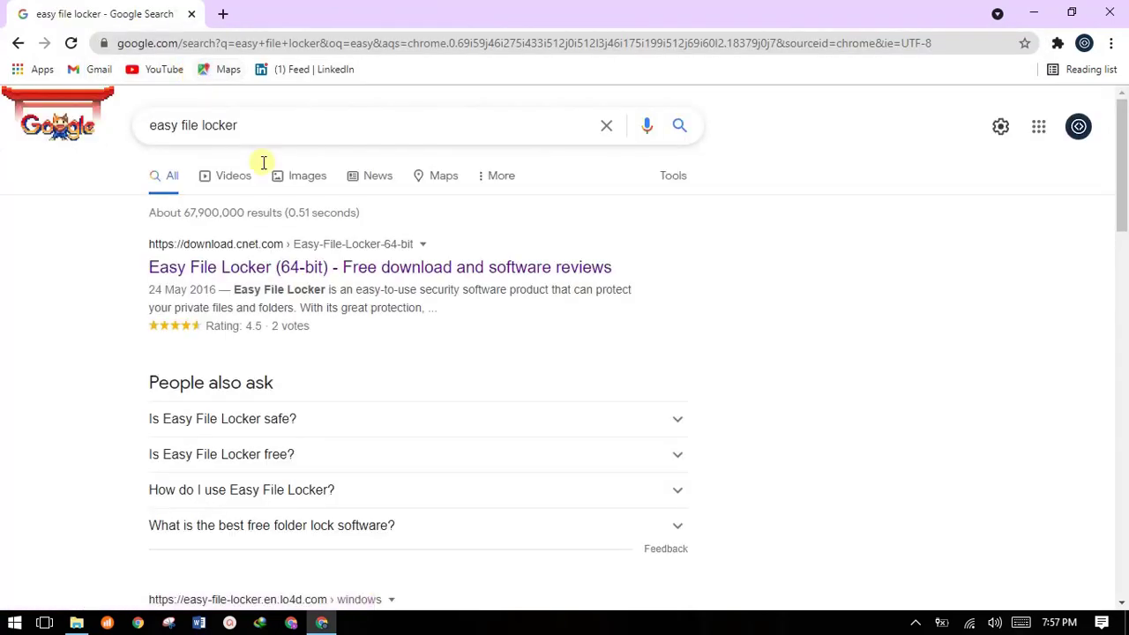
Open the CNET Easy File Locker (64-bit) page and click DOWNLOAD NOW.
{"action": "left_click", "coordinate": [308, 272]}
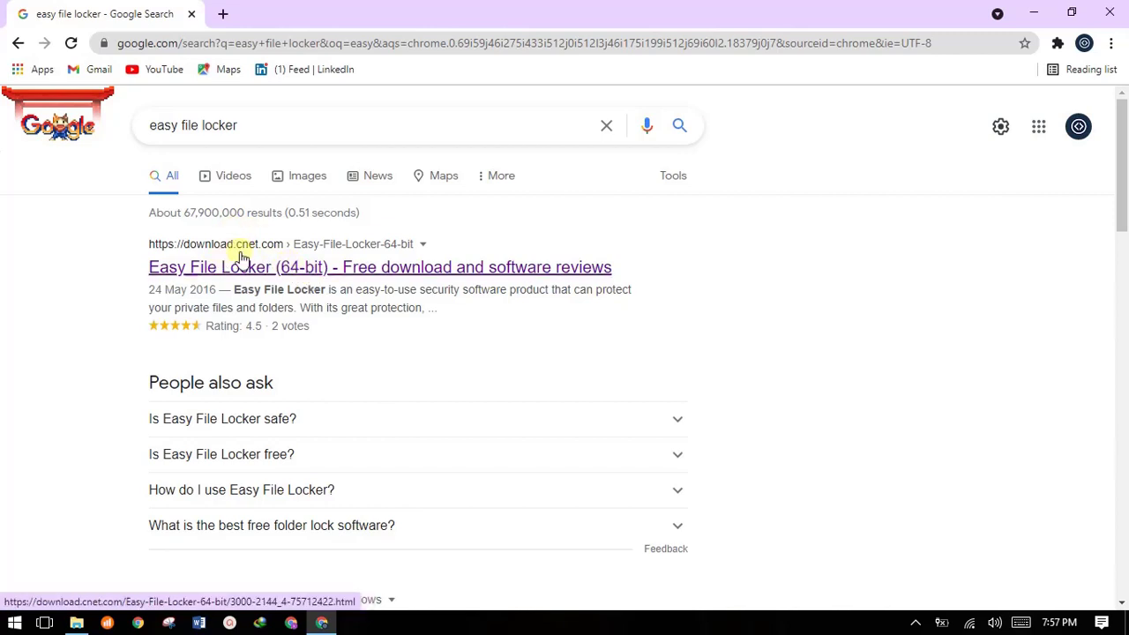
{"action": "left_click", "coordinate": [293, 269]}
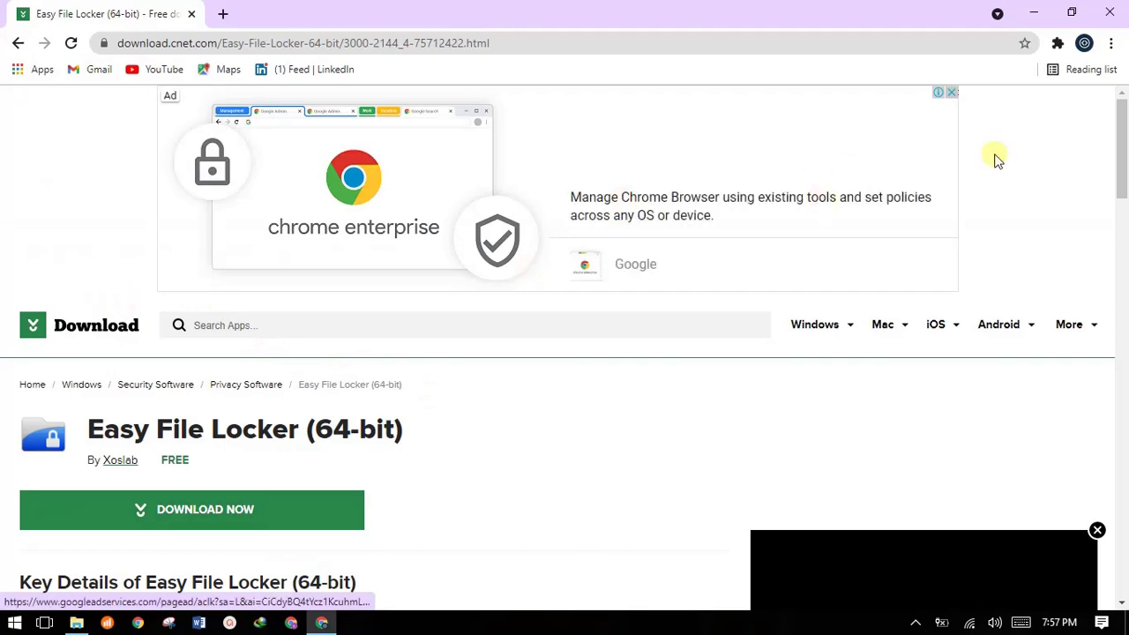
{"action": "left_click_drag", "start_coordinate": [1124, 152], "coordinate": [1124, 191]}
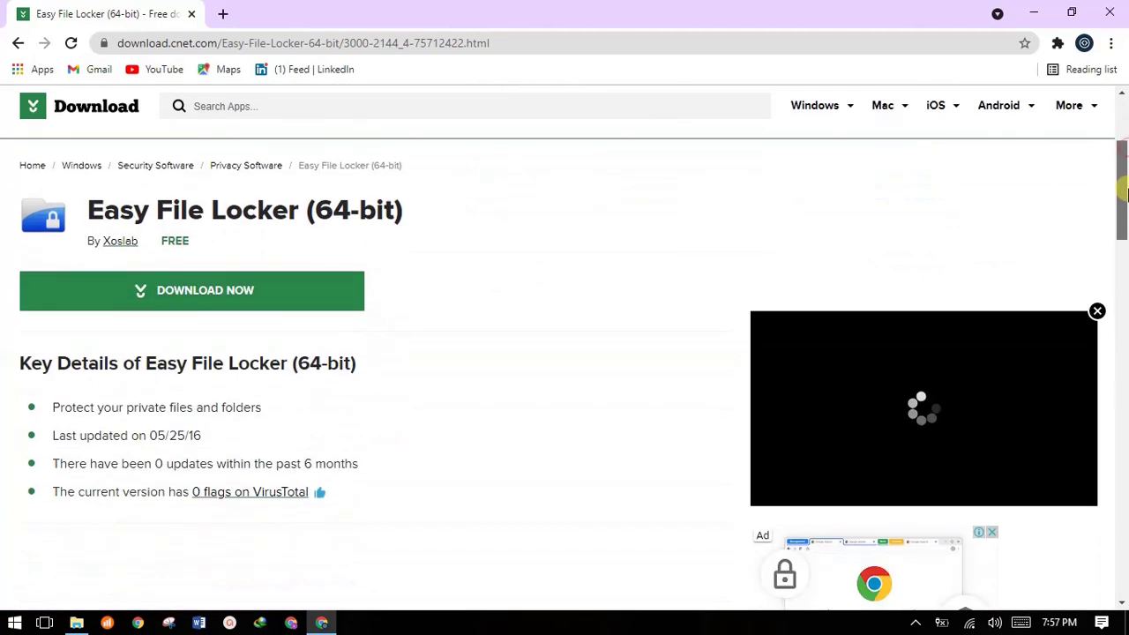
{"action": "left_click", "coordinate": [256, 288]}
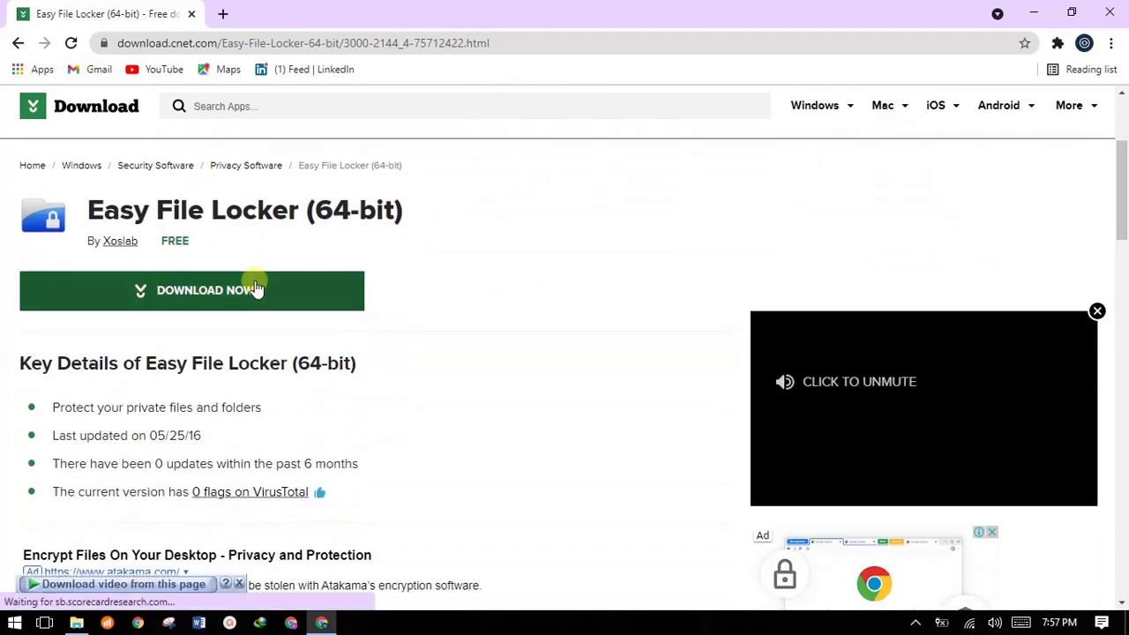
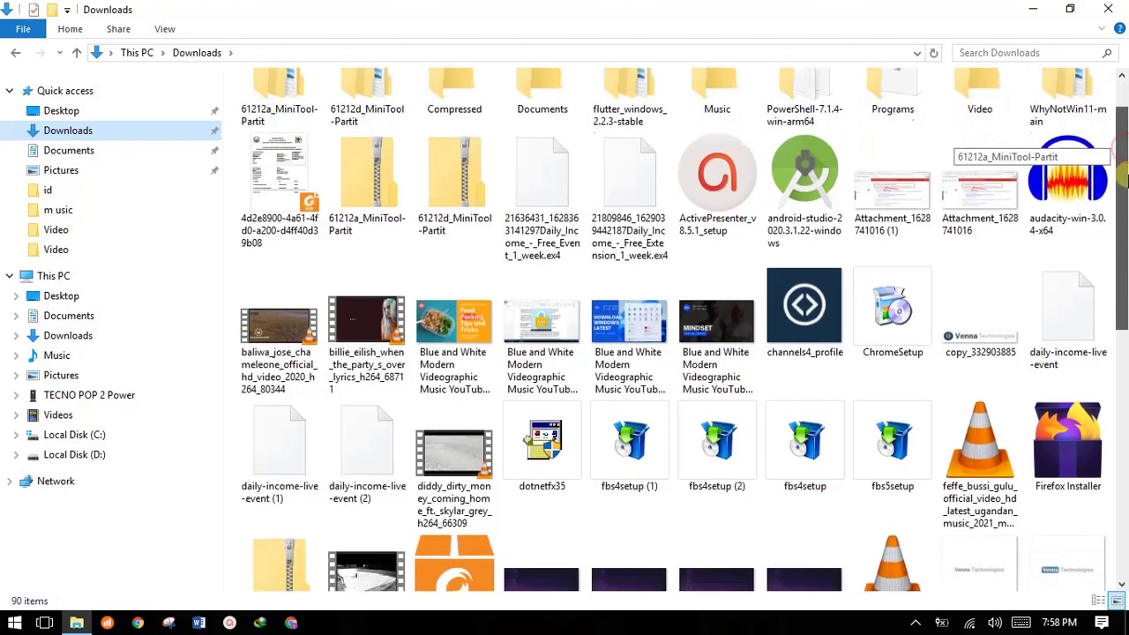
Search Downloads for 'ea' and select the EFL2.2_Setup(x64) installer in the results.
{"action": "left_click_drag", "start_coordinate": [1125, 153], "coordinate": [1119, 114]}
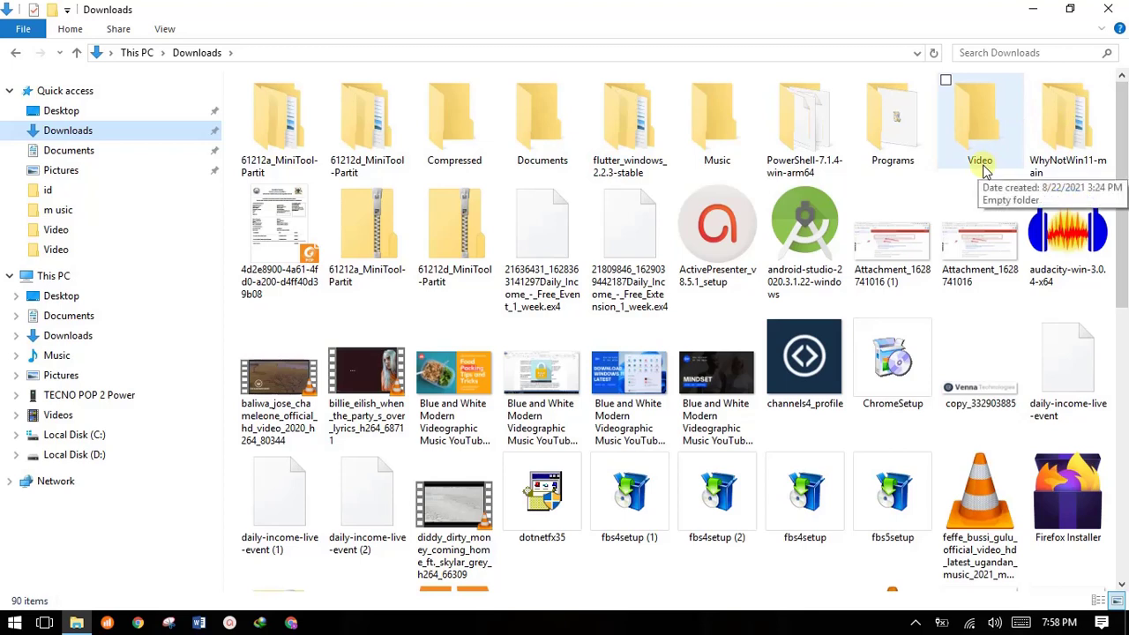
{"action": "left_click", "coordinate": [970, 53]}
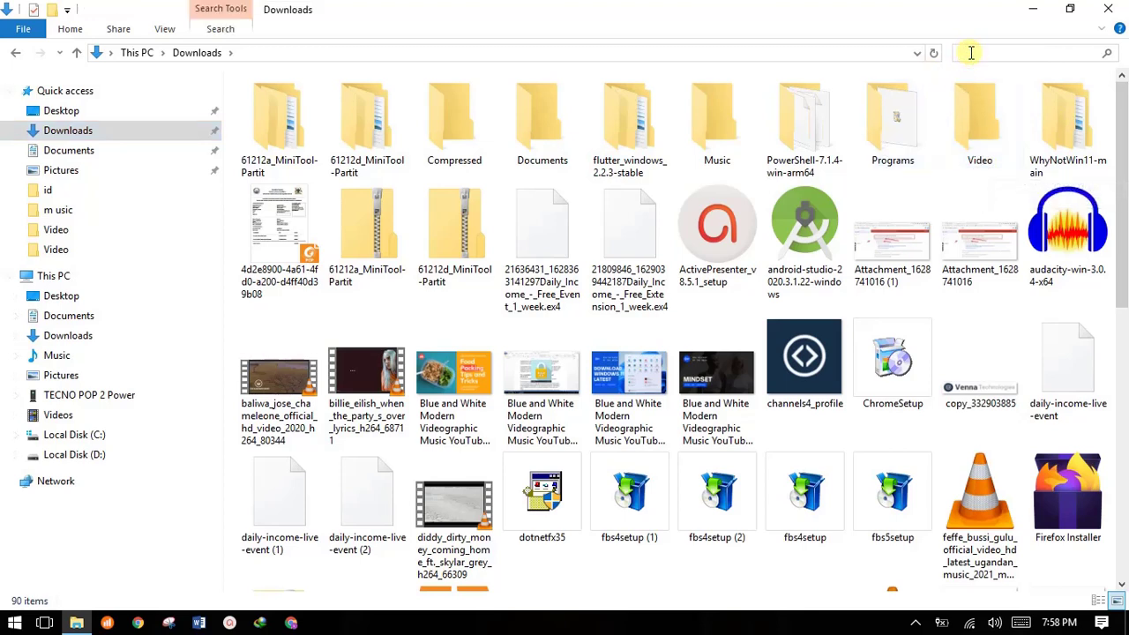
{"action": "type", "text": "es"}
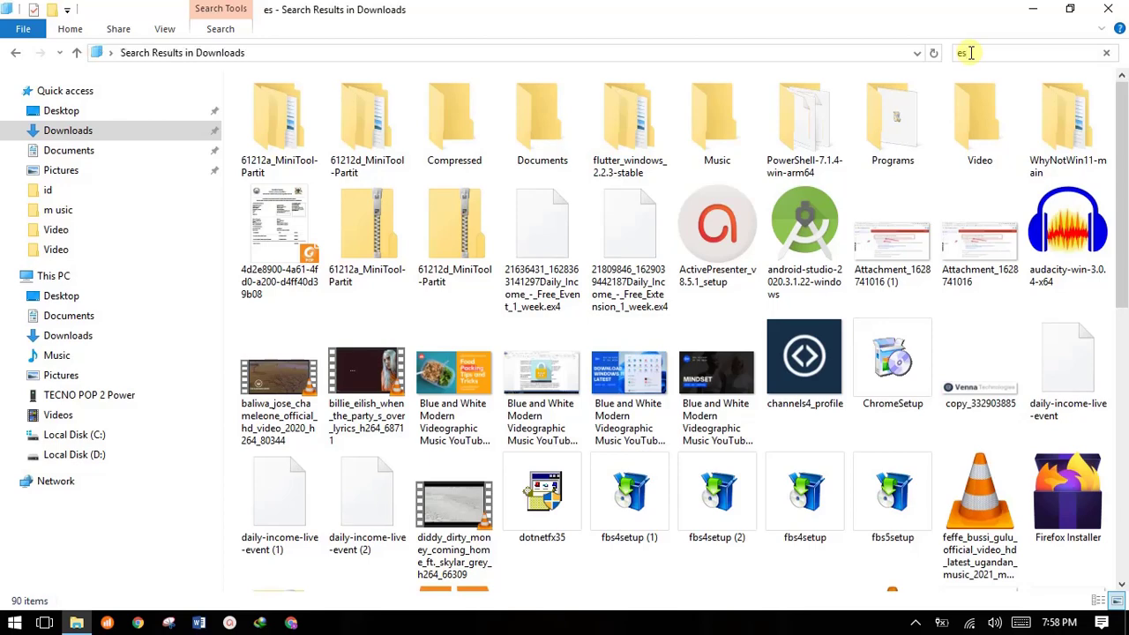
{"action": "key", "text": "BackSpace"}
{"action": "type", "text": "a"}
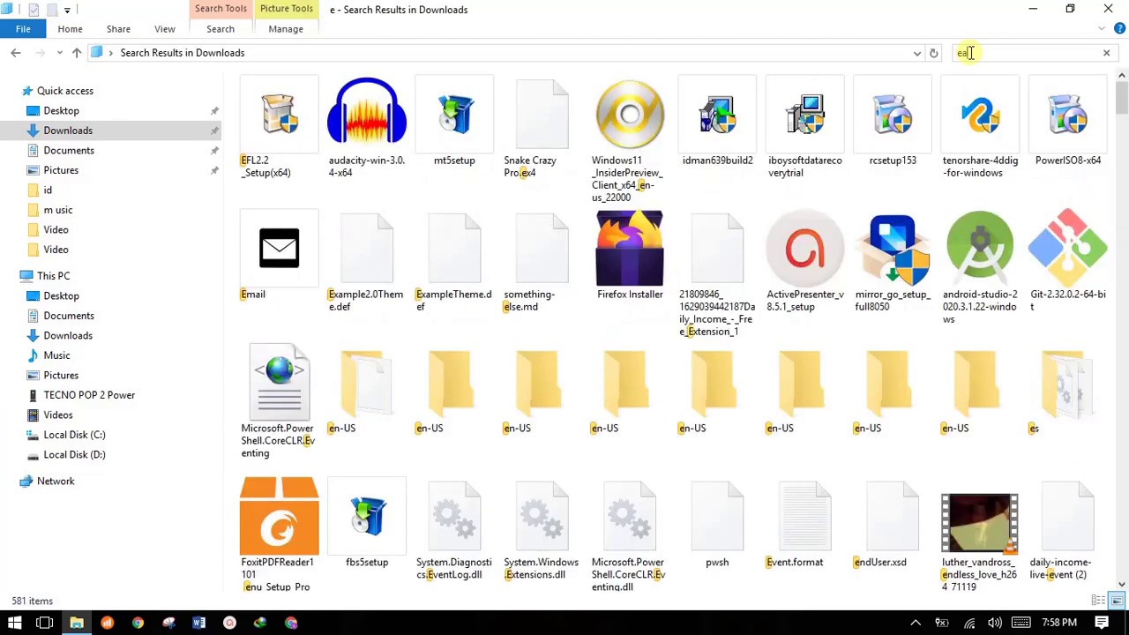
{"action": "left_click", "coordinate": [295, 145]}
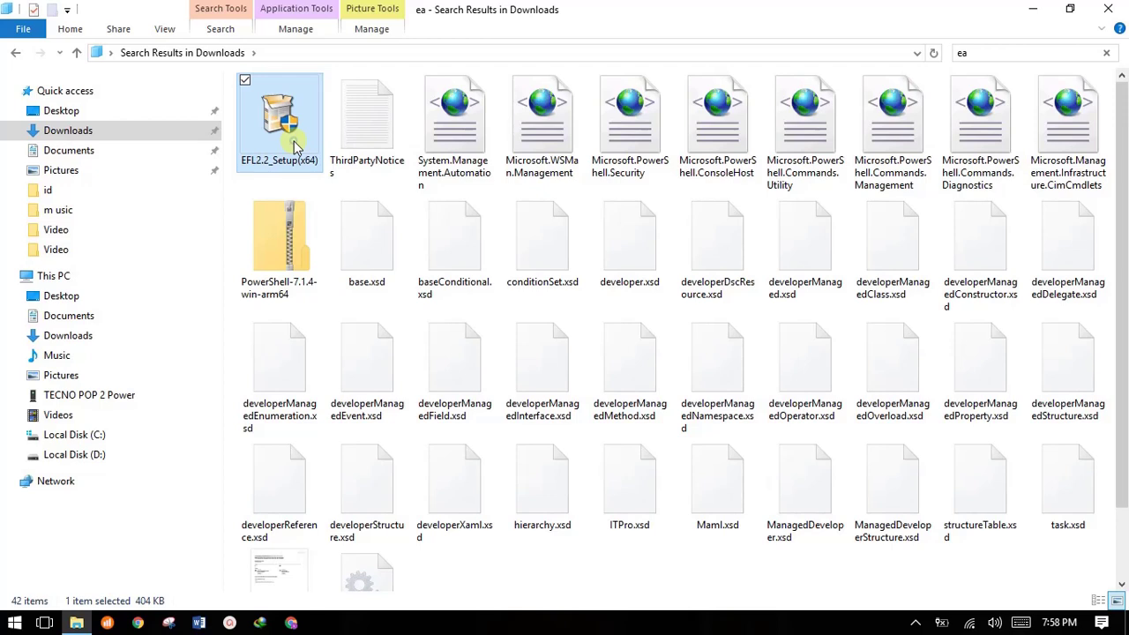
{"action": "right_click", "coordinate": [296, 145]}
Run the installer, accept the license and install into the default folder.
{"action": "left_click", "coordinate": [221, 155]}
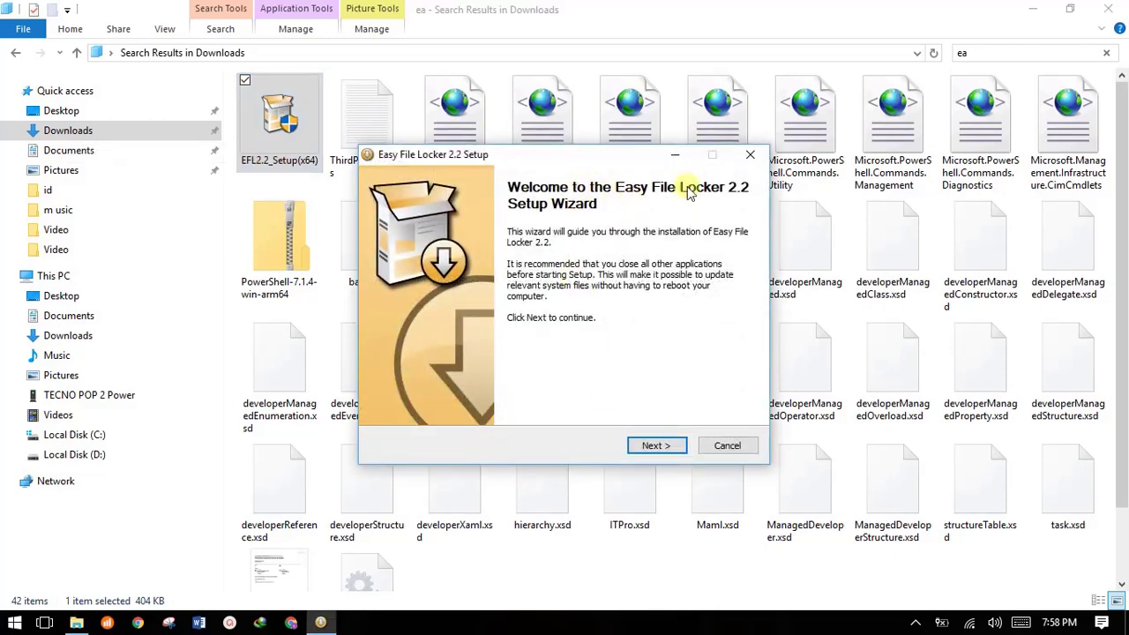
{"action": "left_click", "coordinate": [658, 446]}
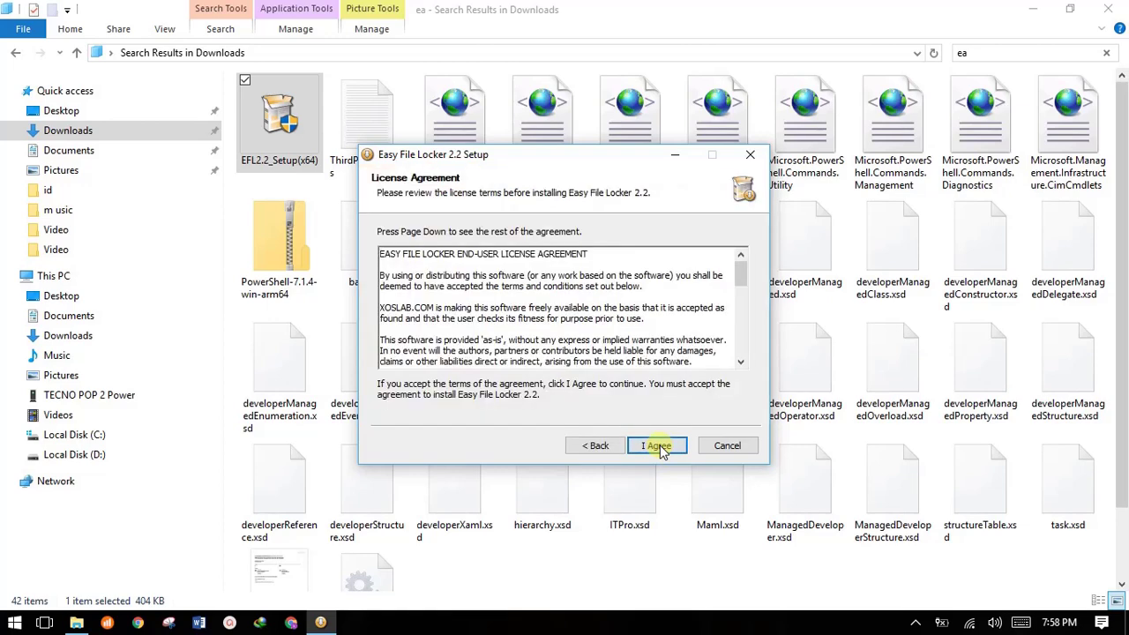
{"action": "left_click", "coordinate": [659, 446]}
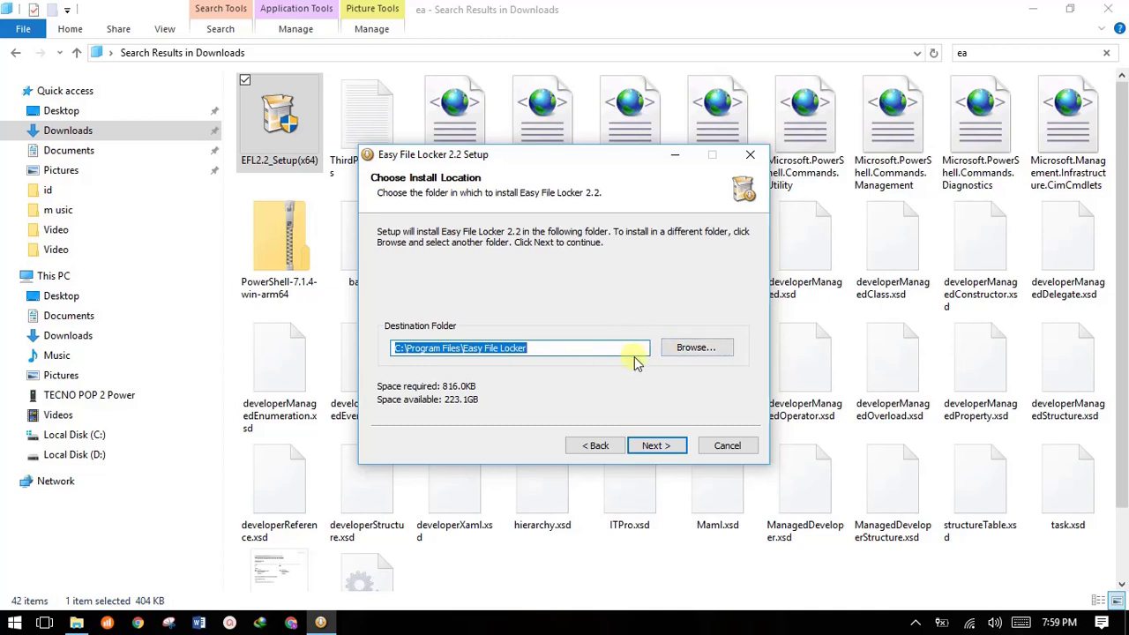
{"action": "left_click", "coordinate": [650, 446]}
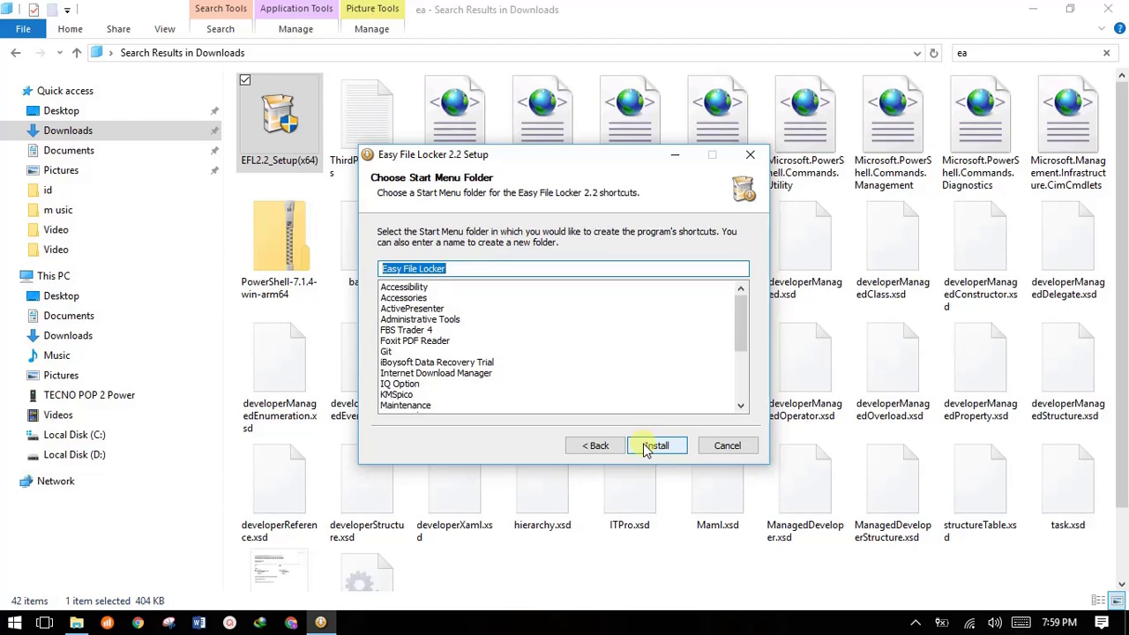
{"action": "left_click", "coordinate": [650, 446]}
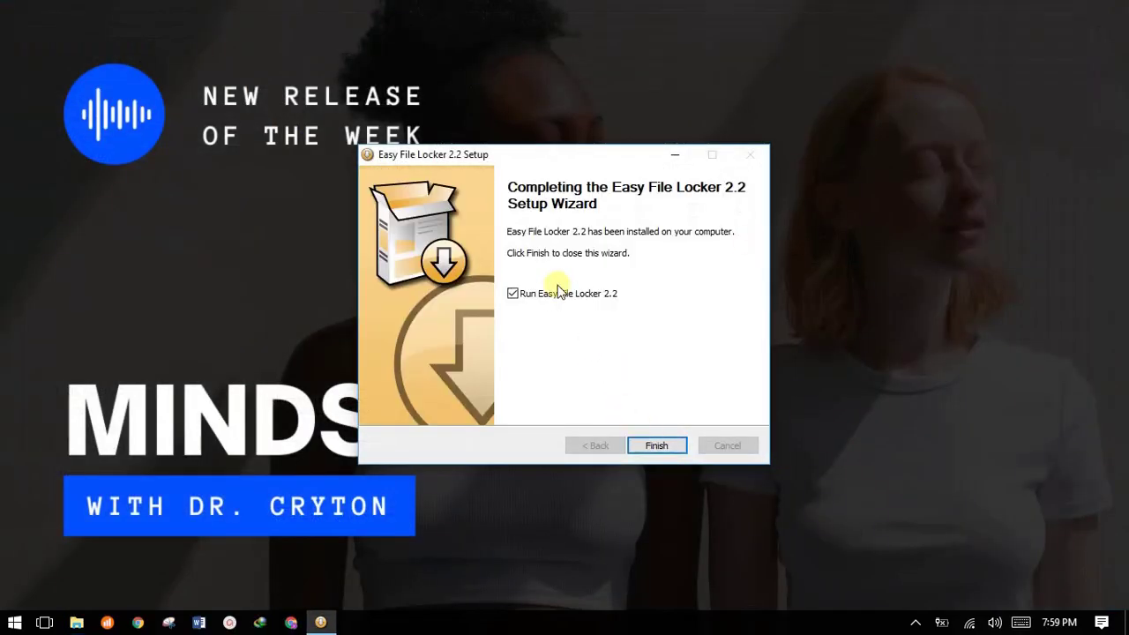
Finish setup and sign into Easy File Locker with the program password.
{"action": "left_click", "coordinate": [657, 446]}
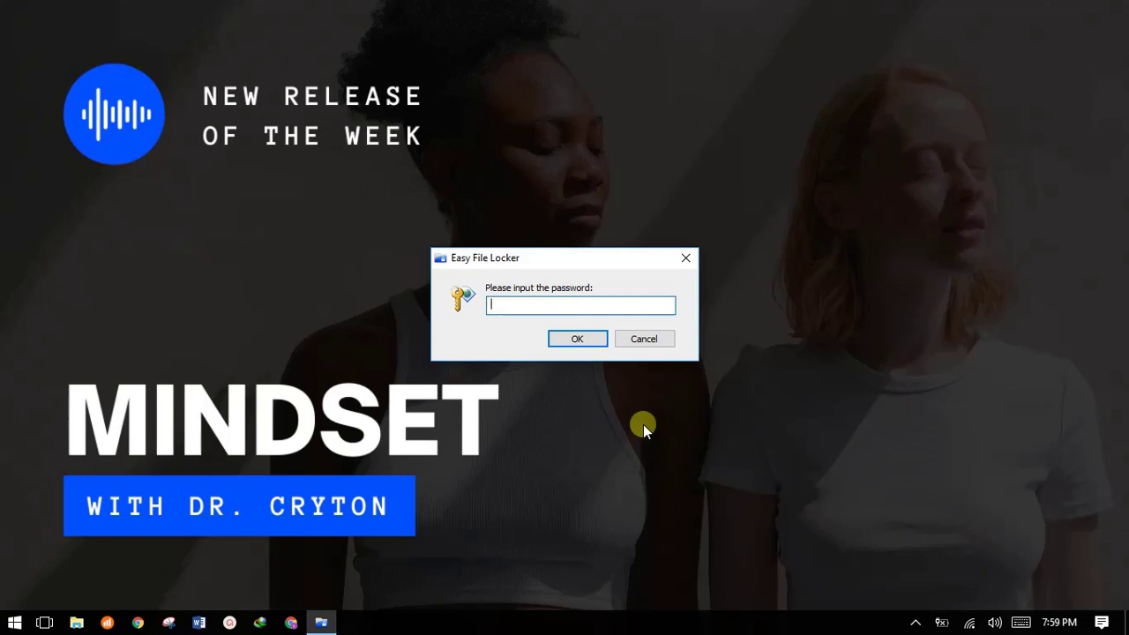
{"action": "type", "text": "••••••••••••••"}
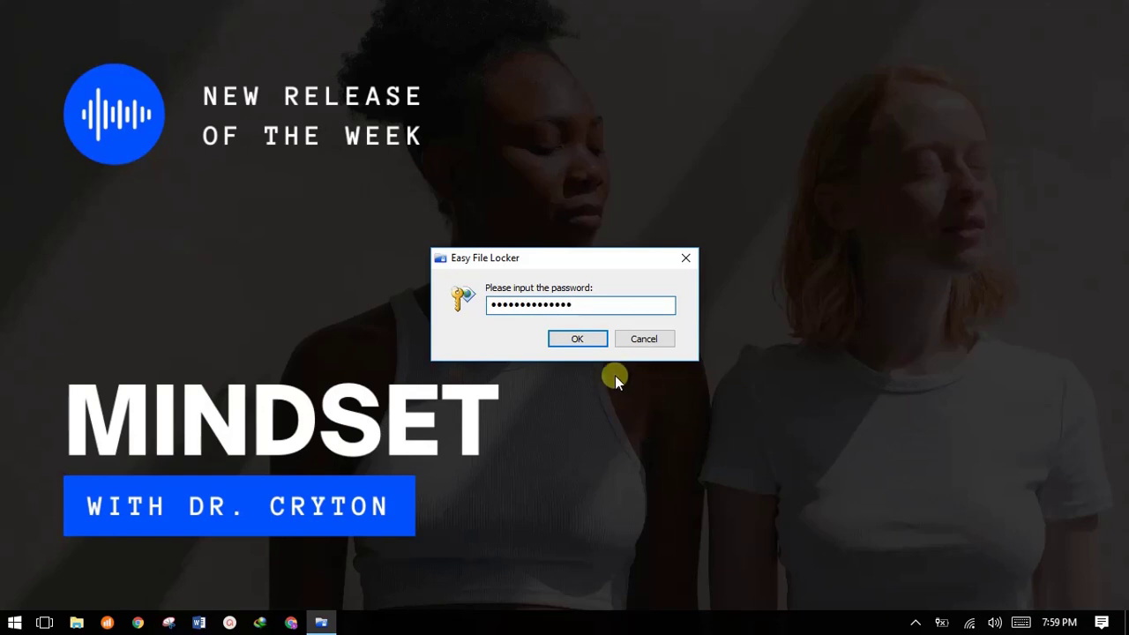
{"action": "left_click", "coordinate": [582, 339]}
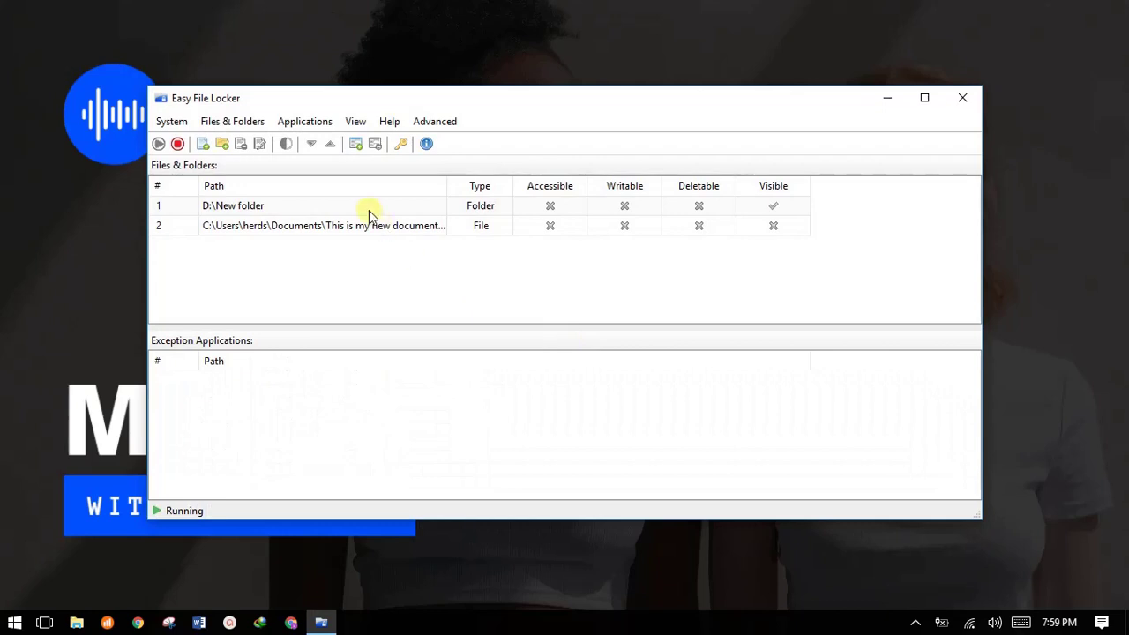
Inspect the Documents file rule's settings without changes, then select the D:\New folder rule.
{"action": "left_click", "coordinate": [321, 228]}
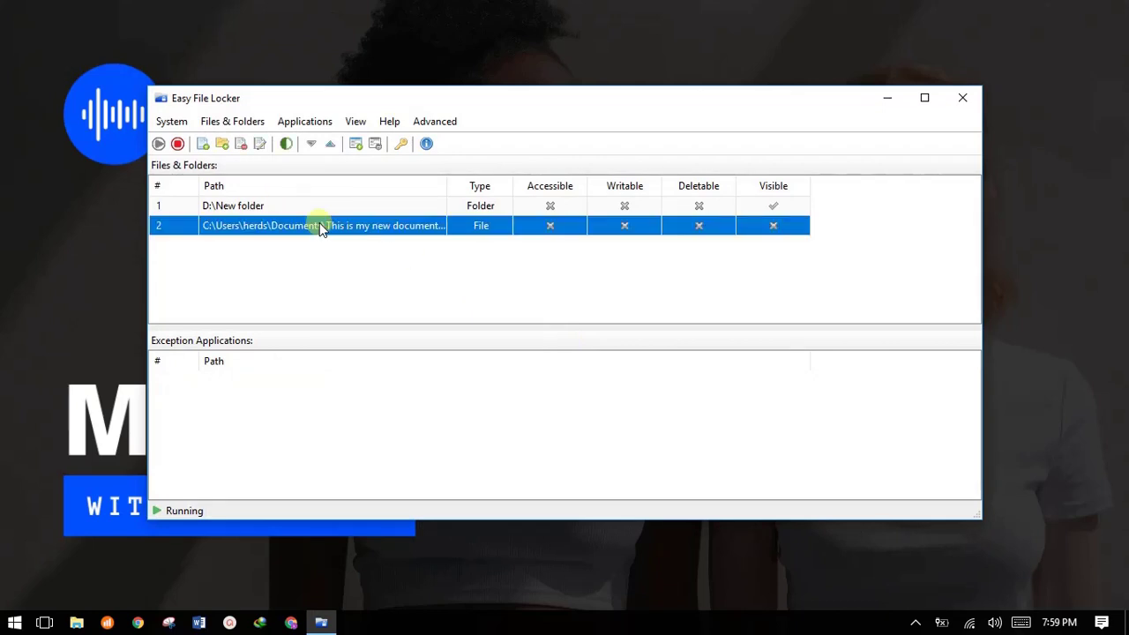
{"action": "left_click", "coordinate": [261, 144]}
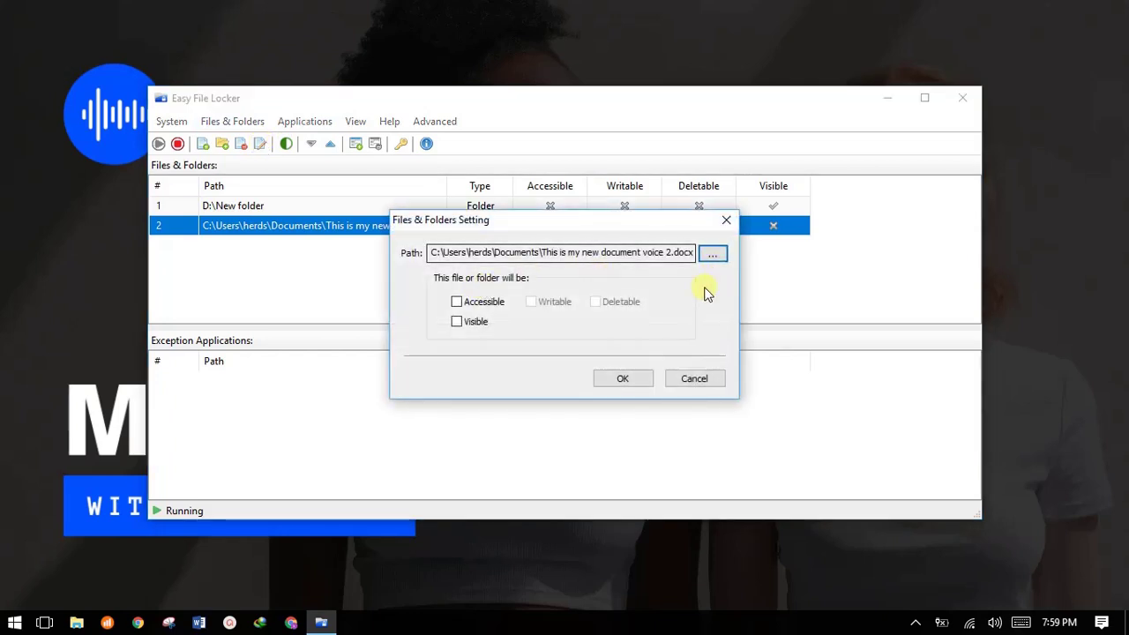
{"action": "left_click", "coordinate": [726, 220]}
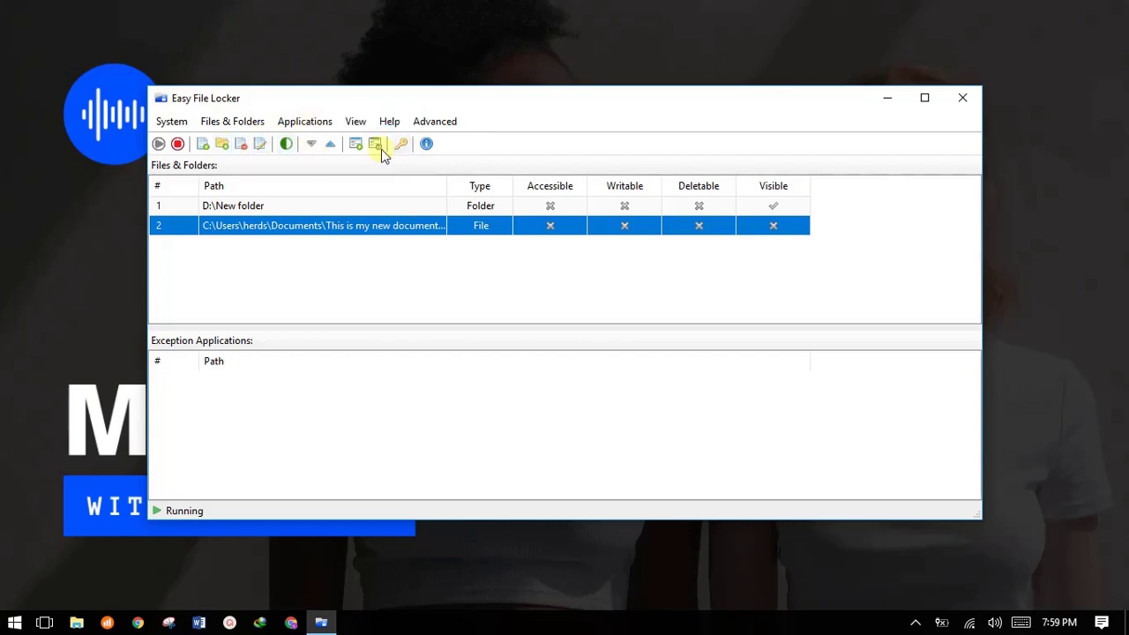
{"action": "left_click", "coordinate": [276, 206]}
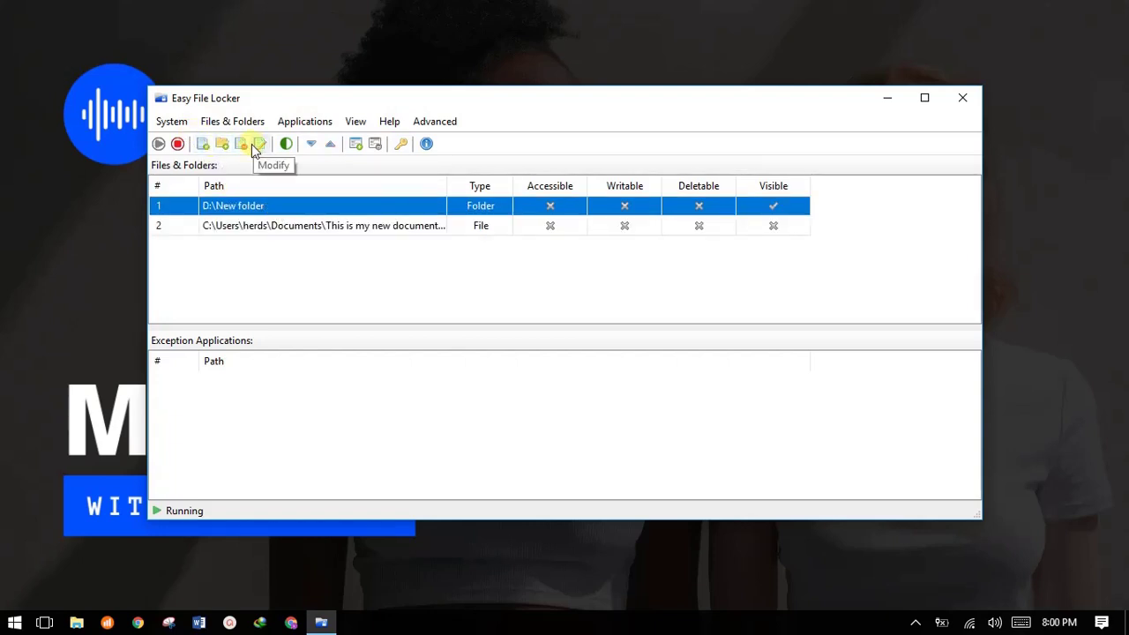
Remove the D:\New folder rule and then the Documents file rule, confirming each.
{"action": "left_click", "coordinate": [243, 144]}
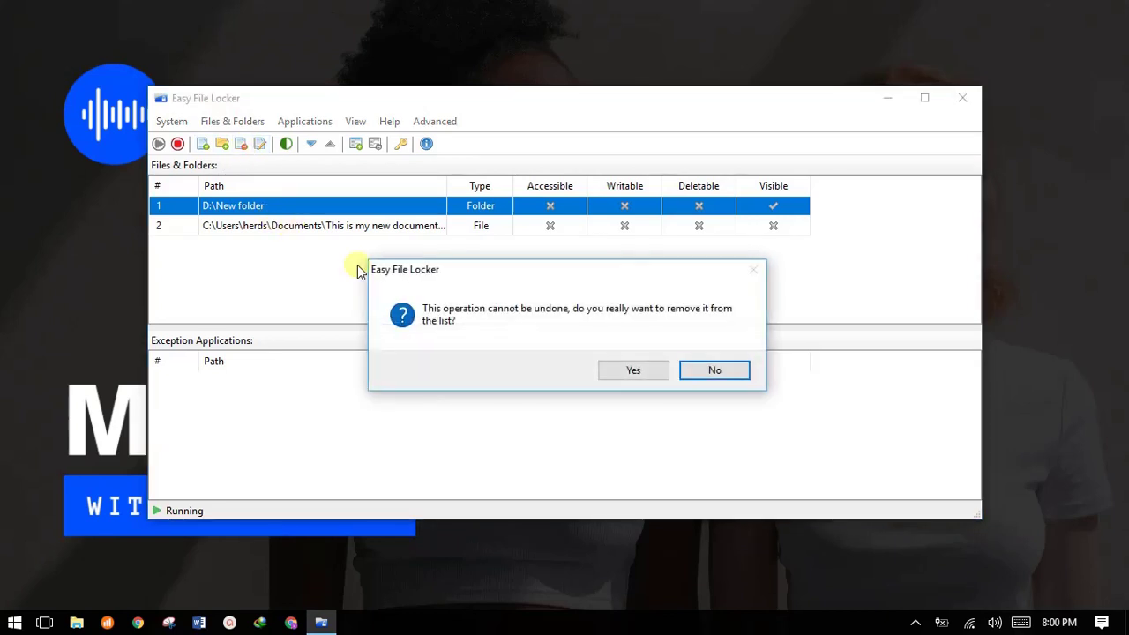
{"action": "left_click", "coordinate": [633, 370]}
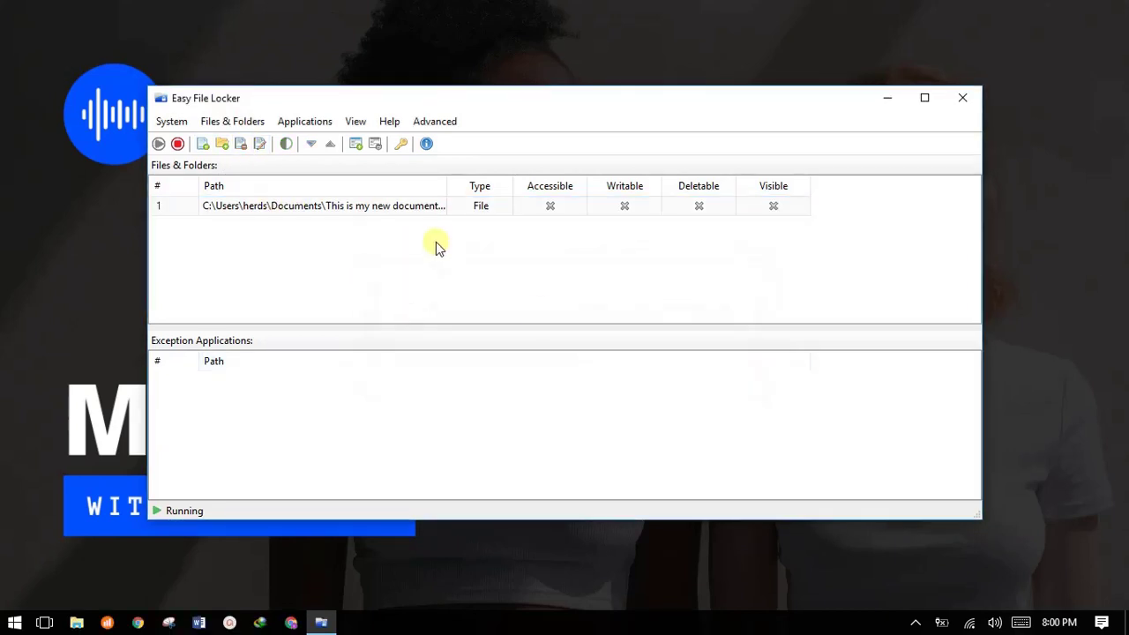
{"action": "left_click", "coordinate": [378, 206]}
{"action": "left_click", "coordinate": [262, 143]}
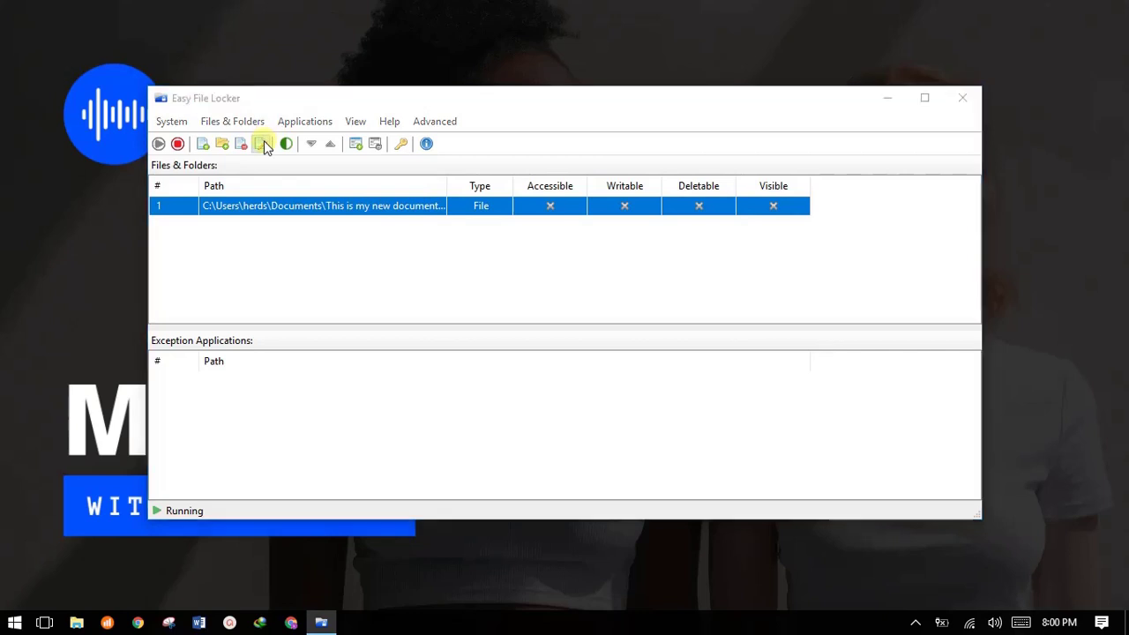
{"action": "left_click", "coordinate": [628, 378]}
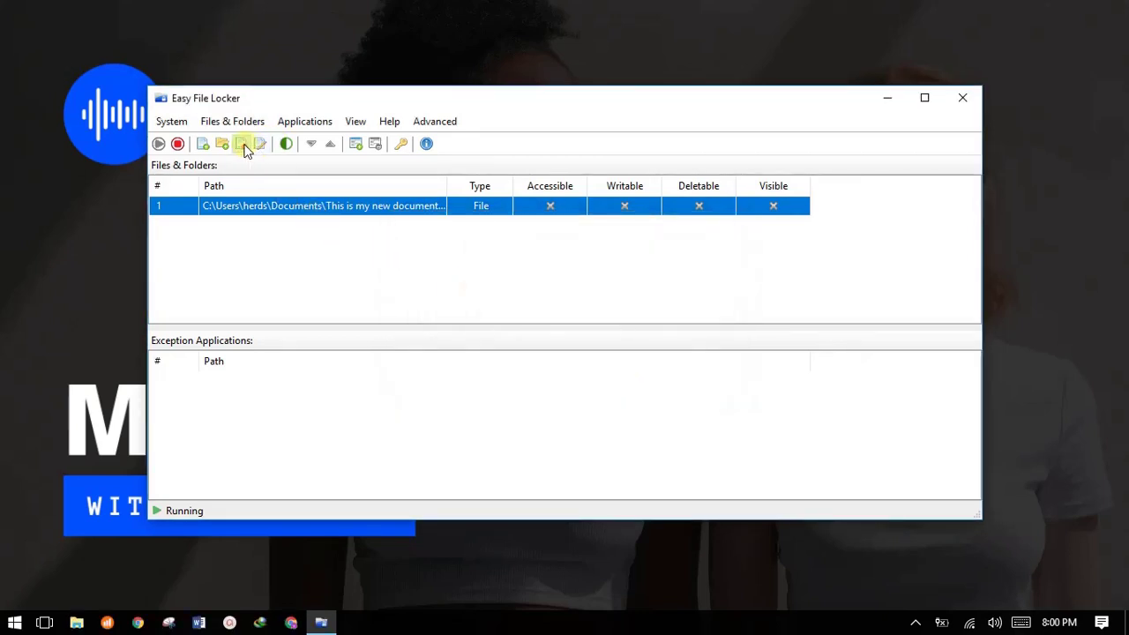
{"action": "left_click", "coordinate": [241, 144]}
{"action": "left_click", "coordinate": [610, 369]}
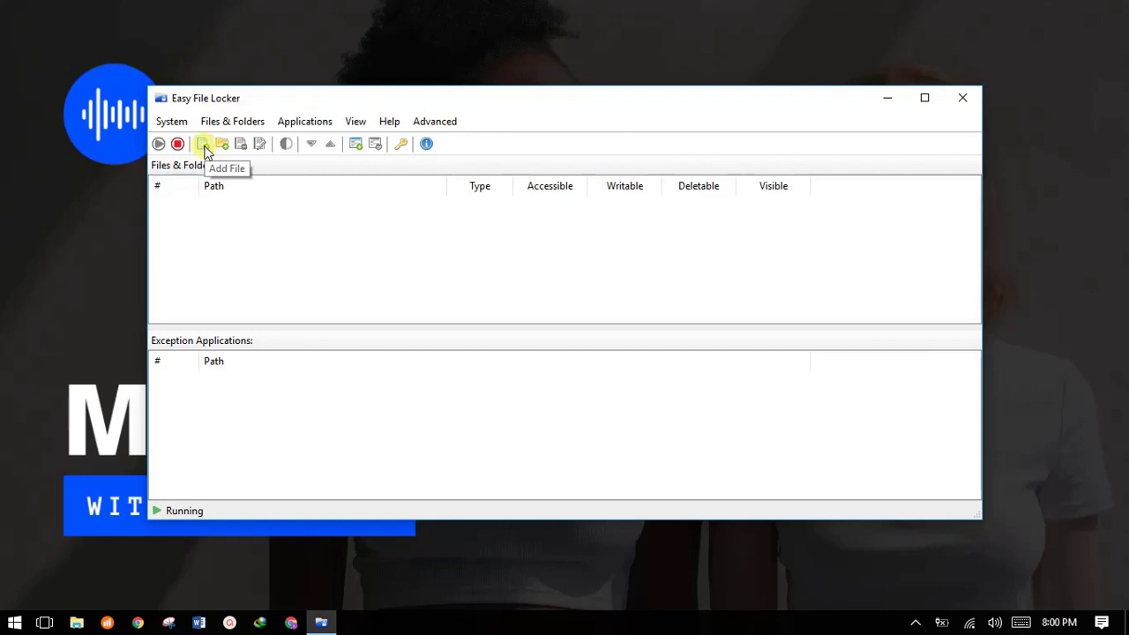
Start a new rule and browse to Documents\This is my new document voice 2.docx.
{"action": "left_click", "coordinate": [203, 145]}
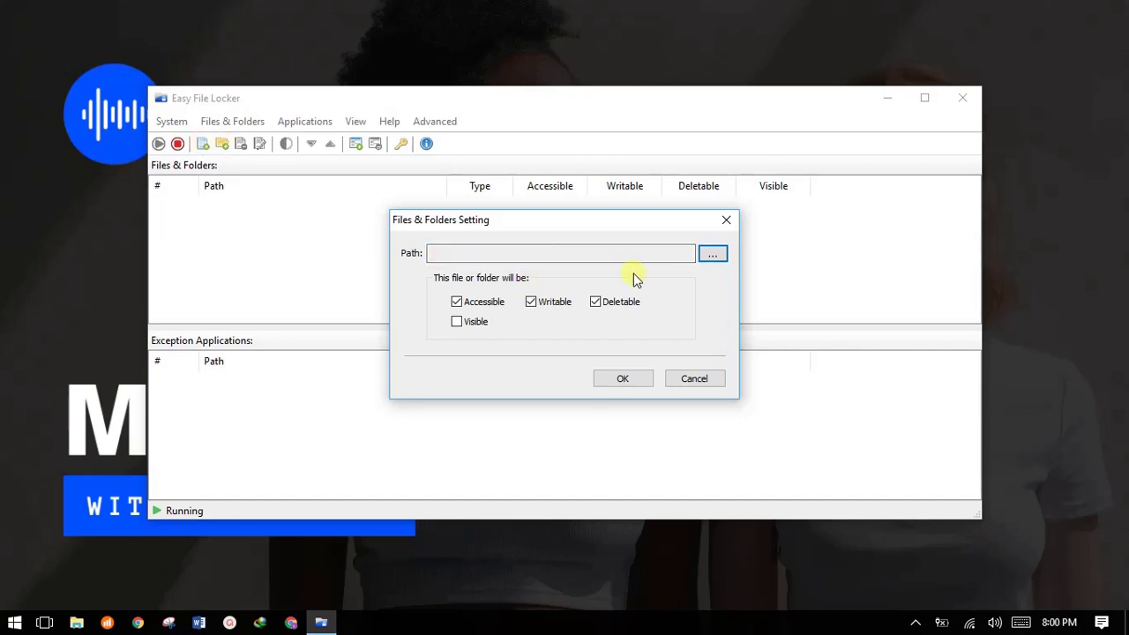
{"action": "left_click", "coordinate": [713, 258]}
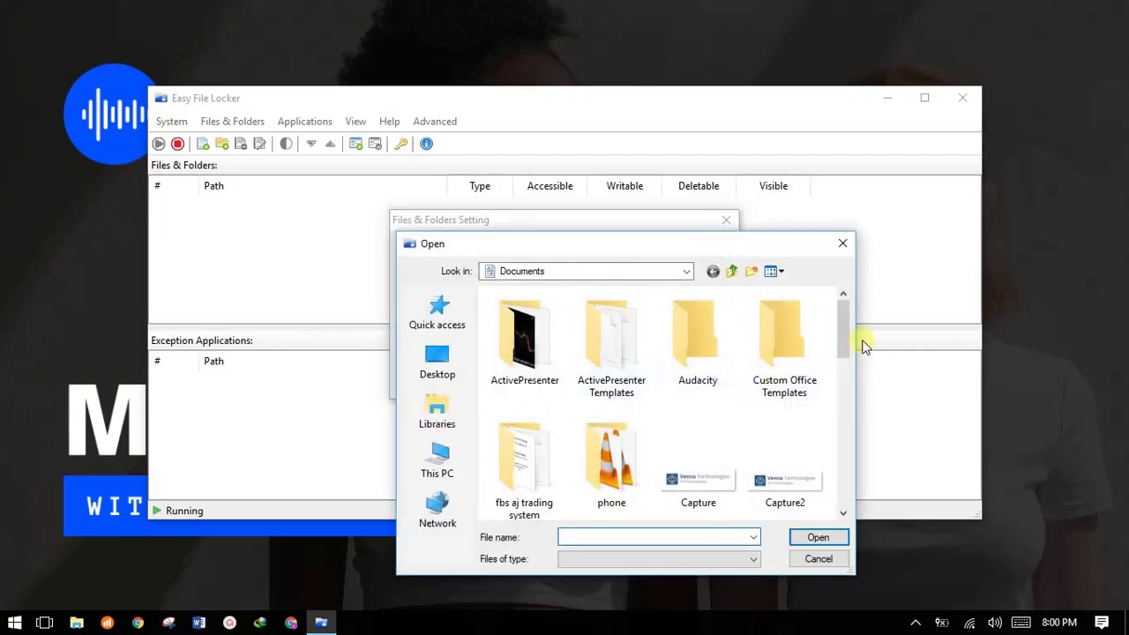
{"action": "left_click_drag", "start_coordinate": [845, 333], "coordinate": [852, 477]}
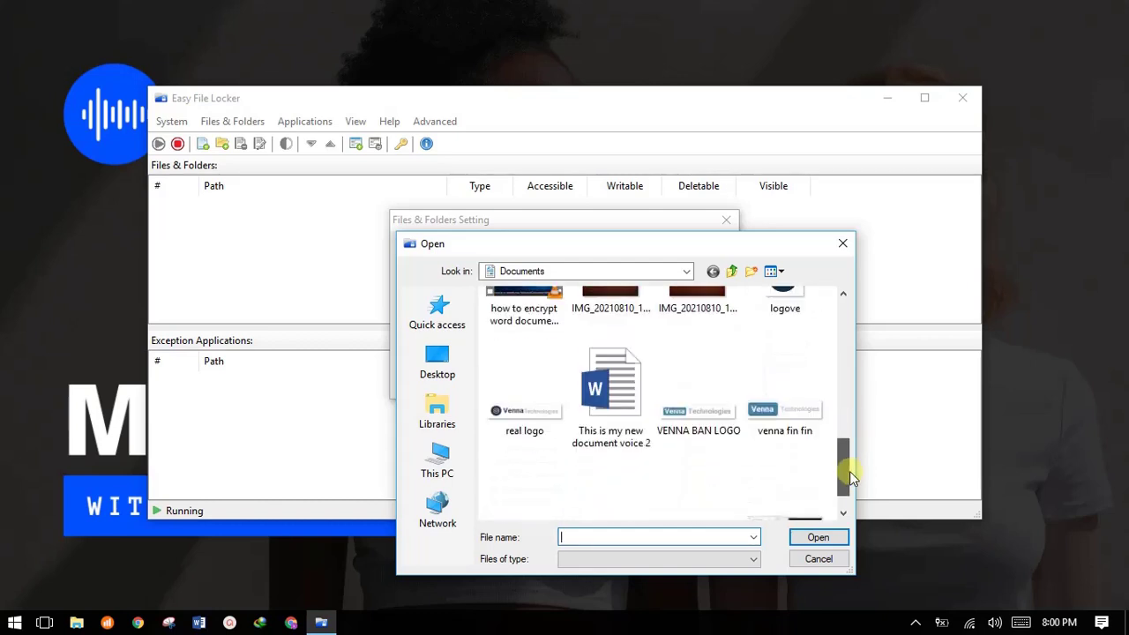
{"action": "left_click", "coordinate": [623, 436]}
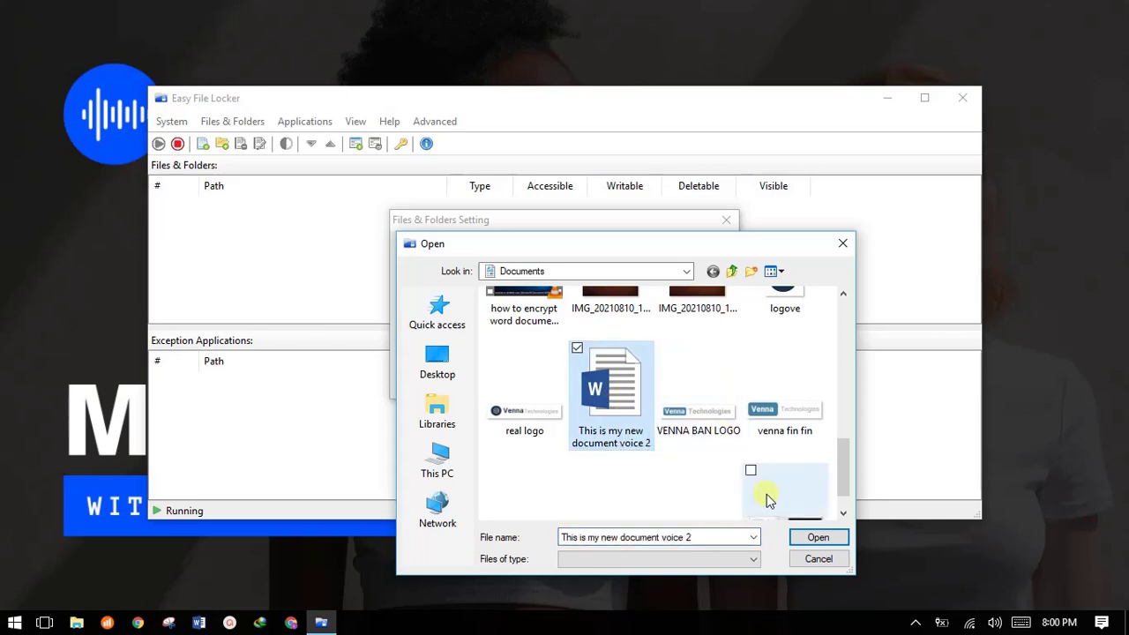
{"action": "left_click", "coordinate": [818, 538]}
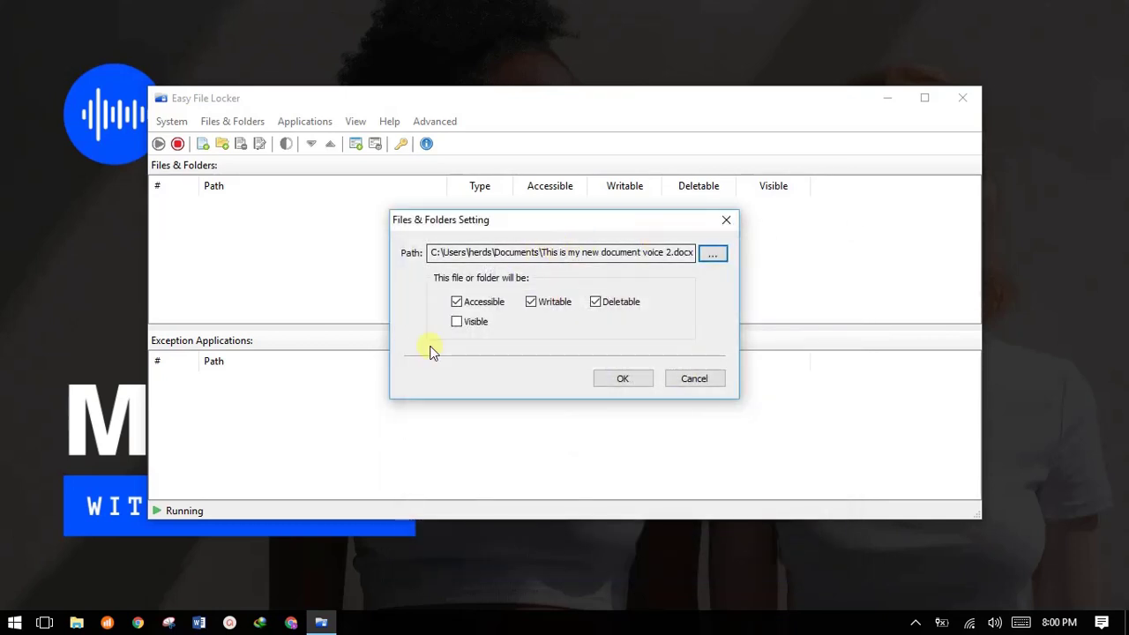
Deny access, writing, deletion and visibility for the document and save the rule.
{"action": "left_click", "coordinate": [458, 323]}
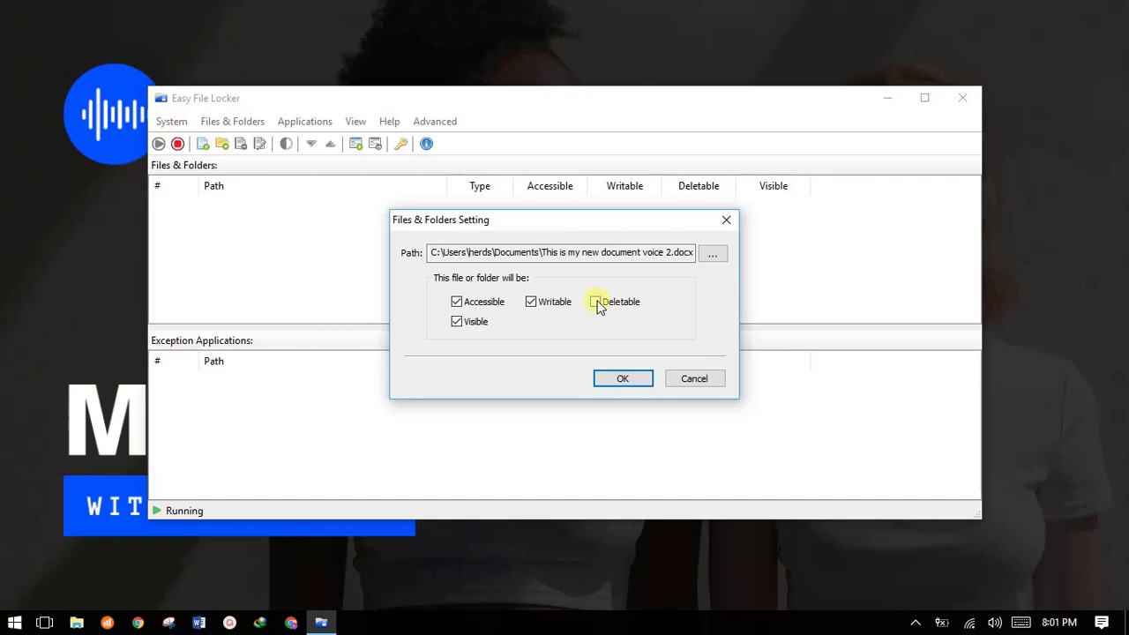
{"action": "left_click", "coordinate": [531, 302]}
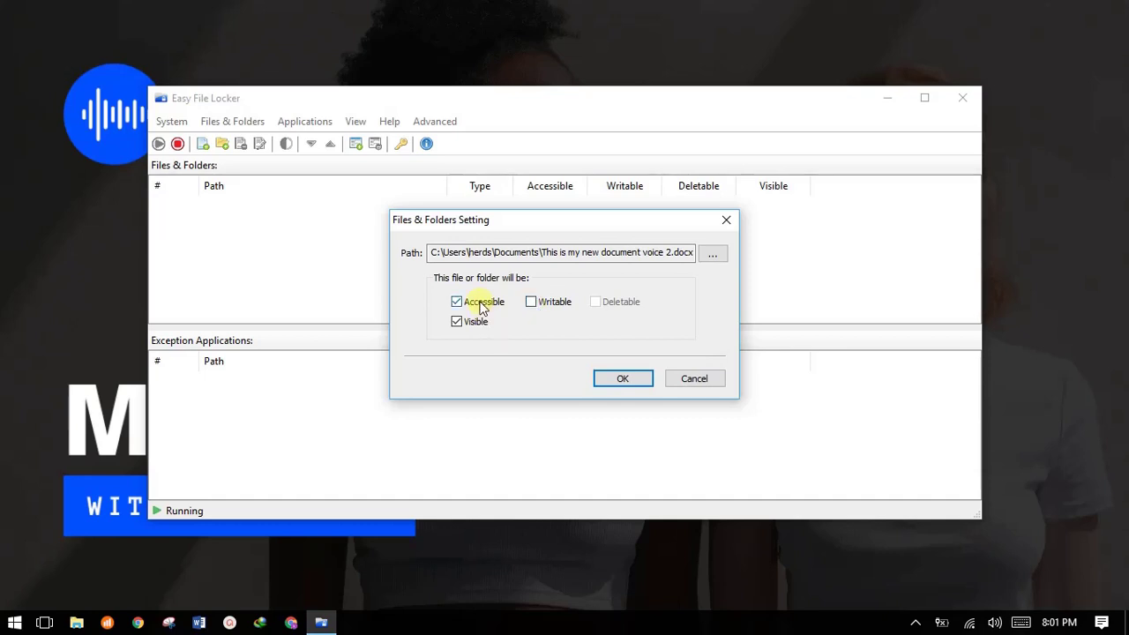
{"action": "left_click", "coordinate": [482, 304]}
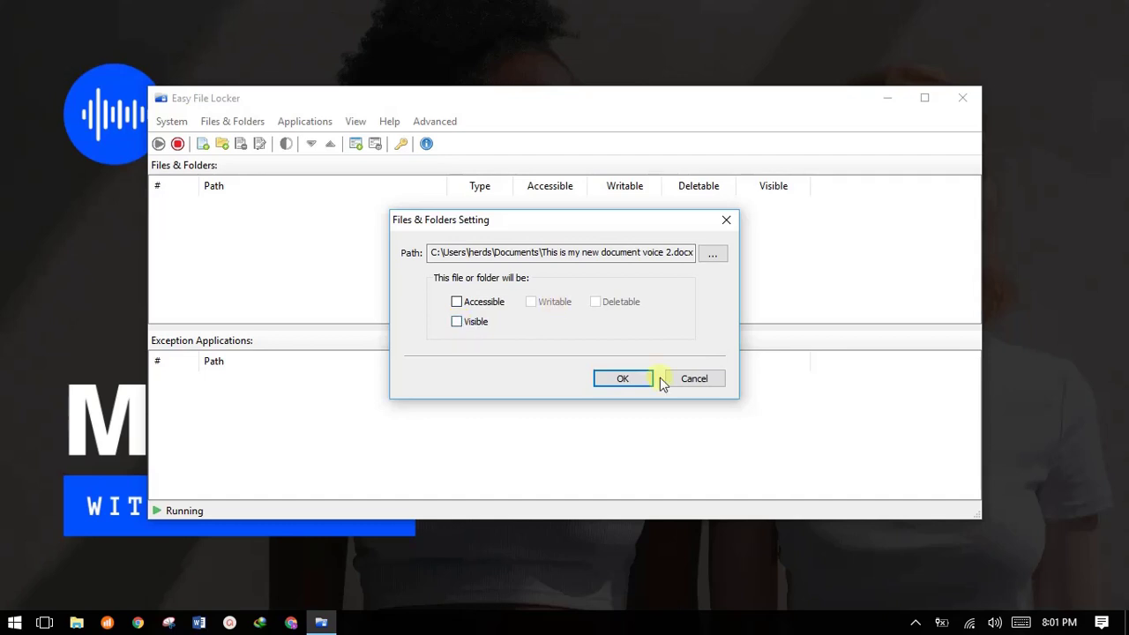
{"action": "left_click", "coordinate": [625, 379]}
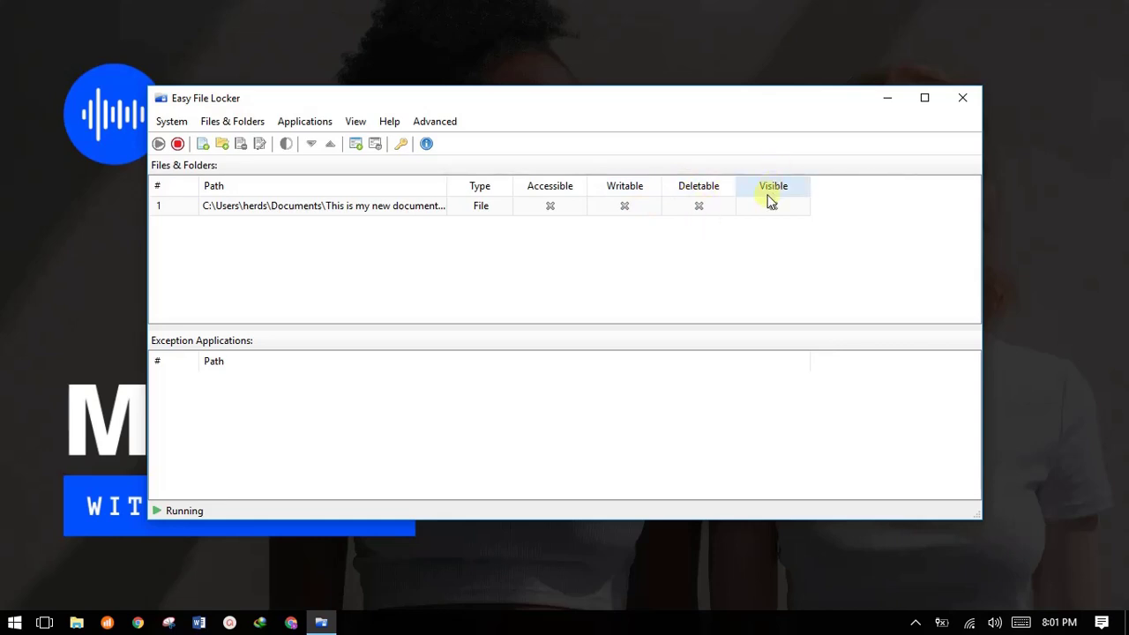
Open the document rule's settings, toggle Visible, and close without changing the rule.
{"action": "left_click", "coordinate": [420, 211]}
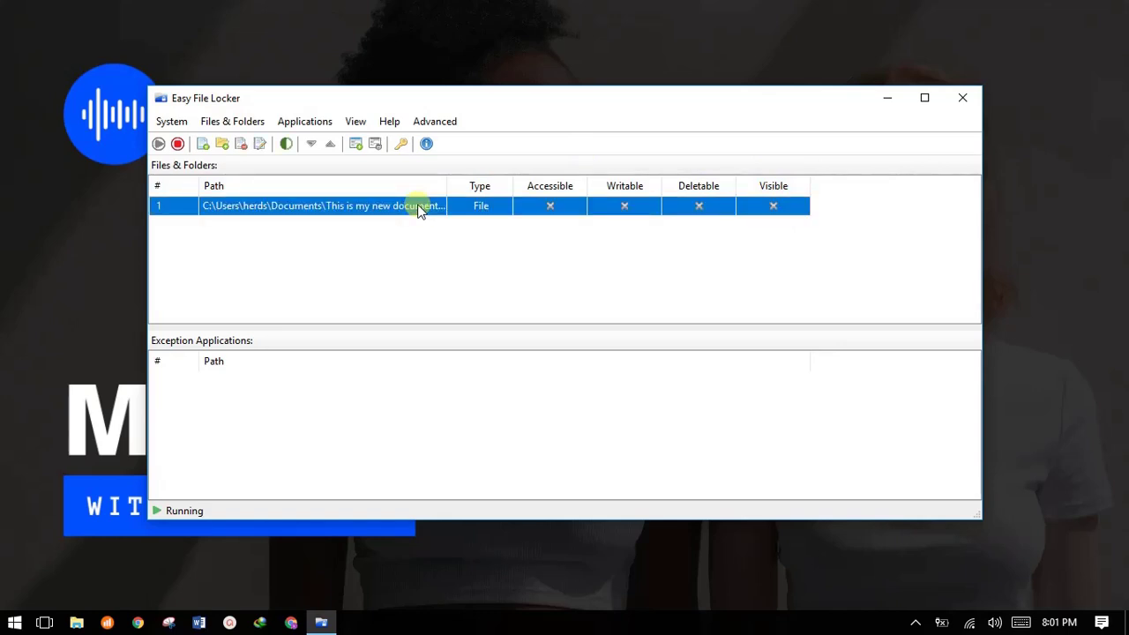
{"action": "left_click", "coordinate": [261, 143]}
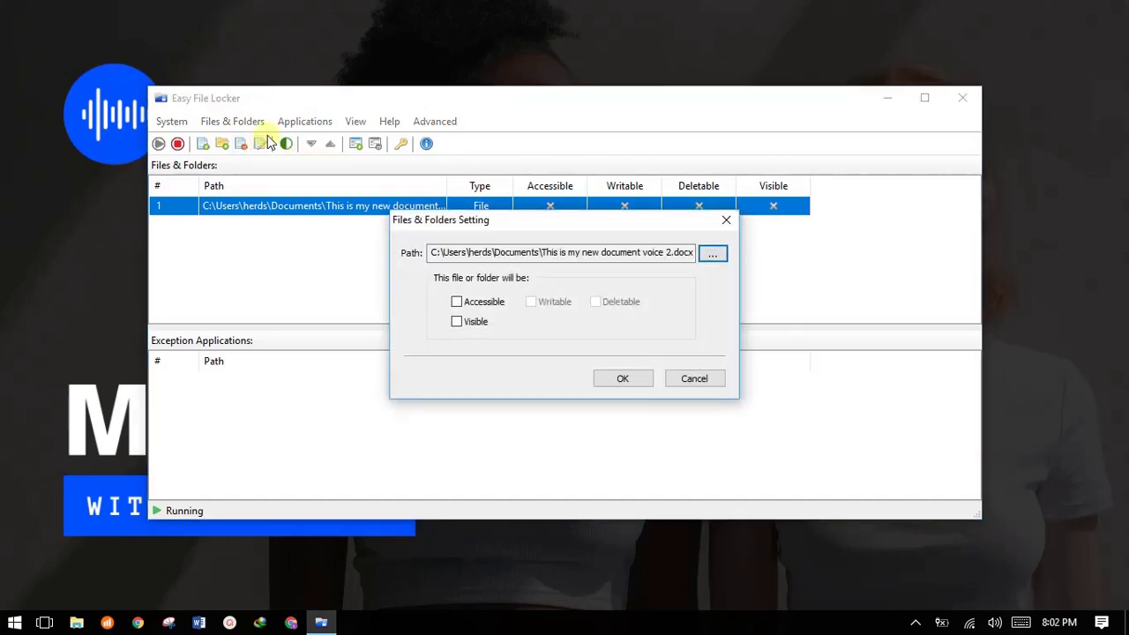
{"action": "left_click", "coordinate": [456, 321]}
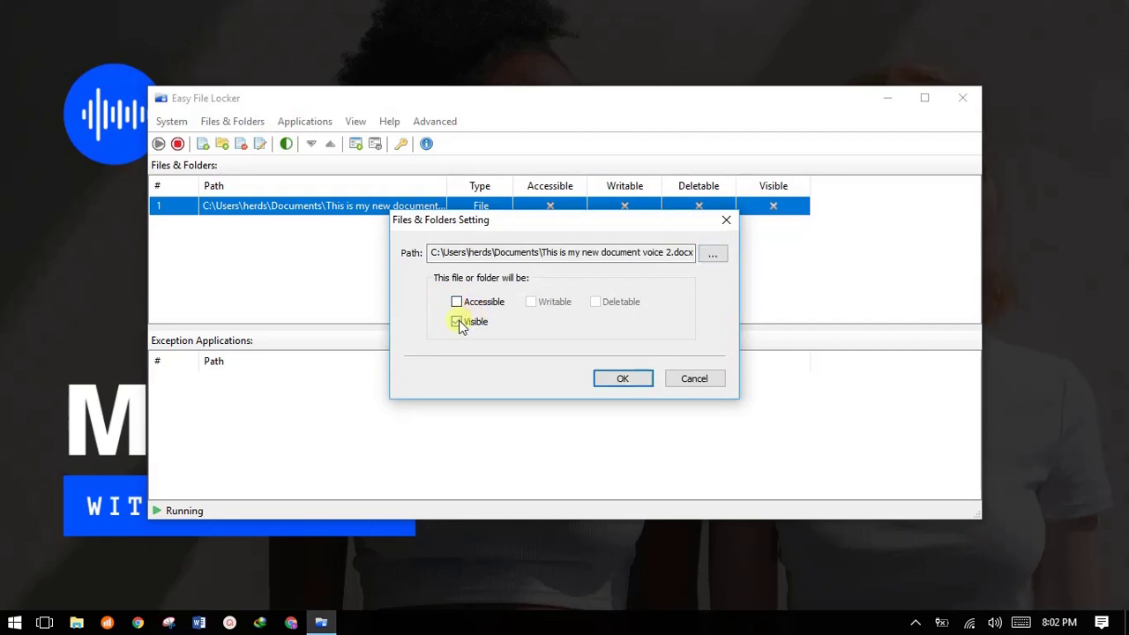
{"action": "left_click", "coordinate": [457, 302]}
{"action": "left_click", "coordinate": [622, 378]}
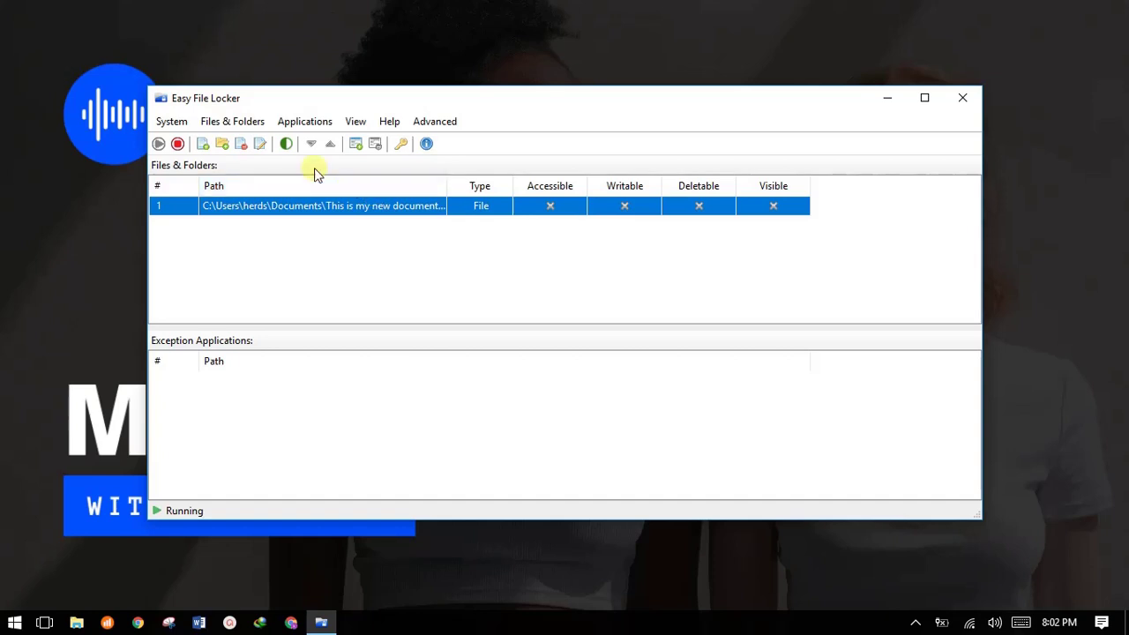
Set the document rule to Visible only, save it, and minimise Easy File Locker.
{"action": "left_click", "coordinate": [261, 146]}
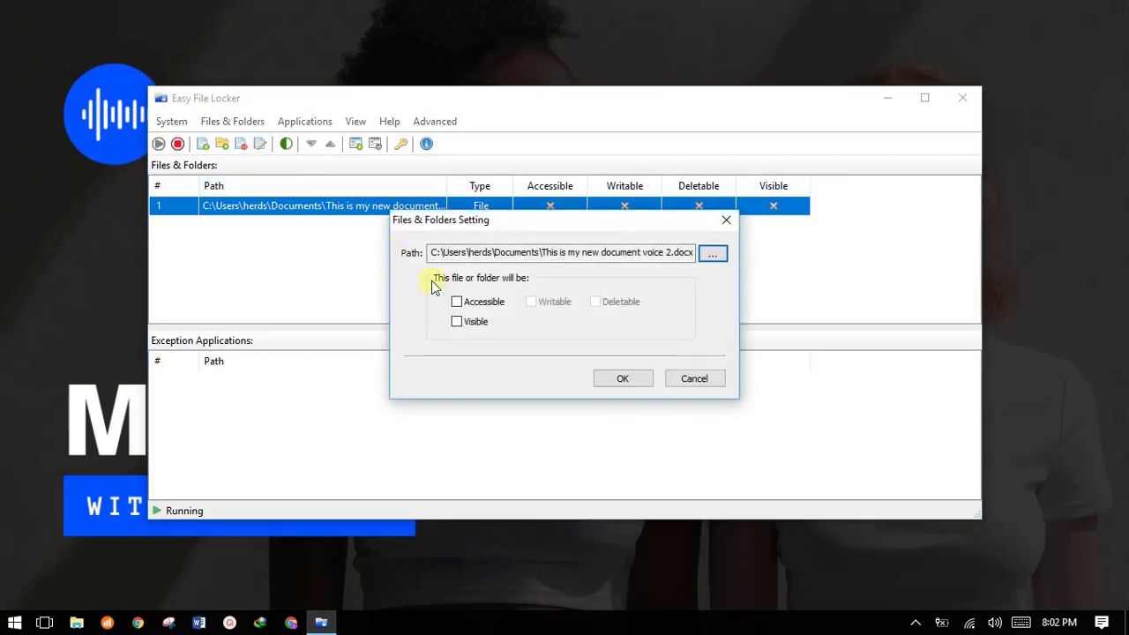
{"action": "left_click", "coordinate": [461, 321]}
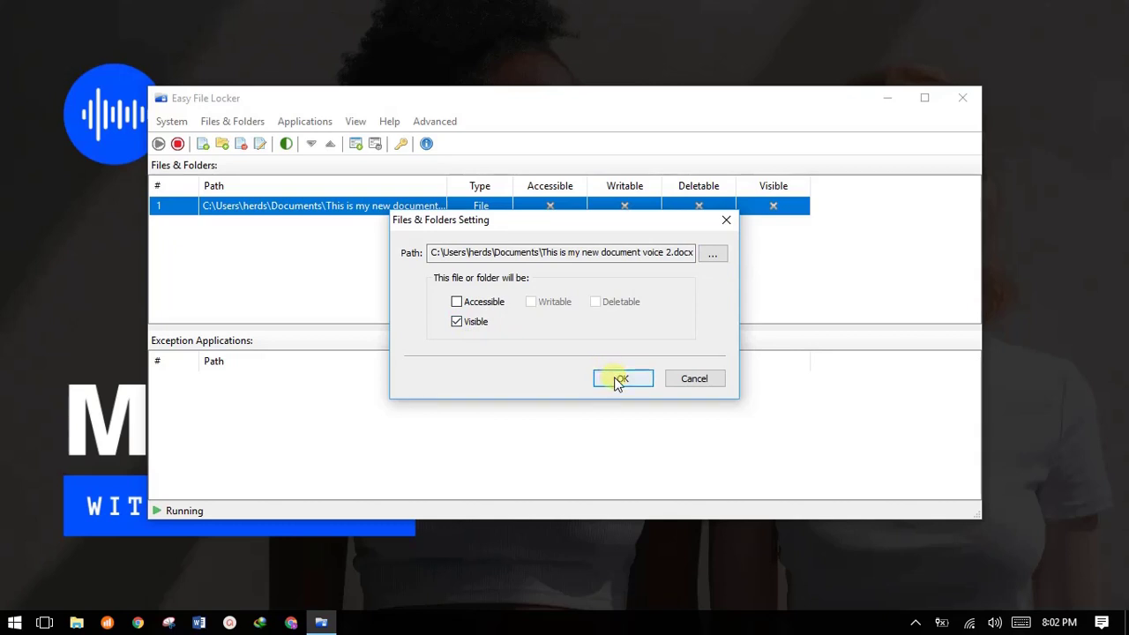
{"action": "left_click", "coordinate": [619, 378]}
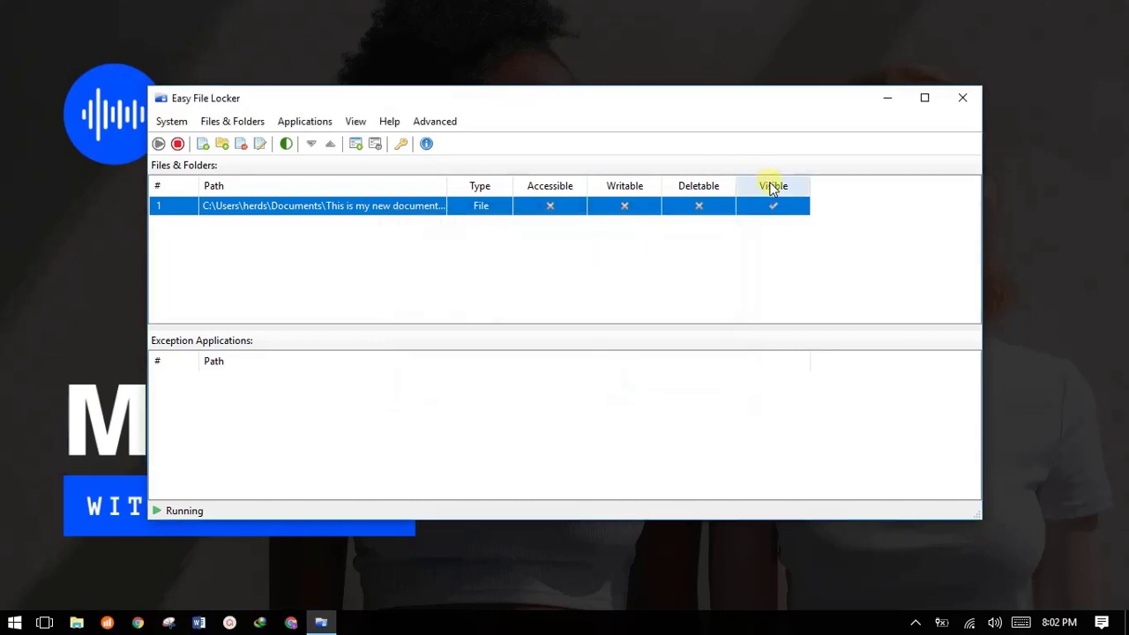
{"action": "left_click", "coordinate": [777, 254]}
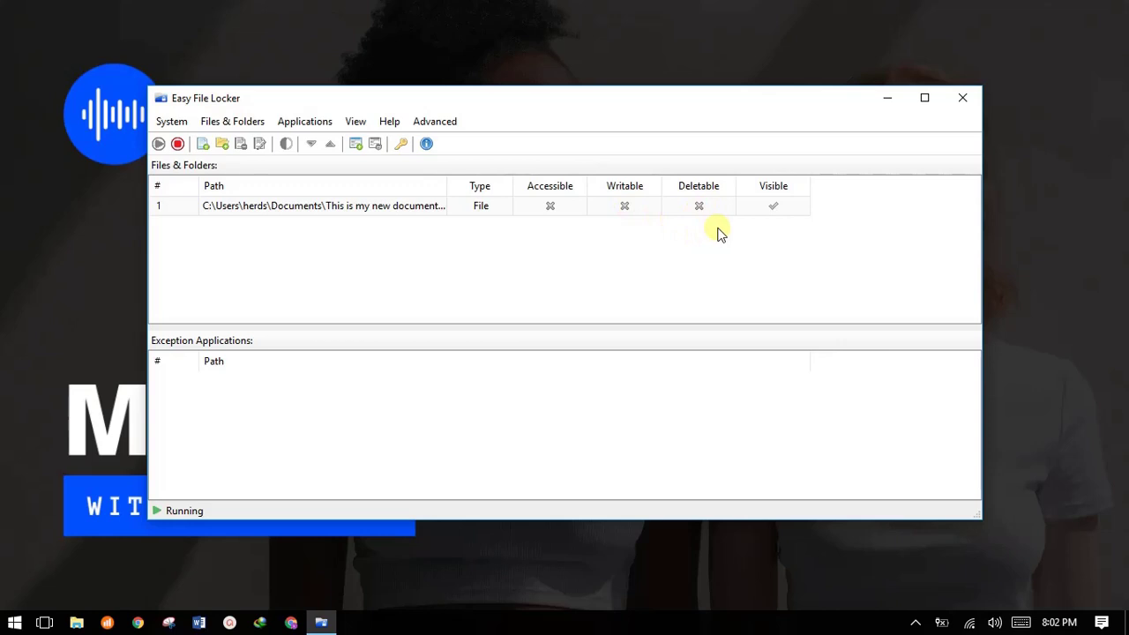
{"action": "left_click", "coordinate": [887, 95]}
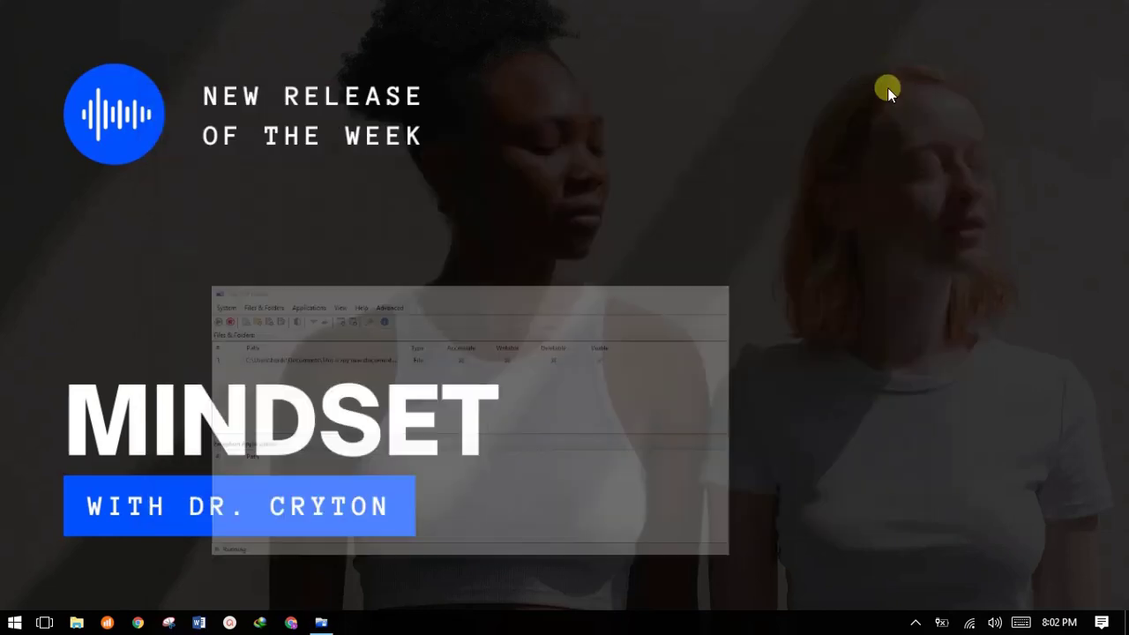
Open the Word document from Documents, dismiss the access-privileges error, and close Word.
{"action": "left_click", "coordinate": [78, 623]}
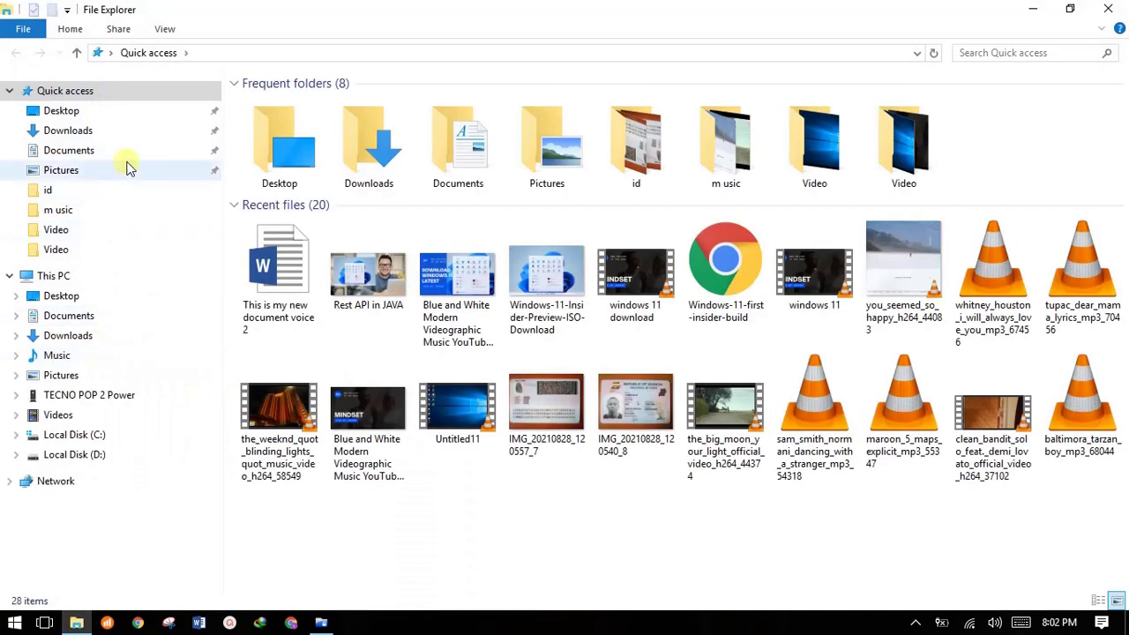
{"action": "left_click", "coordinate": [126, 151]}
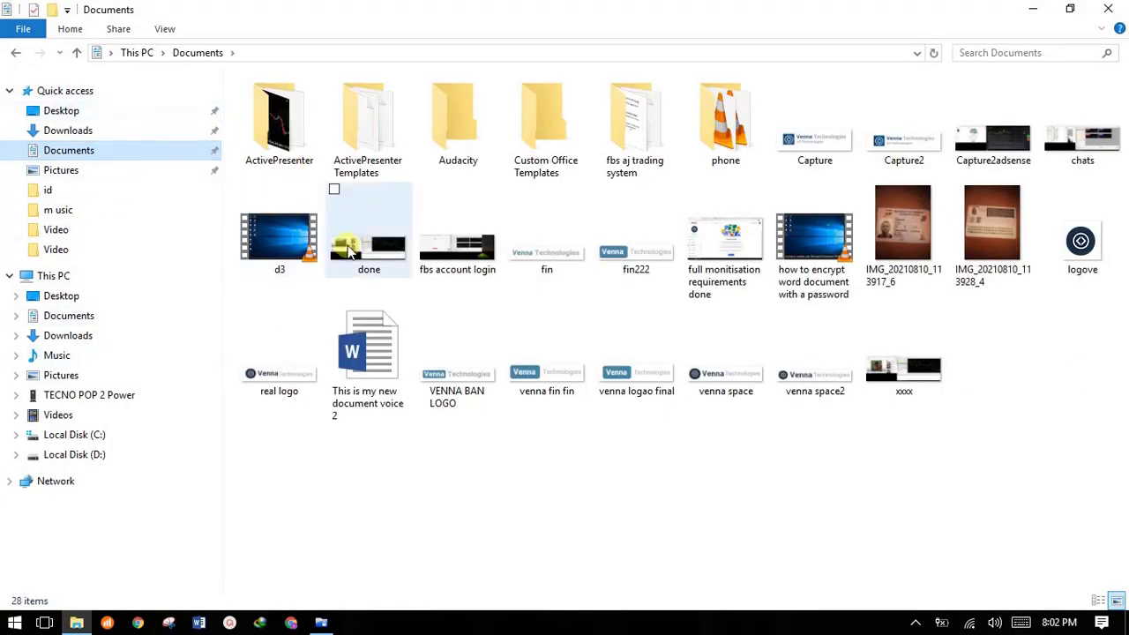
{"action": "double_click", "coordinate": [364, 383]}
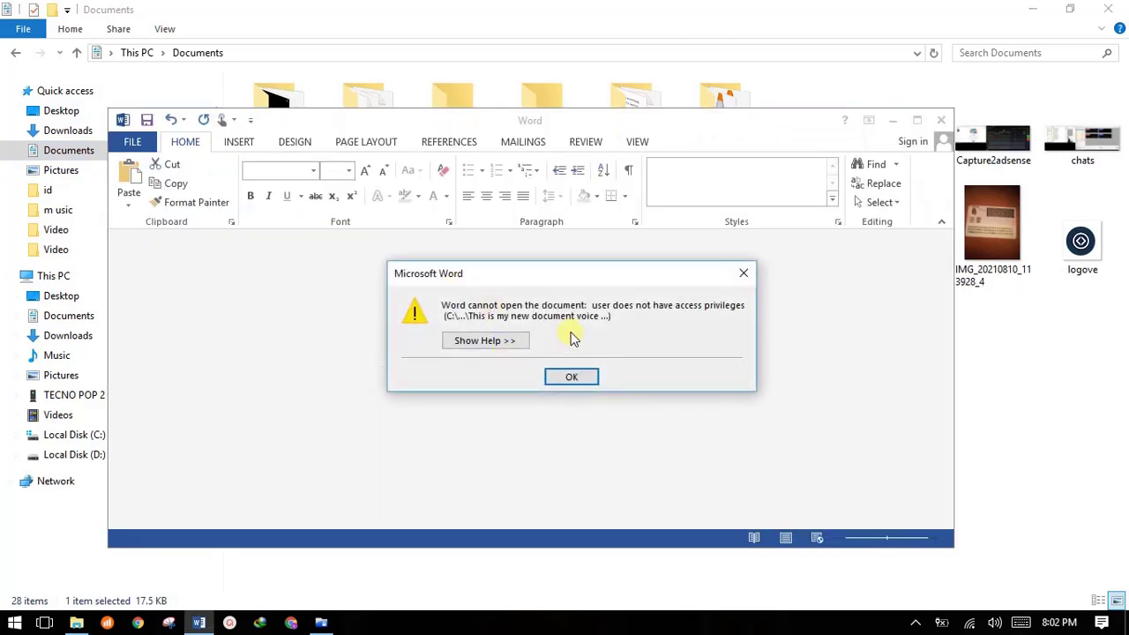
{"action": "left_click", "coordinate": [572, 377]}
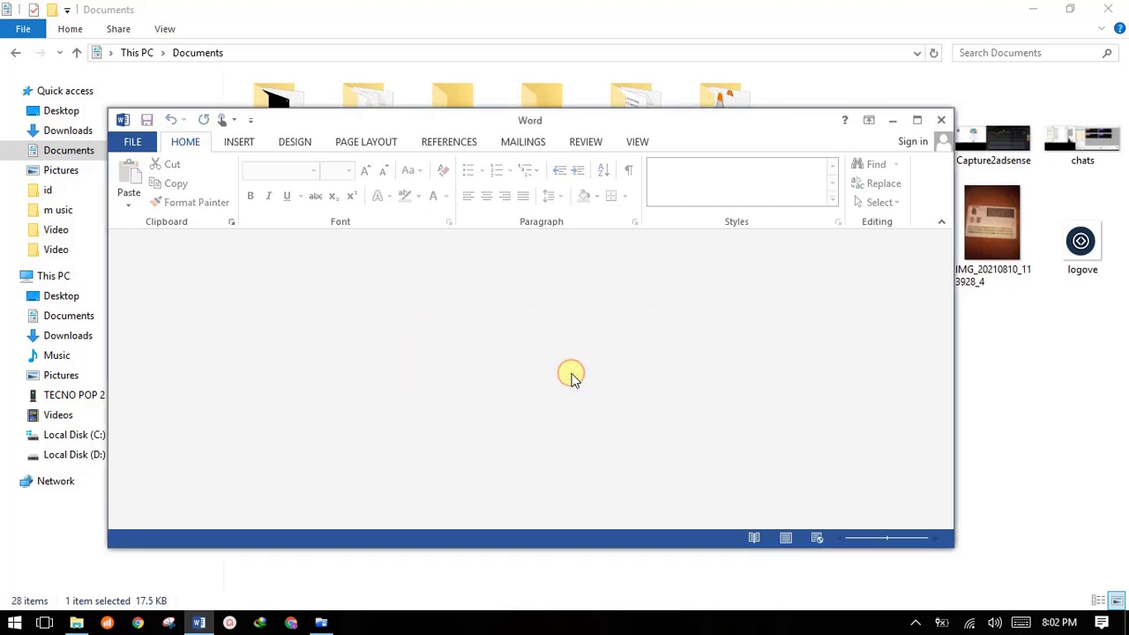
{"action": "left_click", "coordinate": [942, 121]}
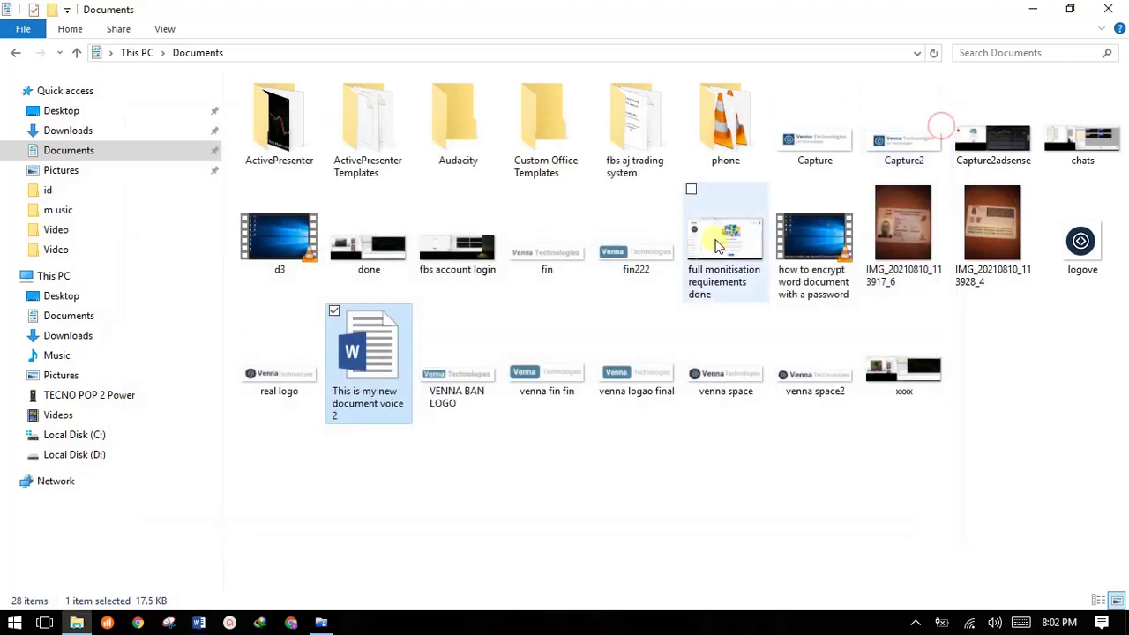
Re-allow Accessible, Writable and Deletable on the document's rule, save, and minimise the locker.
{"action": "left_click", "coordinate": [321, 622]}
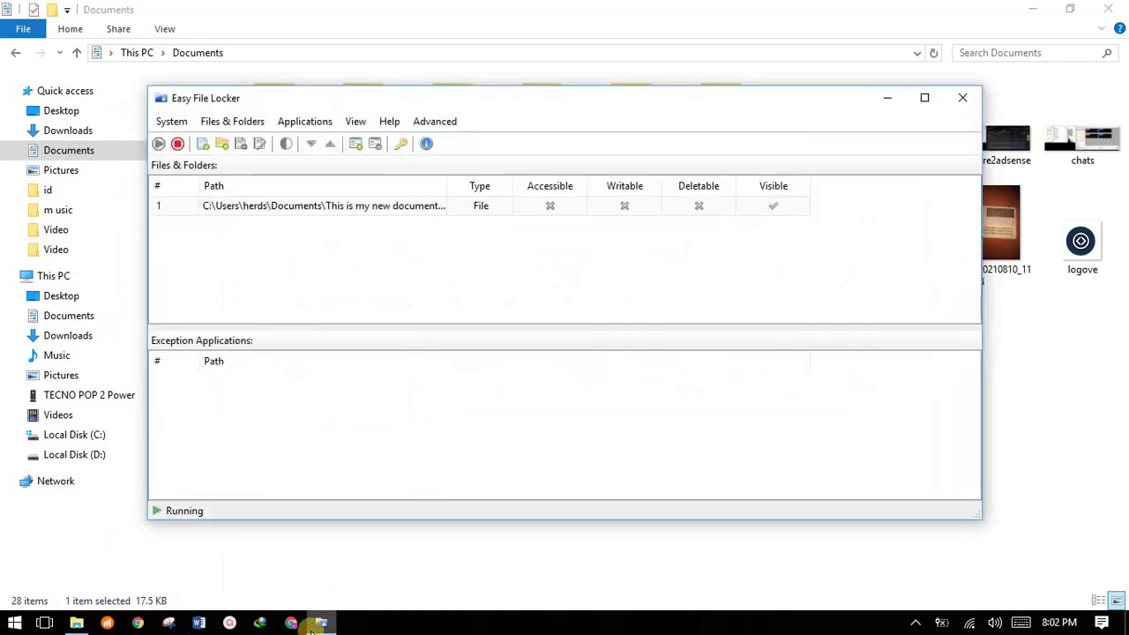
{"action": "left_click", "coordinate": [418, 210]}
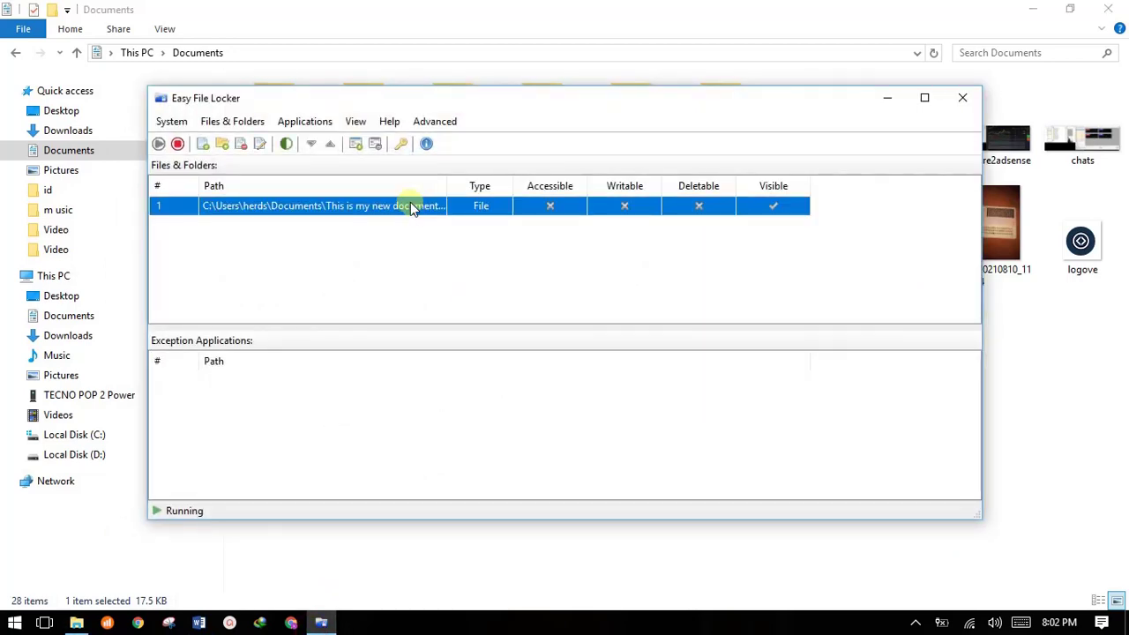
{"action": "left_click", "coordinate": [261, 143]}
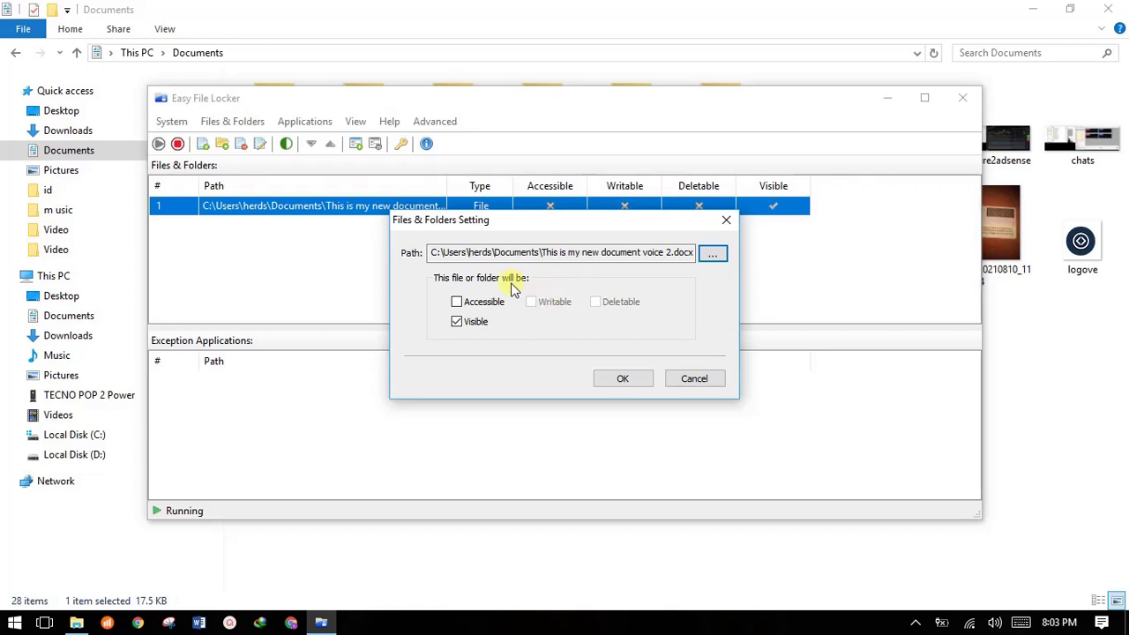
{"action": "left_click", "coordinate": [492, 303]}
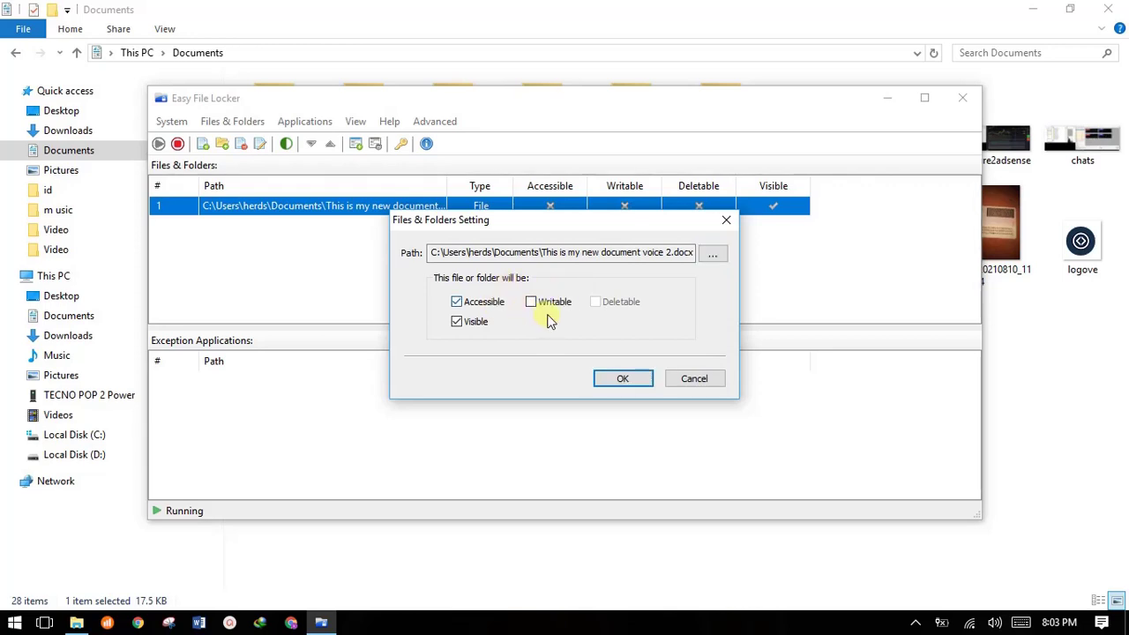
{"action": "left_click", "coordinate": [551, 304]}
{"action": "left_click", "coordinate": [613, 304]}
{"action": "left_click", "coordinate": [623, 379]}
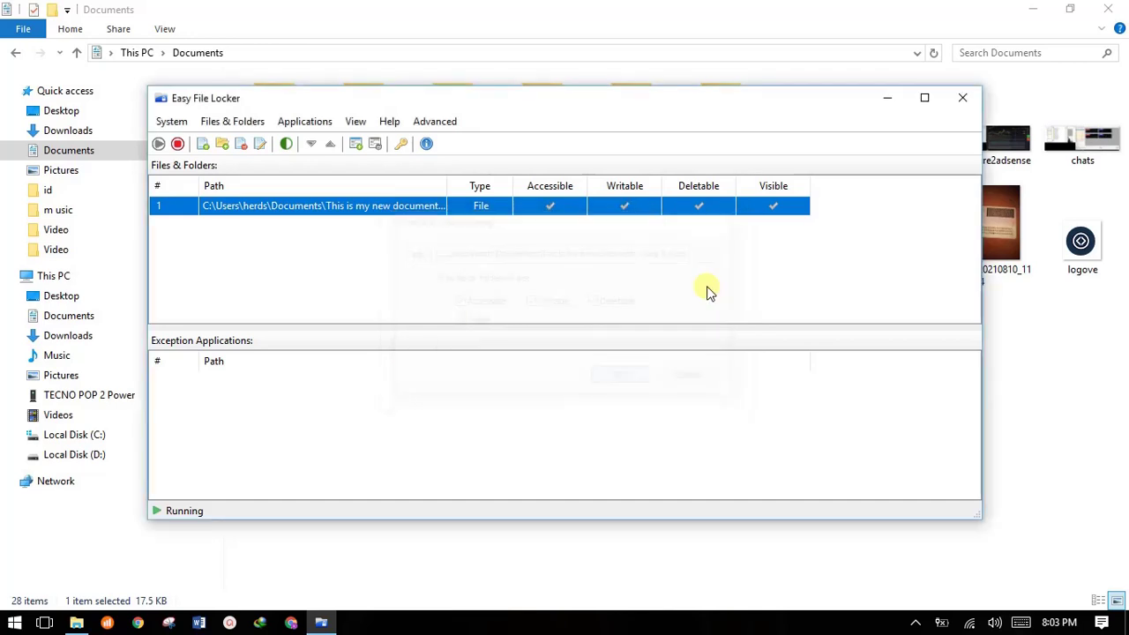
{"action": "left_click", "coordinate": [888, 98]}
Open the document, enter a password, then close the incorrect-password error and Word.
{"action": "double_click", "coordinate": [388, 381]}
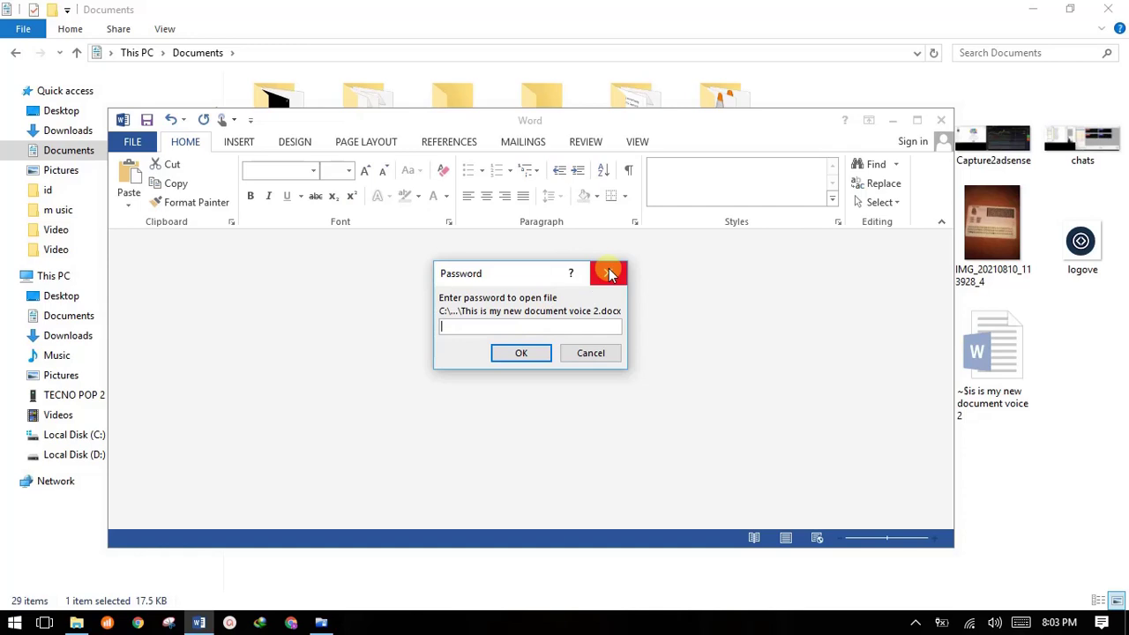
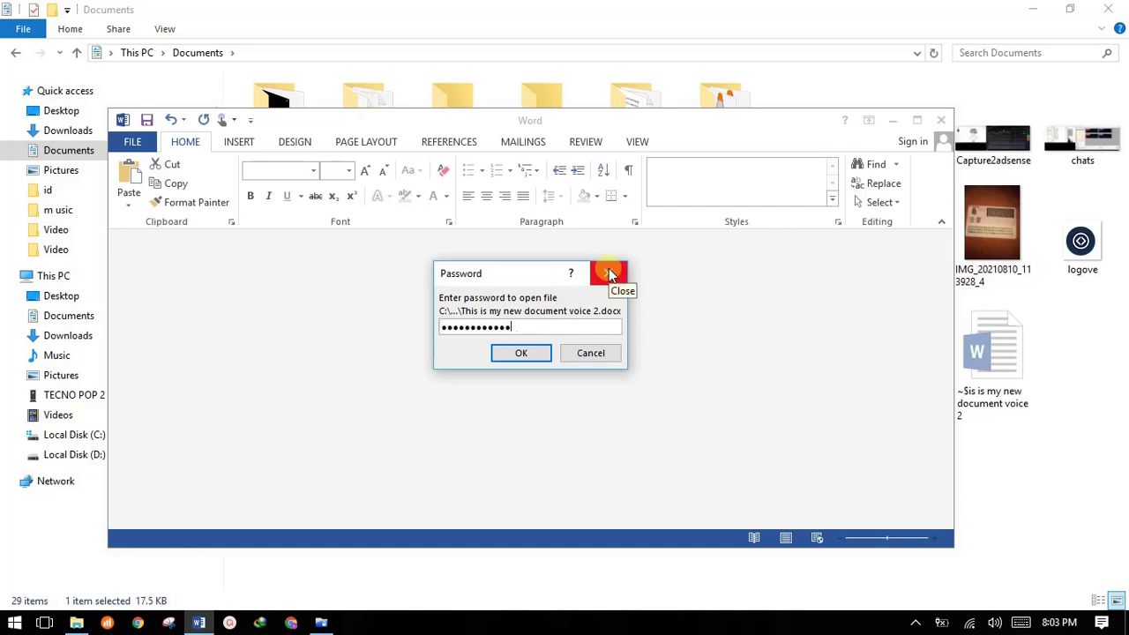
{"action": "key", "text": "Return"}
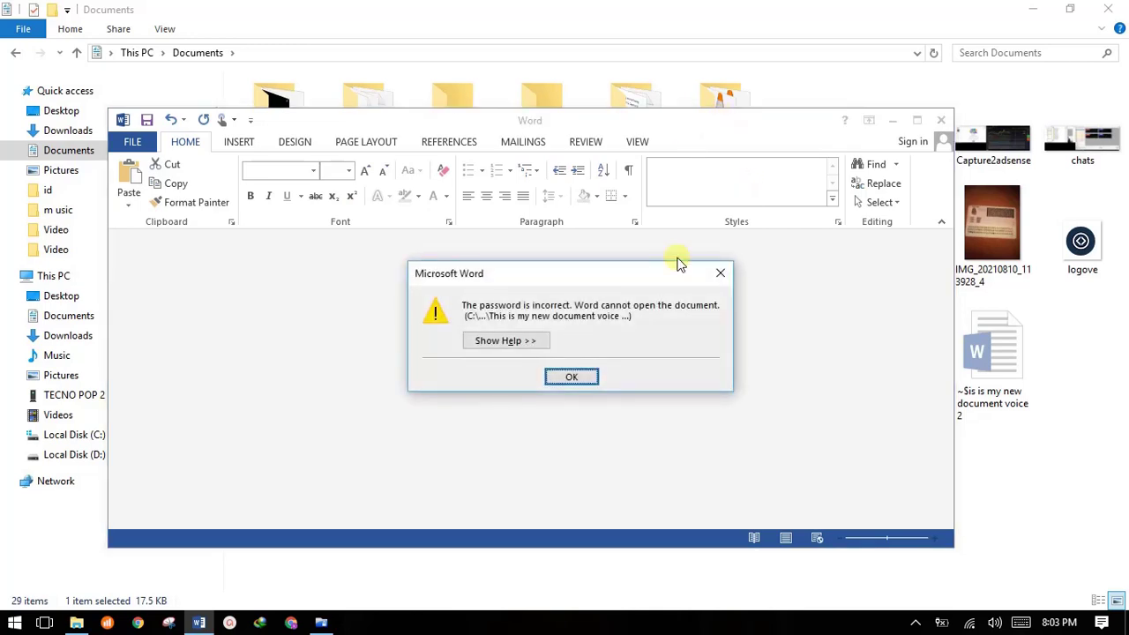
{"action": "left_click", "coordinate": [720, 273]}
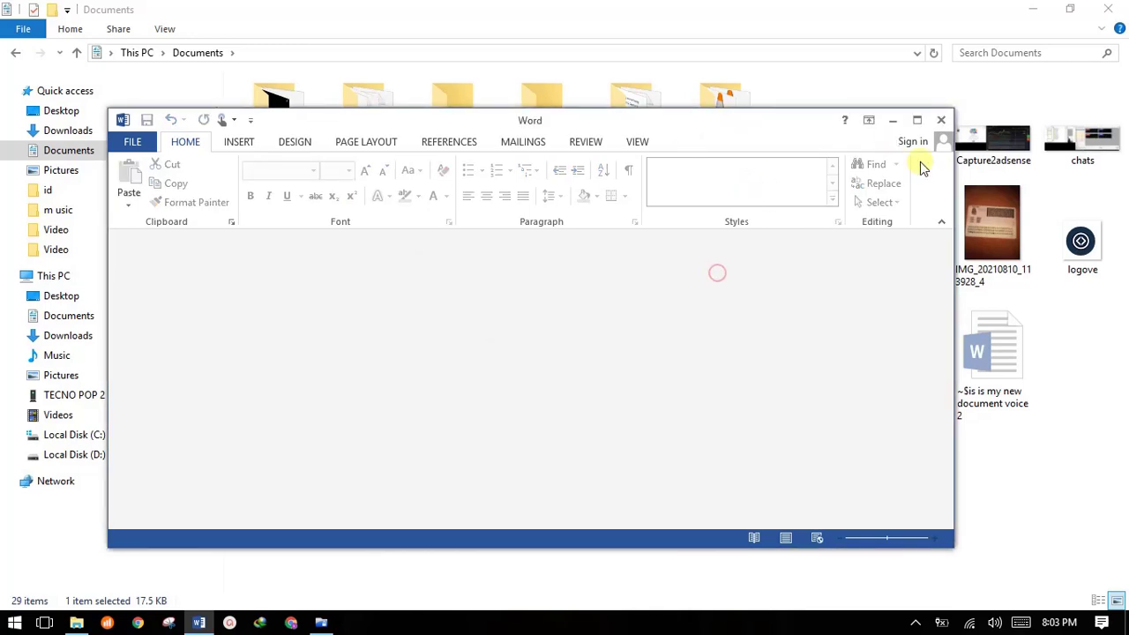
{"action": "left_click", "coordinate": [941, 121]}
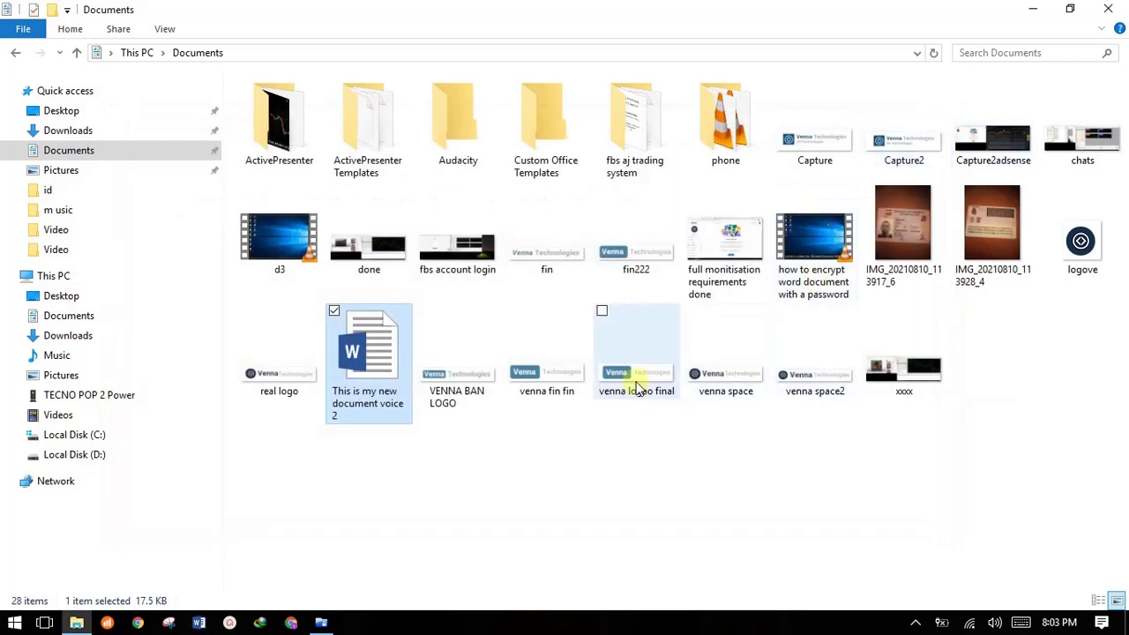
Create a blank 'New Microsoft Word Document' in Documents and return to Easy File Locker.
{"action": "right_click", "coordinate": [564, 502]}
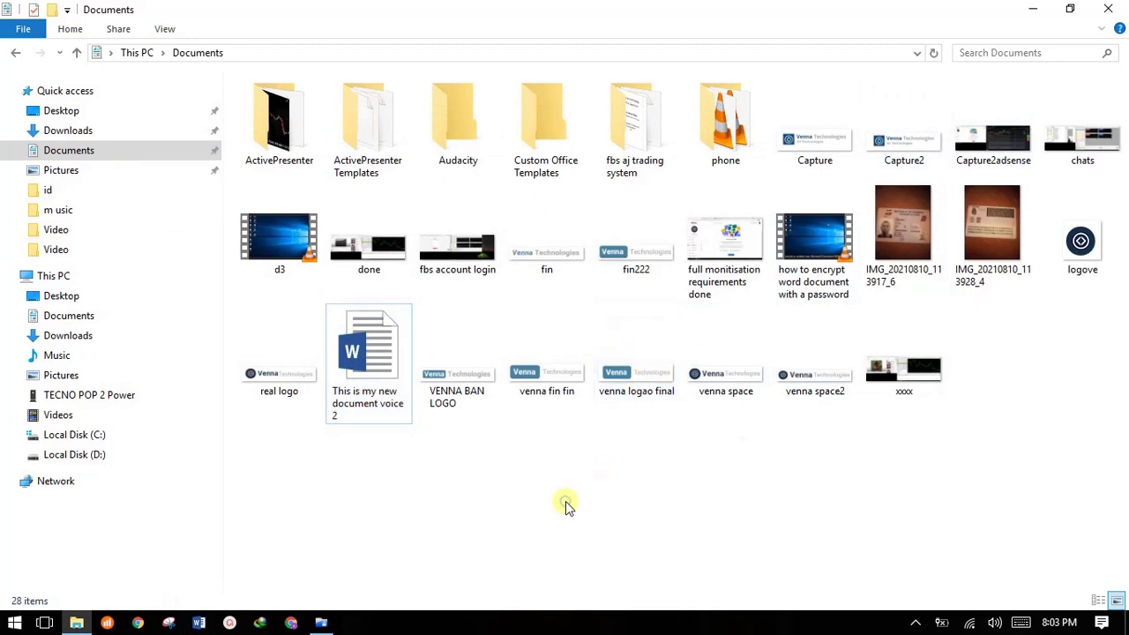
{"action": "mouse_move", "coordinate": [518, 470]}
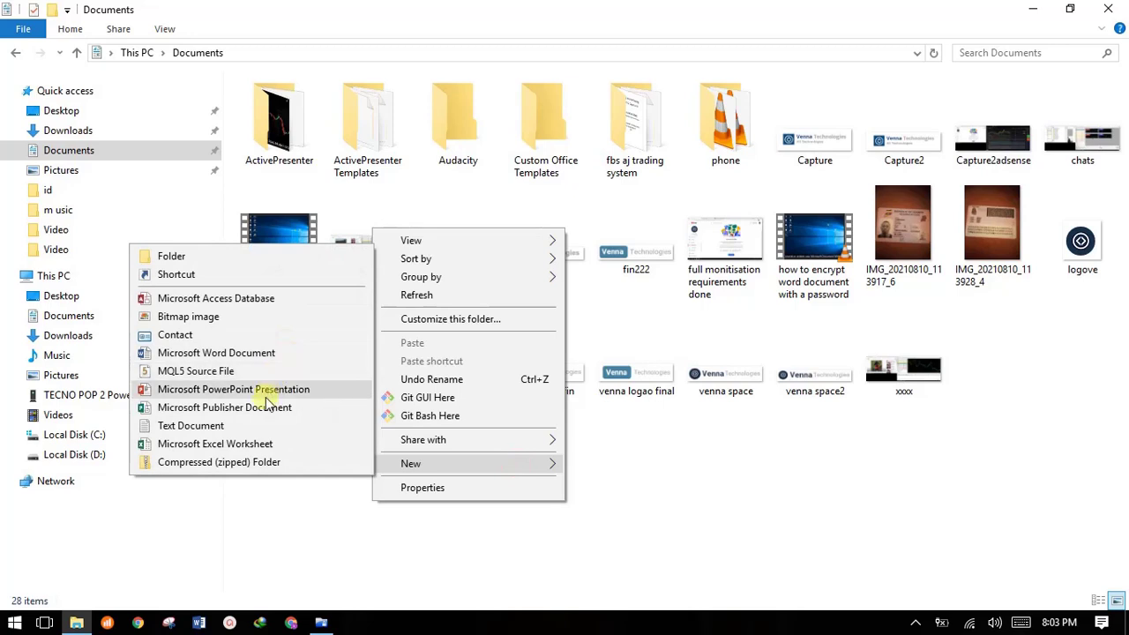
{"action": "left_click", "coordinate": [276, 352]}
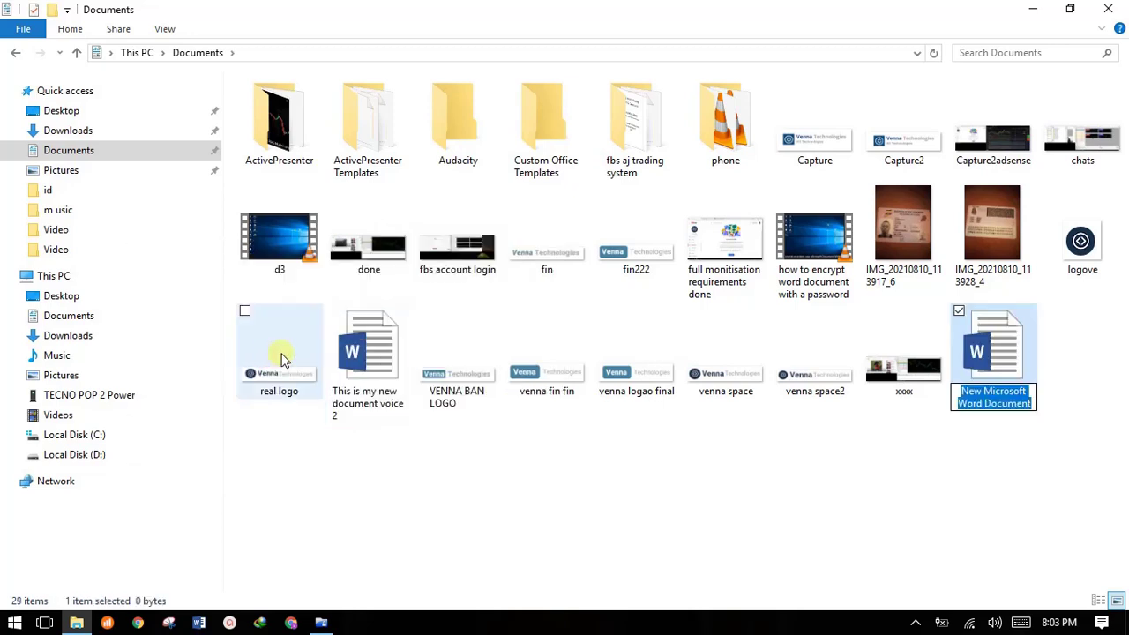
{"action": "left_click", "coordinate": [607, 472]}
{"action": "left_click", "coordinate": [320, 624]}
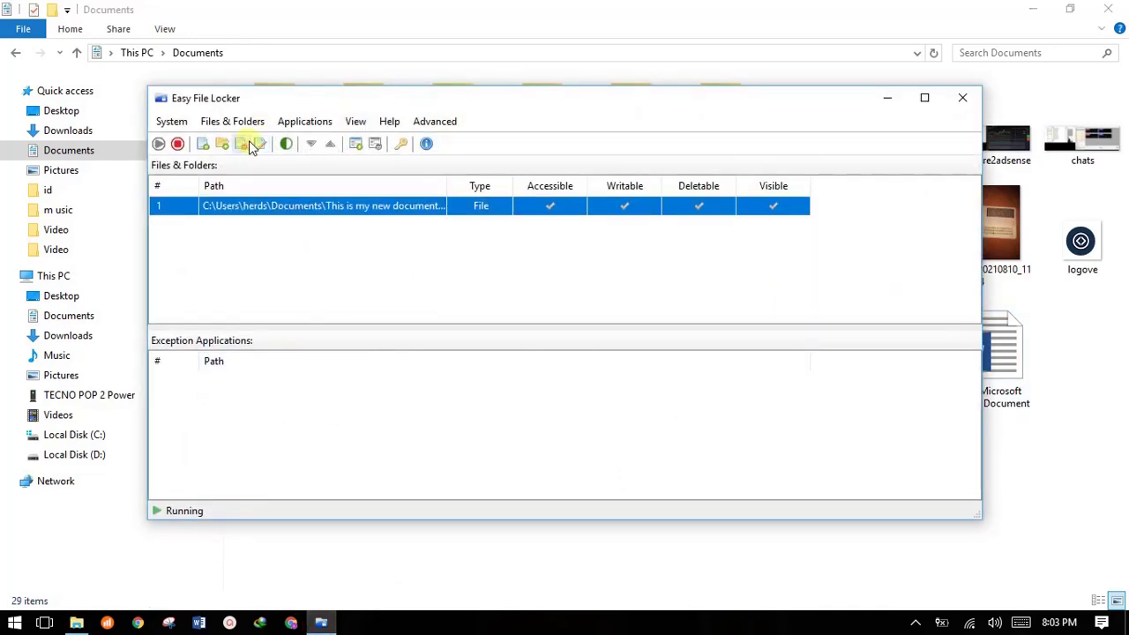
Remove the old document's rule and add a file rule for New Microsoft Word Document.docx.
{"action": "left_click", "coordinate": [241, 145]}
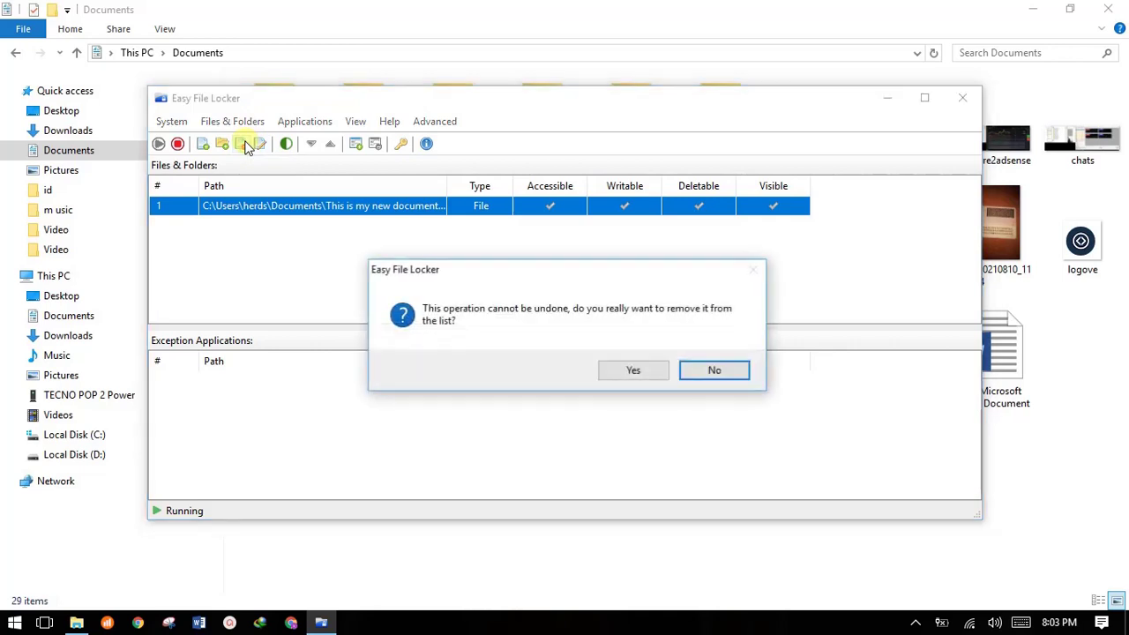
{"action": "left_click", "coordinate": [610, 371]}
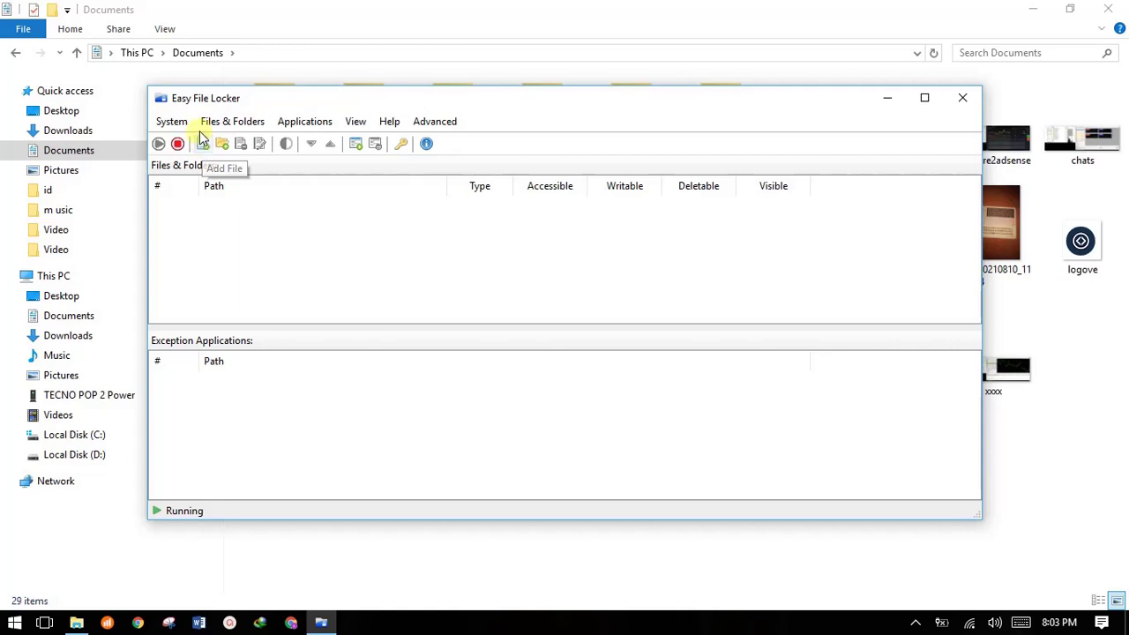
{"action": "left_click", "coordinate": [203, 146]}
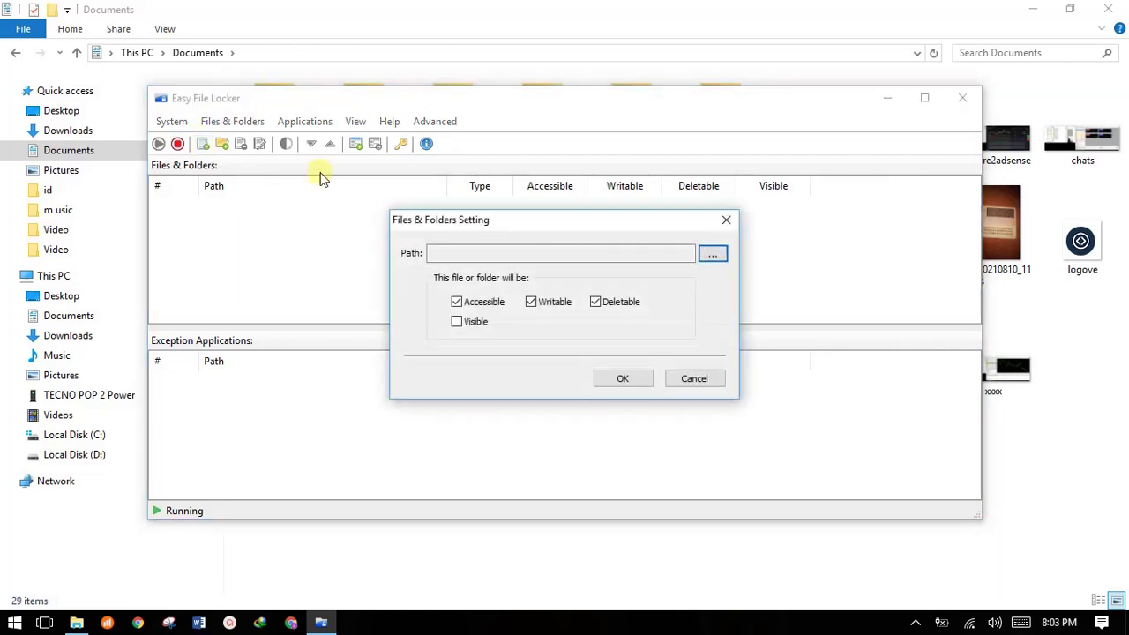
{"action": "left_click", "coordinate": [712, 256]}
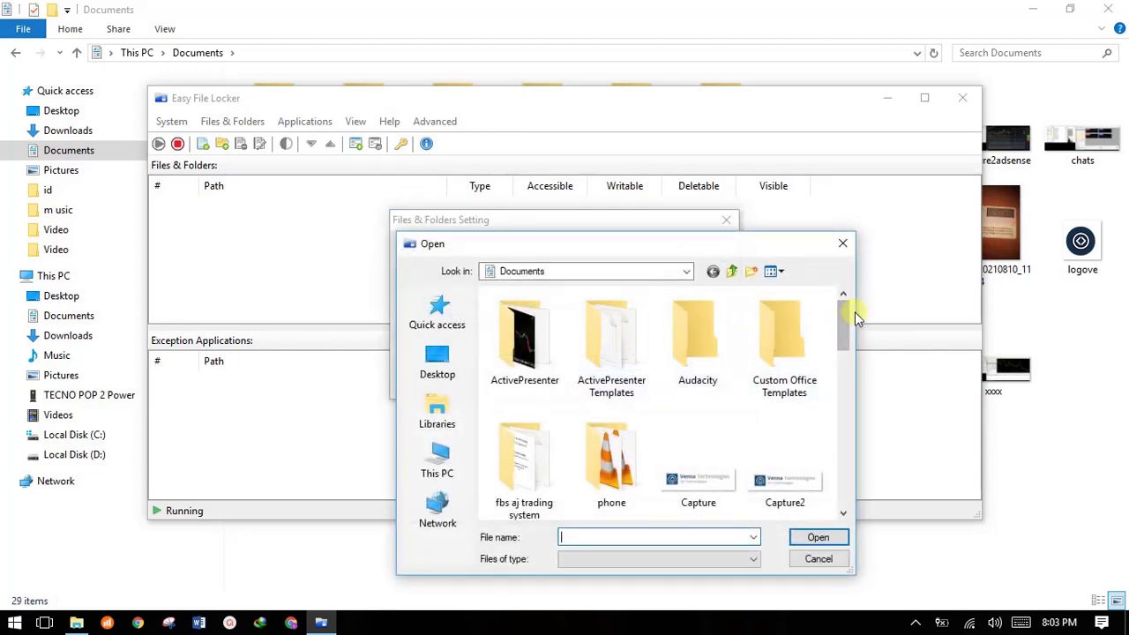
{"action": "left_click_drag", "start_coordinate": [854, 313], "coordinate": [857, 444]}
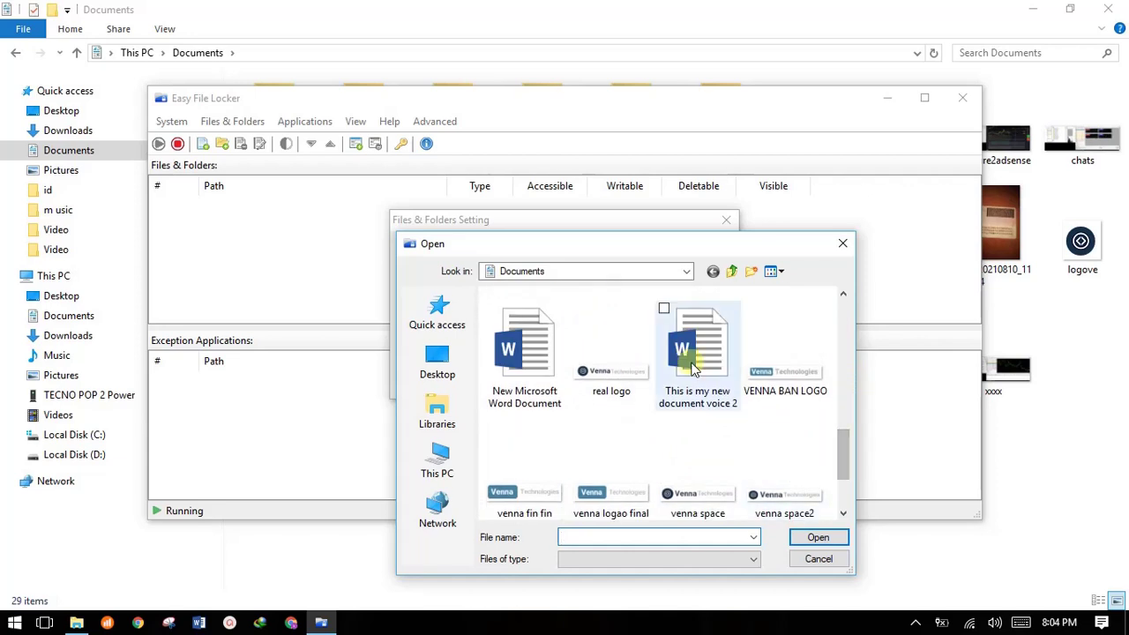
{"action": "left_click", "coordinate": [526, 352]}
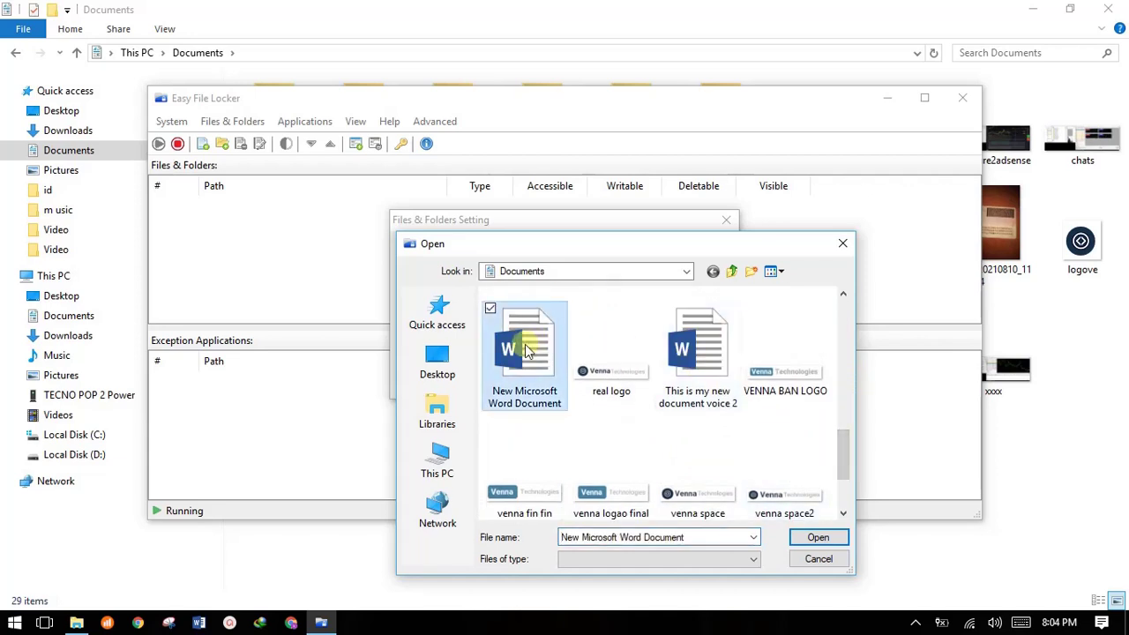
{"action": "left_click", "coordinate": [825, 542]}
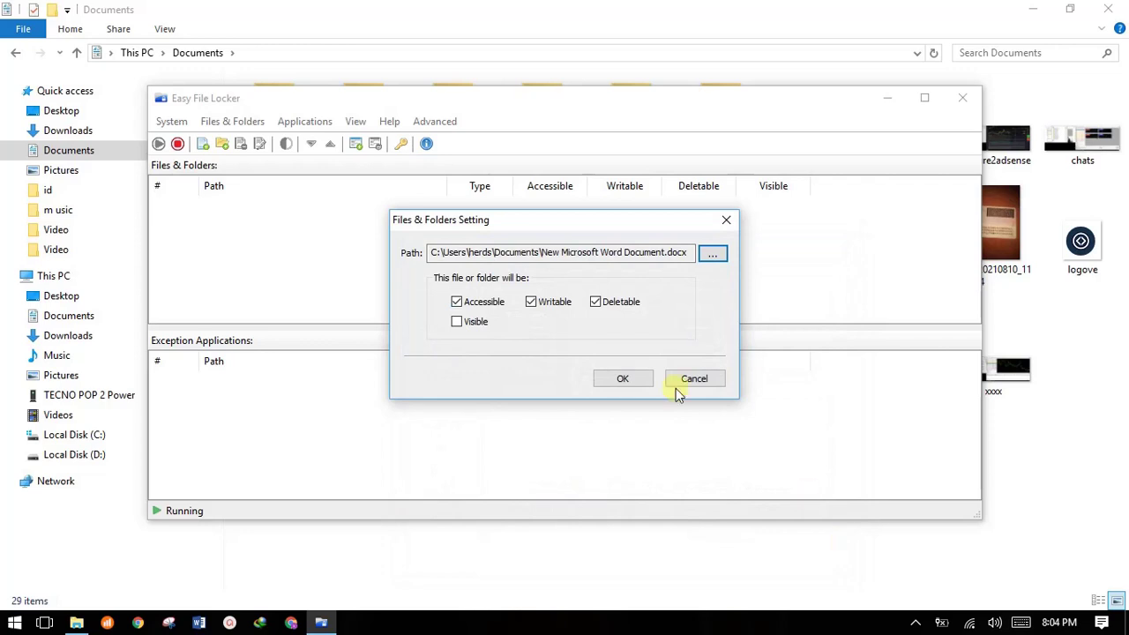
Make the rule visible but inaccessible, unwritable and undeletable, then save it.
{"action": "left_click", "coordinate": [457, 301]}
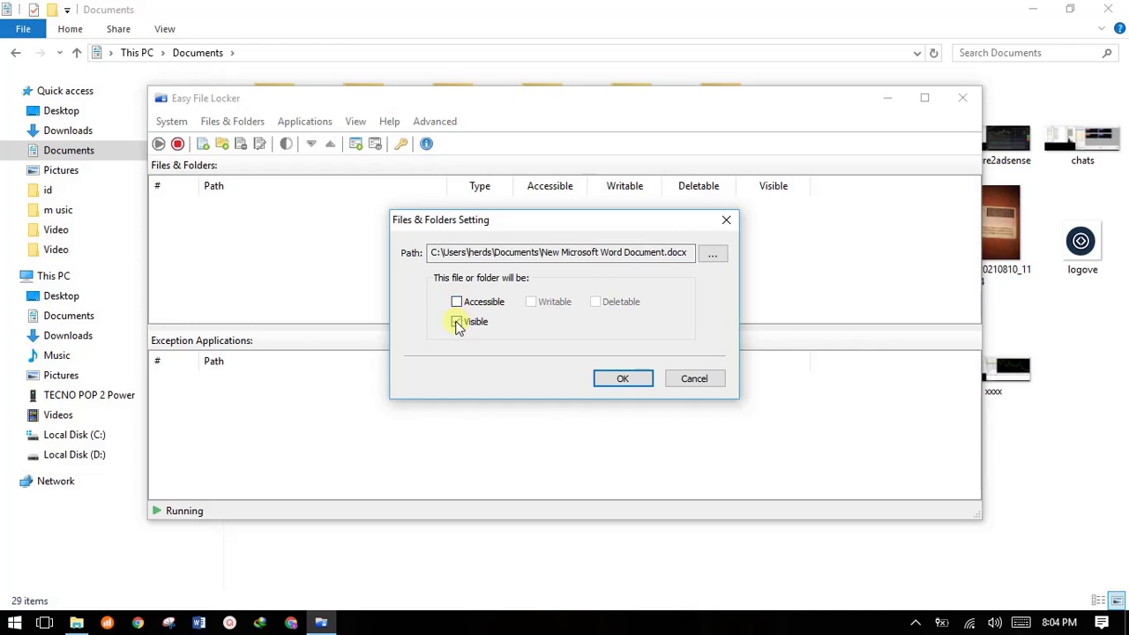
{"action": "left_click", "coordinate": [457, 323]}
{"action": "left_click", "coordinate": [473, 309]}
{"action": "left_click", "coordinate": [473, 309]}
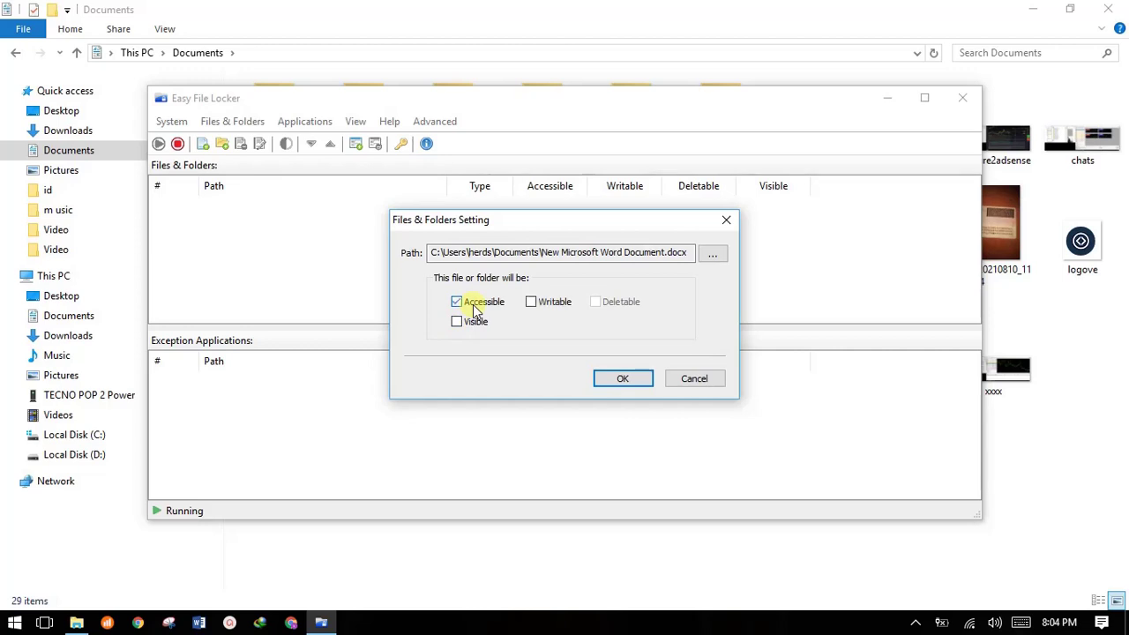
{"action": "left_click", "coordinate": [457, 321]}
{"action": "left_click", "coordinate": [458, 302]}
{"action": "left_click", "coordinate": [601, 378]}
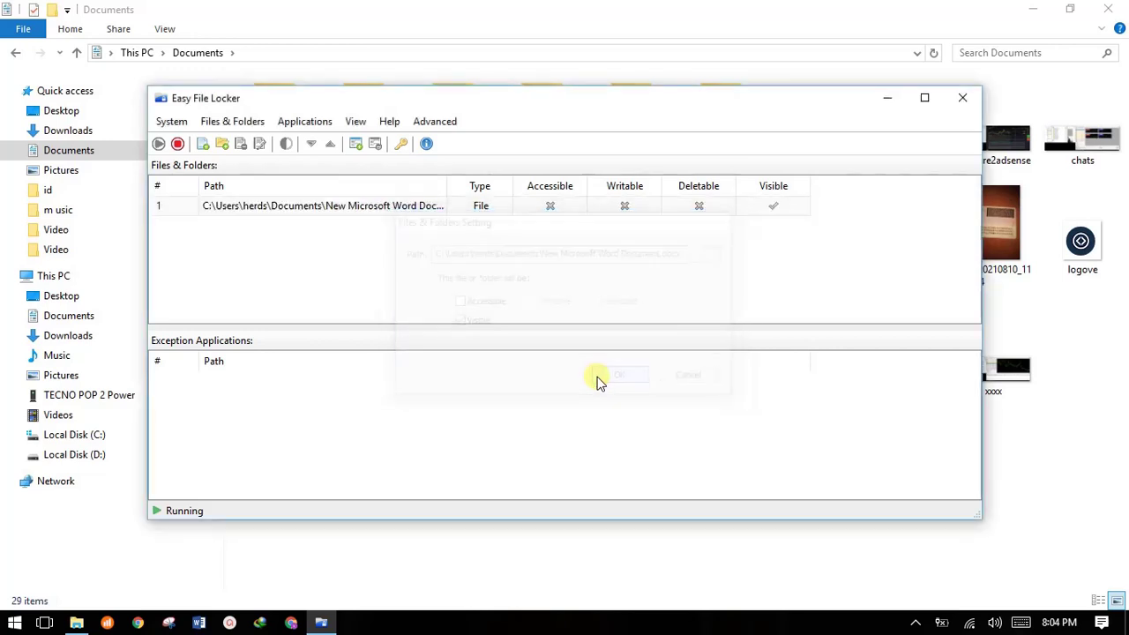
{"action": "left_click", "coordinate": [887, 98]}
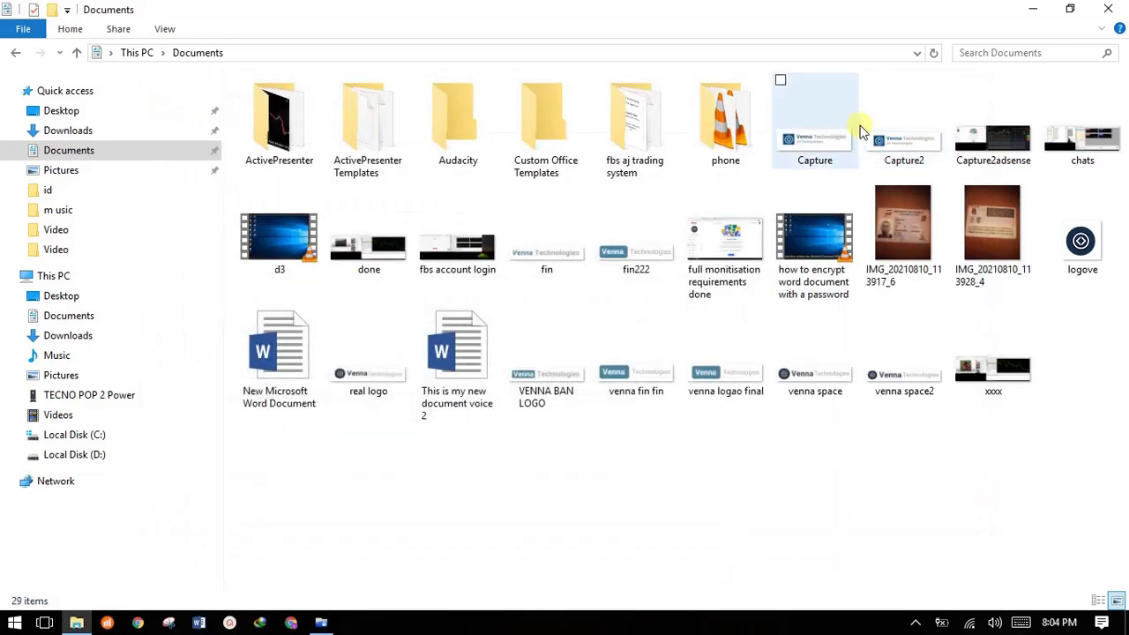
Confirm Word refuses to open the locked New Microsoft Word Document, then close Word.
{"action": "double_click", "coordinate": [273, 376]}
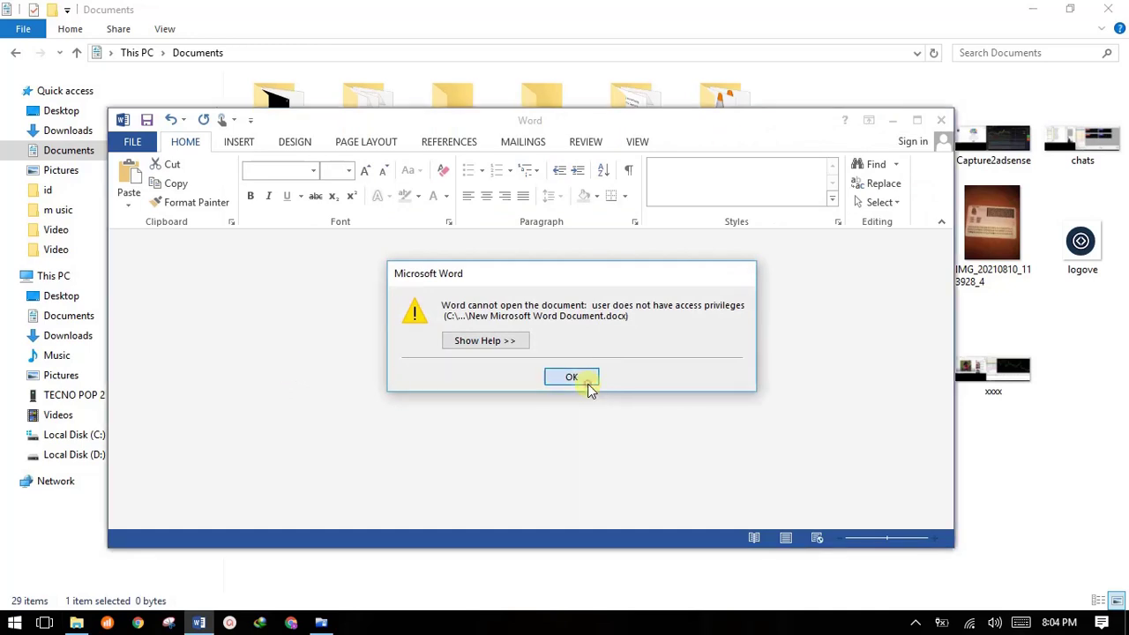
{"action": "left_click", "coordinate": [589, 388]}
{"action": "left_click", "coordinate": [940, 120]}
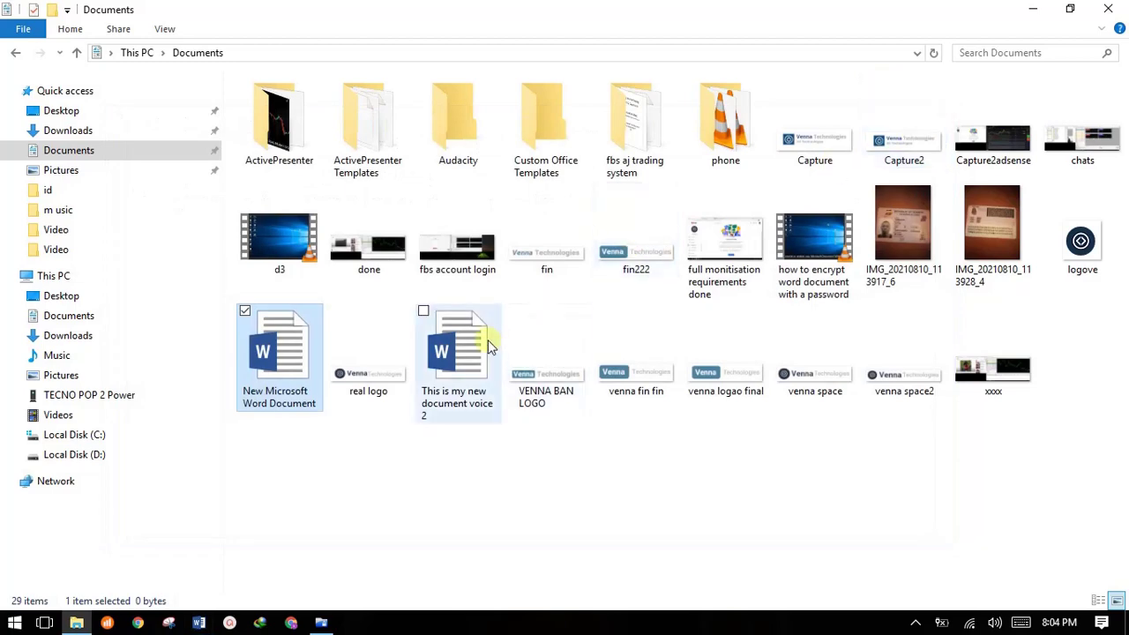
Reopen Easy File Locker and inspect the new document's rule settings without changes.
{"action": "left_click", "coordinate": [319, 625]}
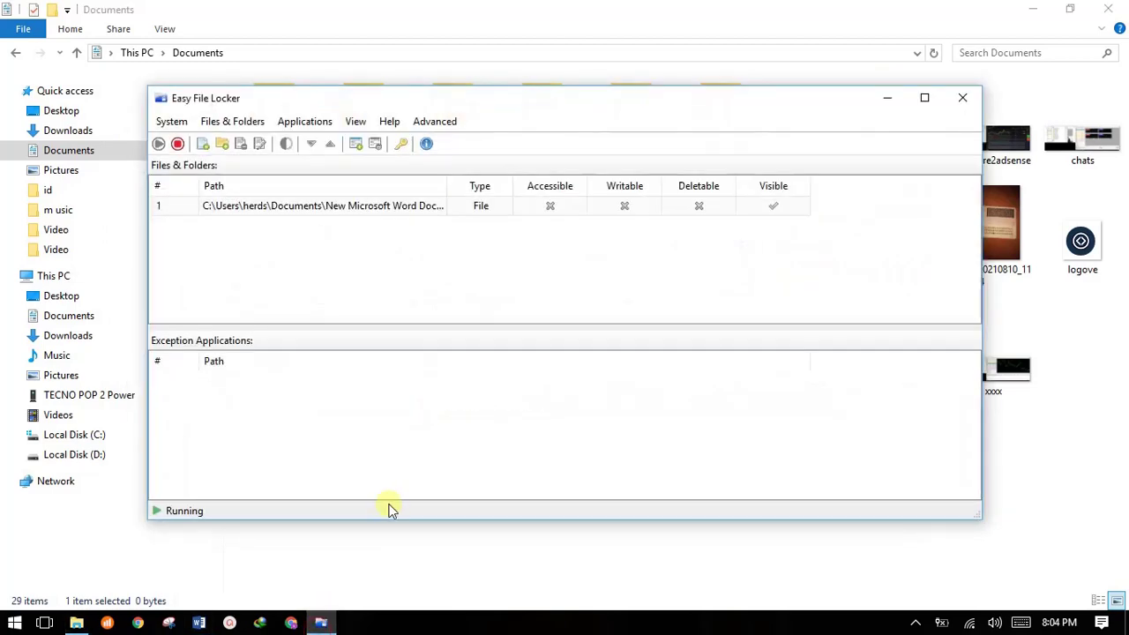
{"action": "left_click", "coordinate": [383, 205]}
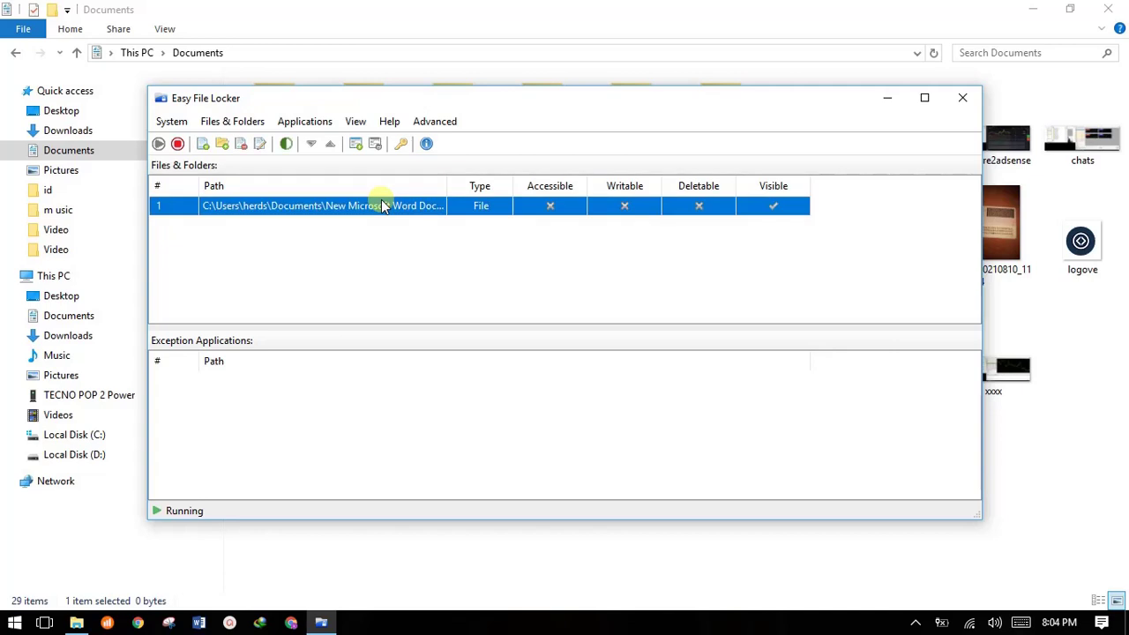
{"action": "left_click", "coordinate": [261, 145]}
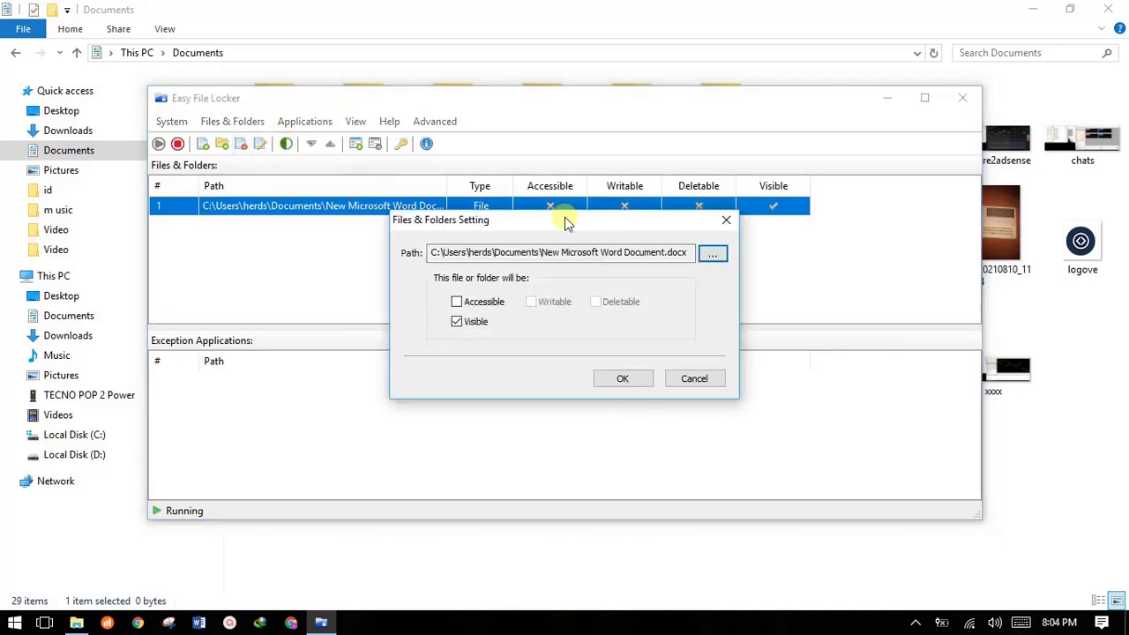
{"action": "left_click", "coordinate": [727, 222]}
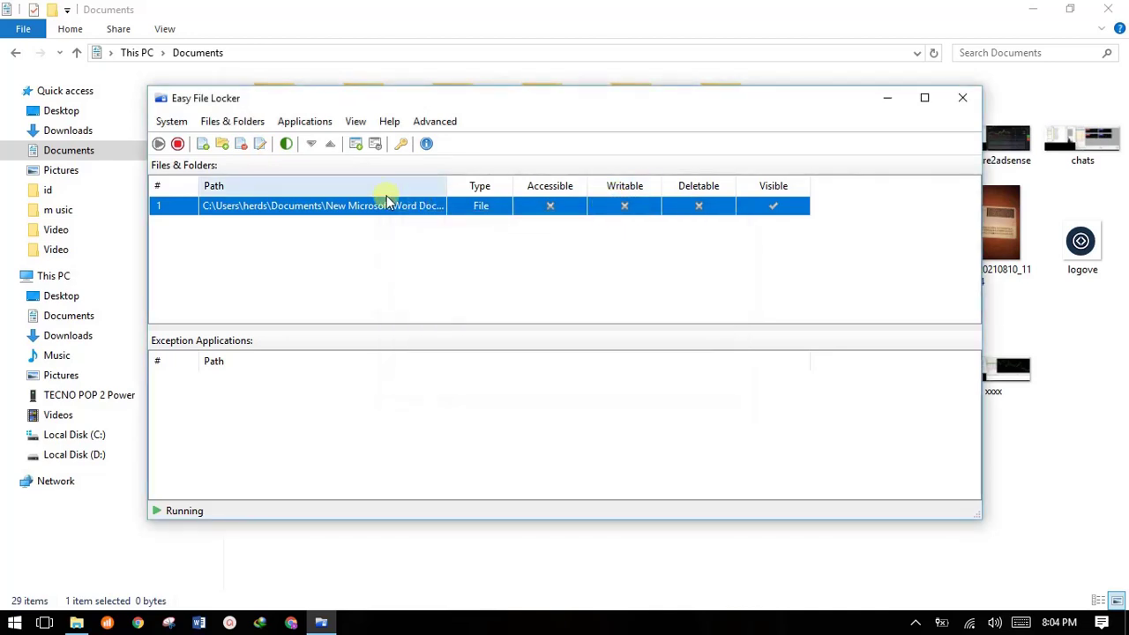
{"action": "left_click", "coordinate": [265, 148]}
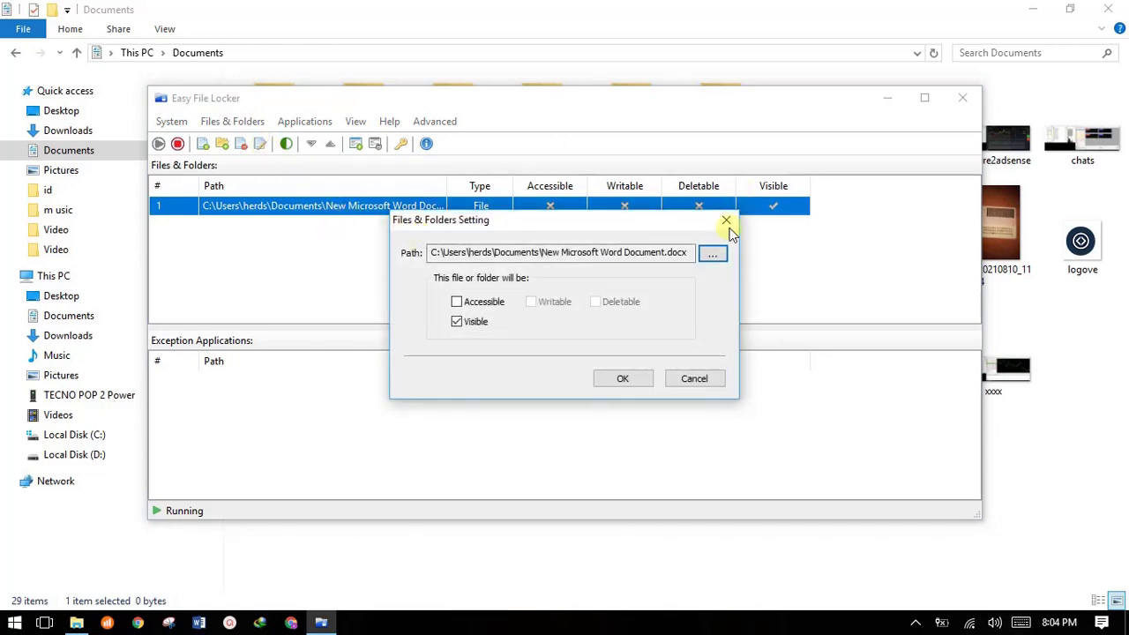
{"action": "left_click", "coordinate": [726, 220]}
{"action": "left_click", "coordinate": [615, 243]}
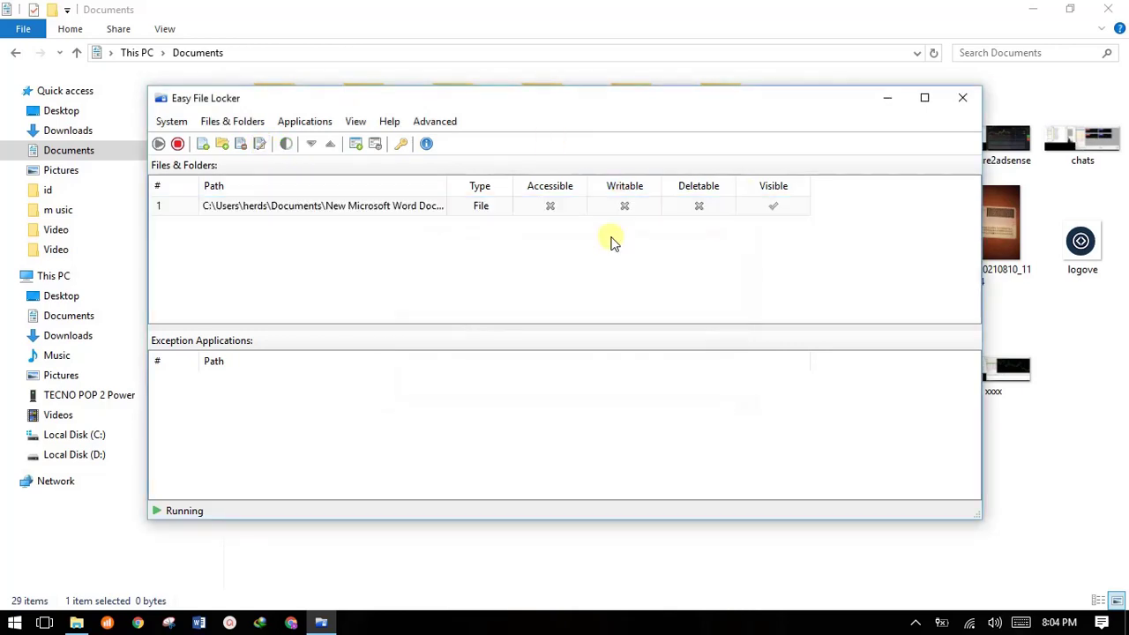
Grant the document's rule access, writing and deletion rights, keeping it visible.
{"action": "left_click", "coordinate": [568, 208]}
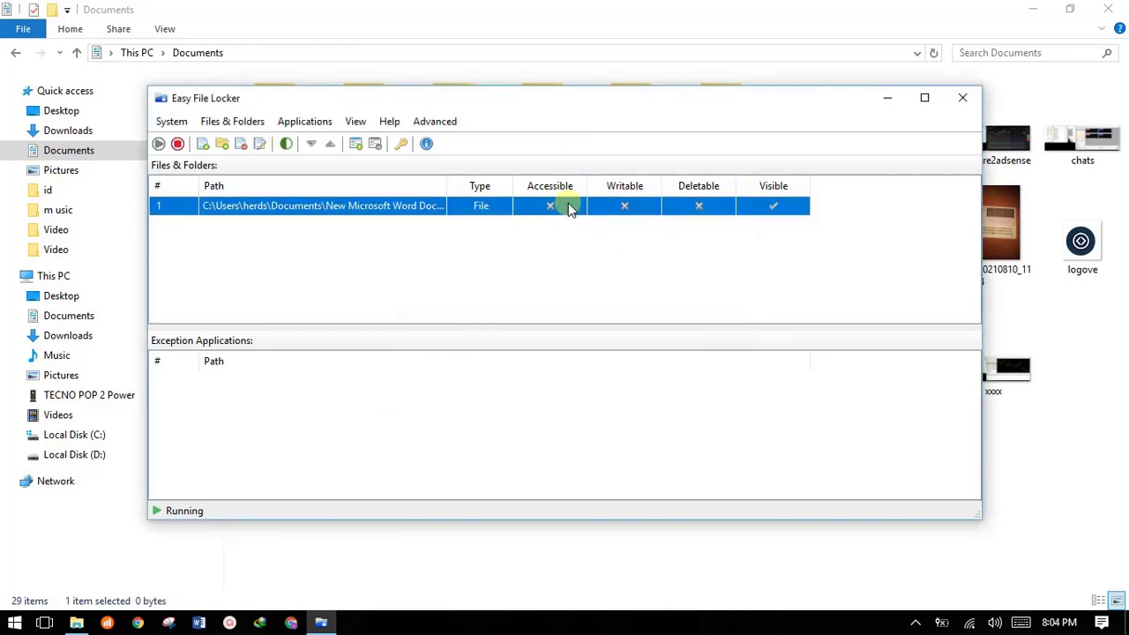
{"action": "left_click", "coordinate": [260, 143]}
{"action": "left_click", "coordinate": [474, 309]}
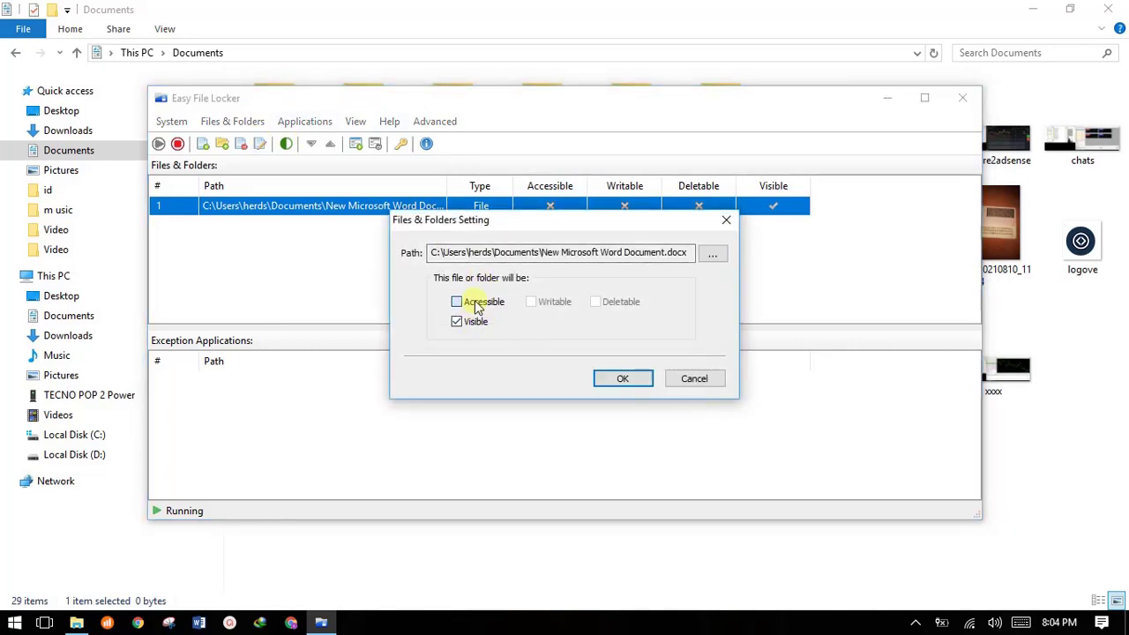
{"action": "left_click", "coordinate": [553, 304]}
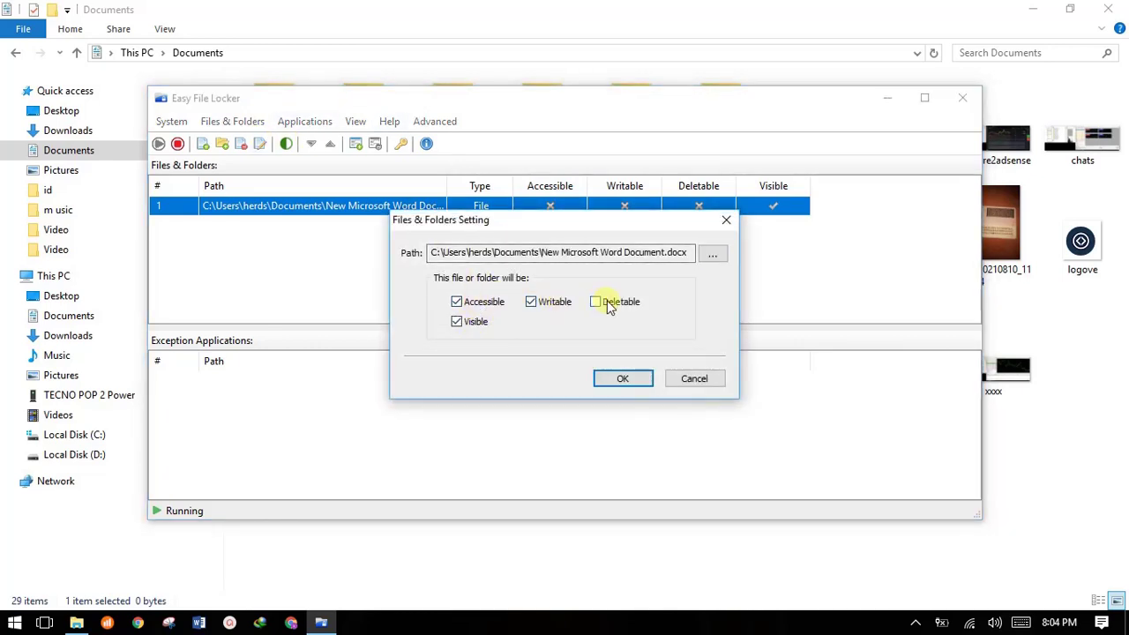
{"action": "left_click", "coordinate": [607, 305]}
{"action": "left_click", "coordinate": [622, 378]}
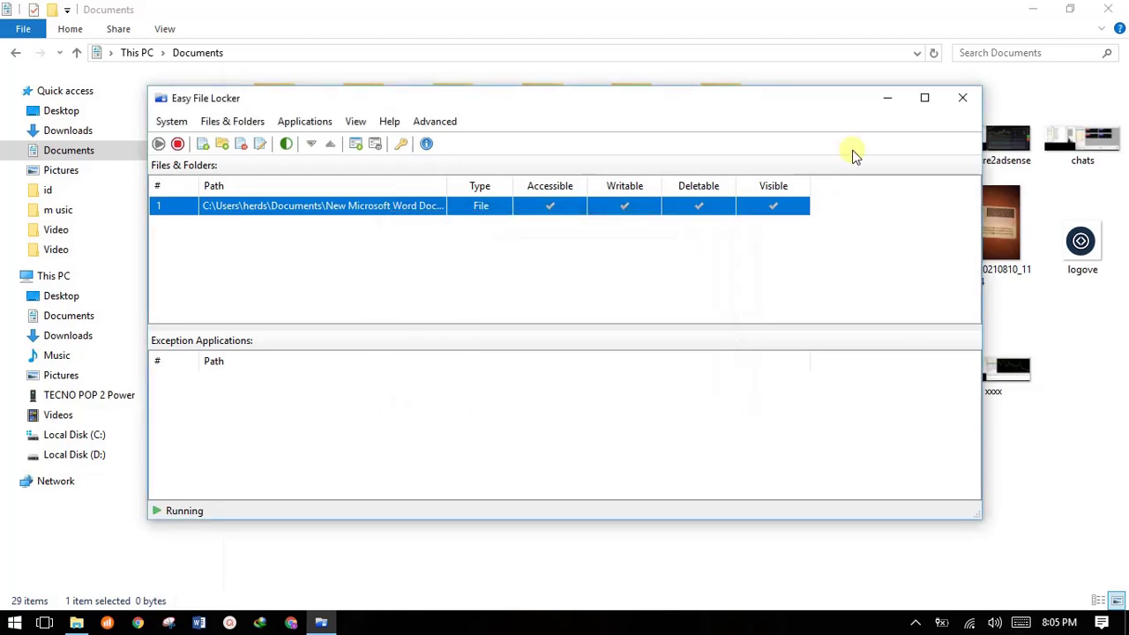
{"action": "left_click", "coordinate": [889, 99]}
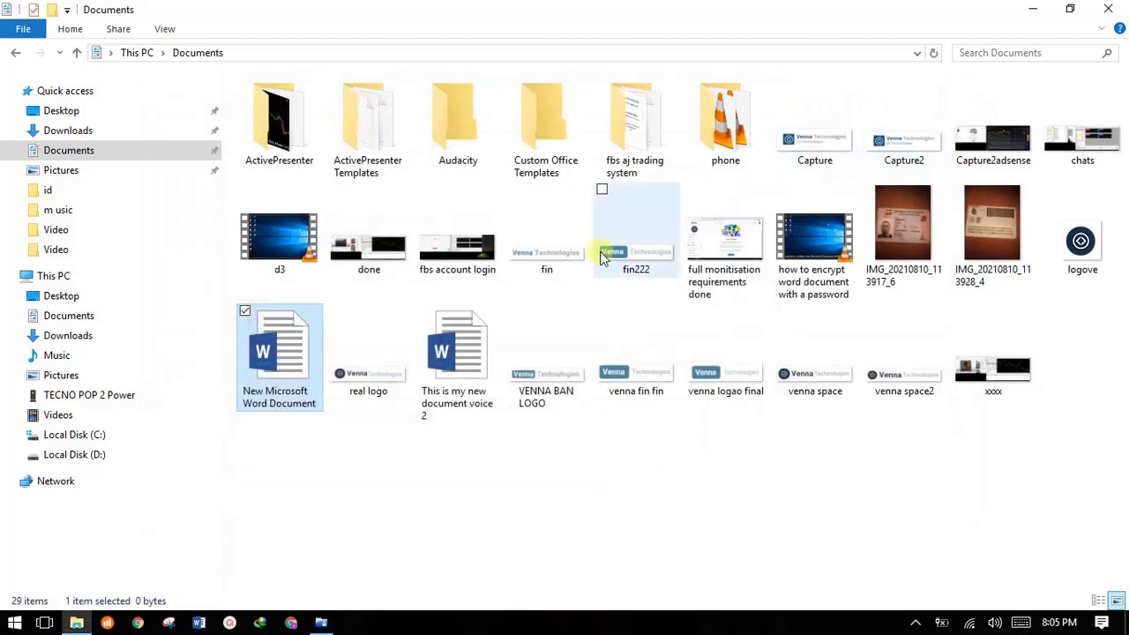
Type 'dghfksdjvhcbsjdvhbsjdhvbjhds' into New Microsoft Word Document and save it.
{"action": "double_click", "coordinate": [270, 393]}
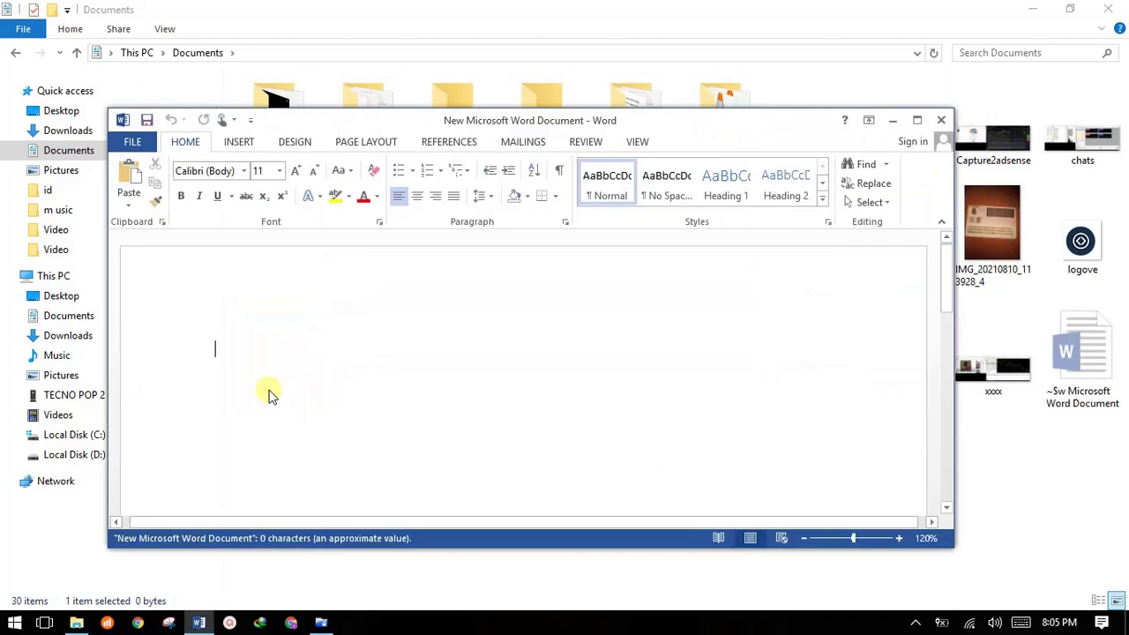
{"action": "type", "text": "dghfksdjvhcbsjdvhbsjdhvbjhds"}
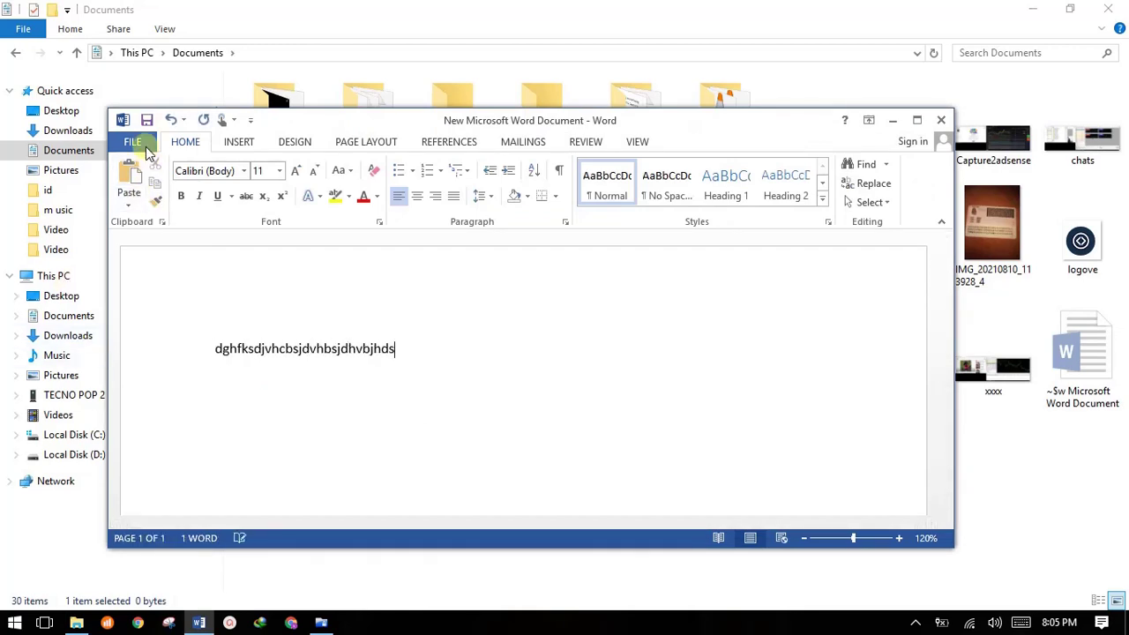
{"action": "left_click", "coordinate": [137, 142]}
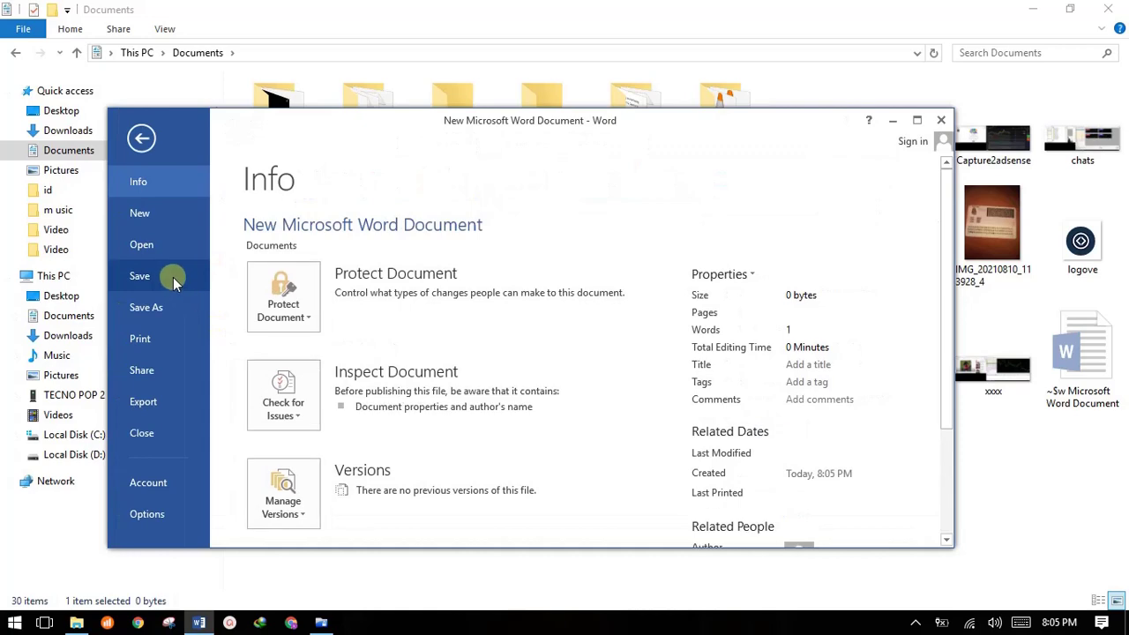
{"action": "left_click", "coordinate": [171, 277]}
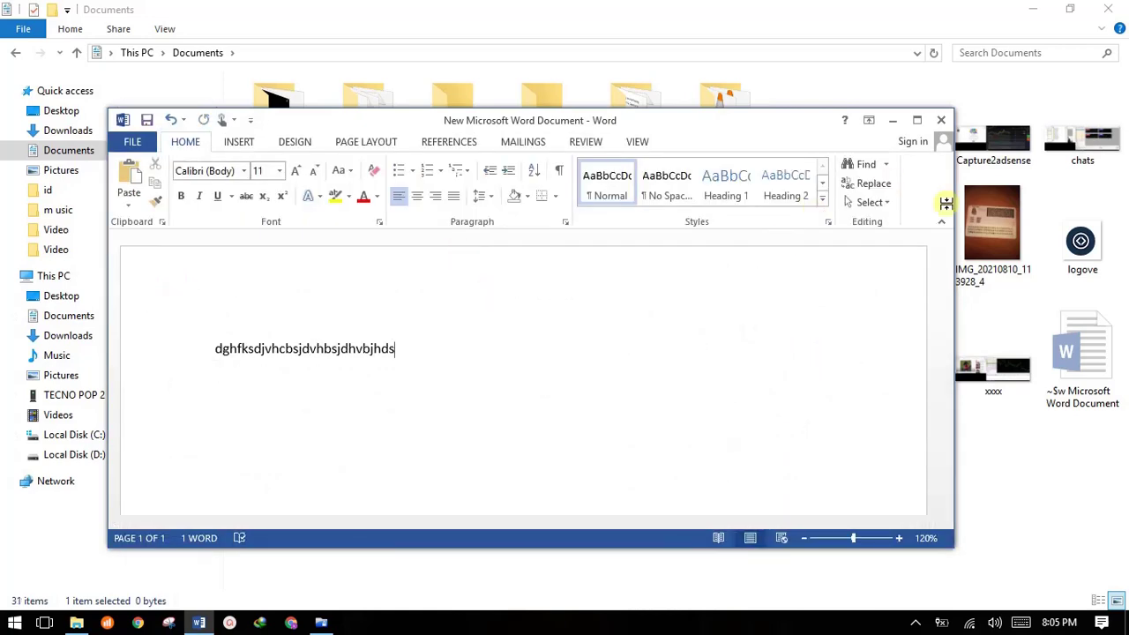
{"action": "left_click", "coordinate": [892, 120]}
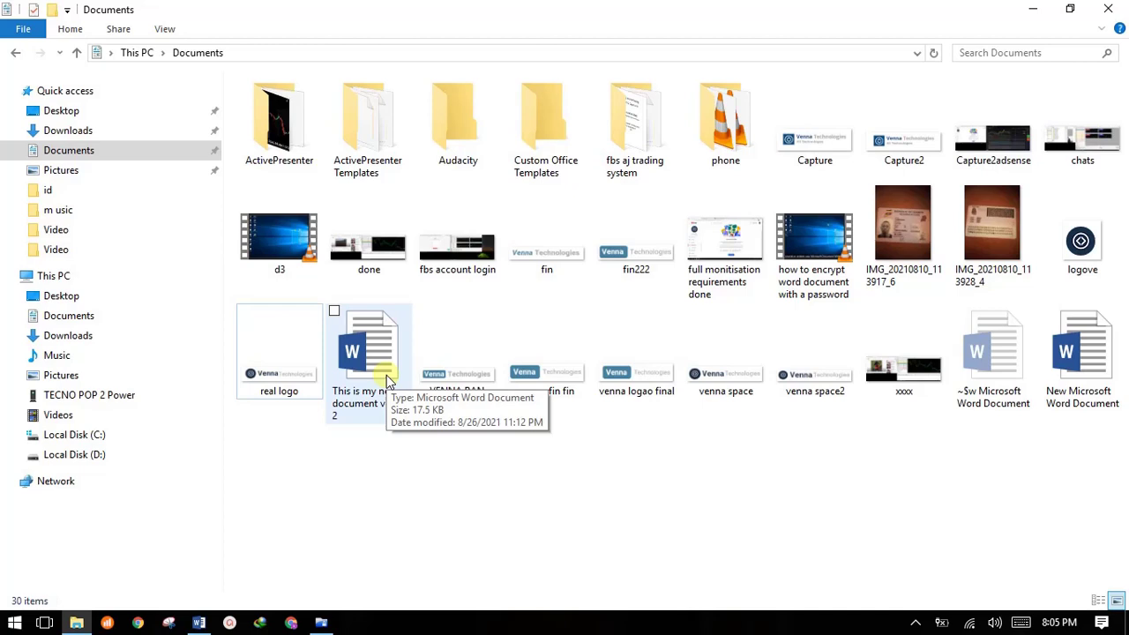
Reopen the document to check its saved text, then close Word.
{"action": "double_click", "coordinate": [1053, 385]}
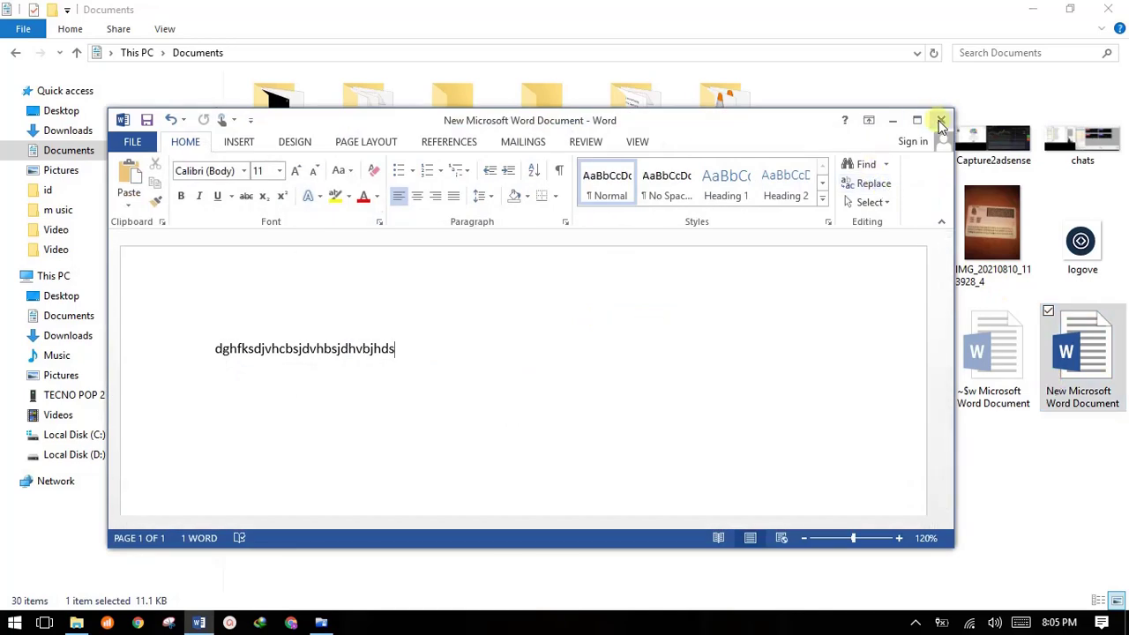
{"action": "left_click", "coordinate": [940, 120]}
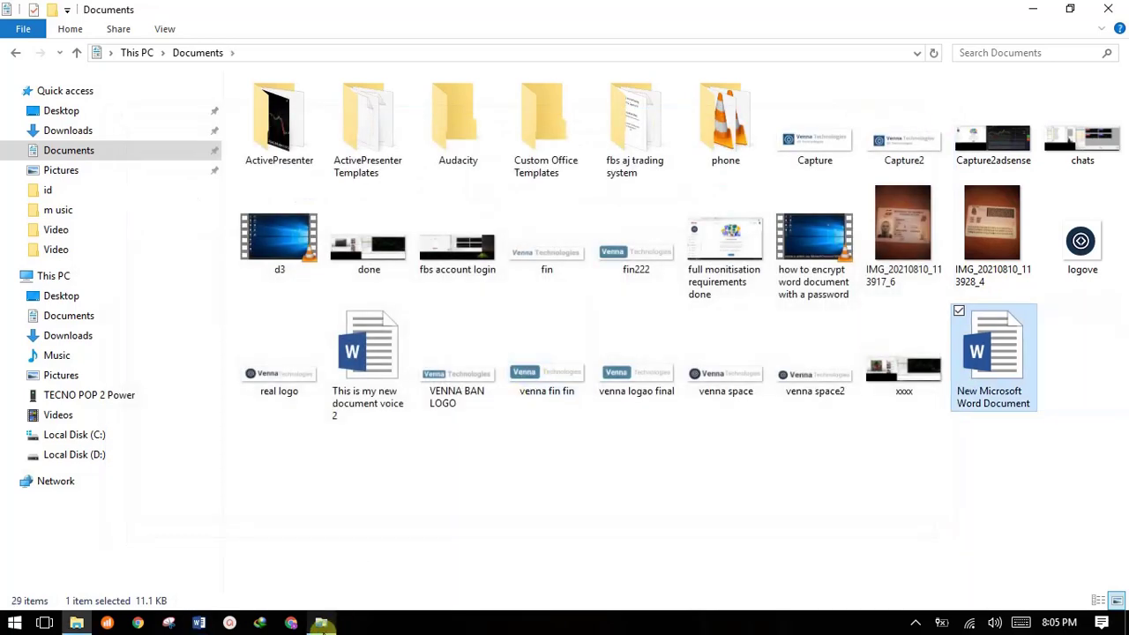
{"action": "left_click", "coordinate": [321, 624]}
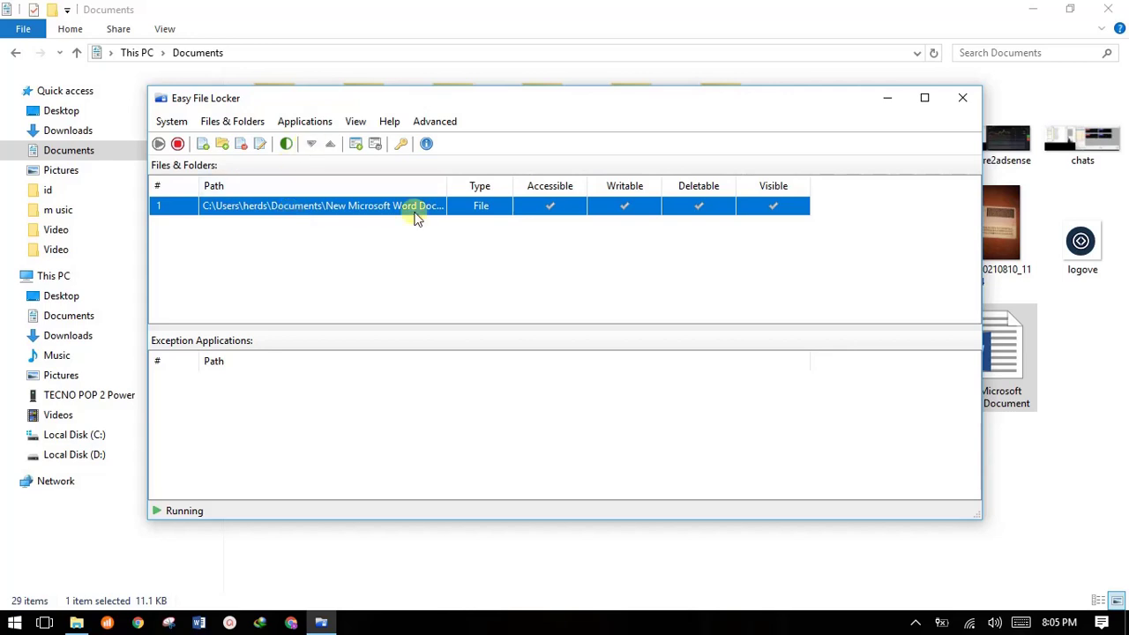
{"action": "left_click", "coordinate": [887, 99]}
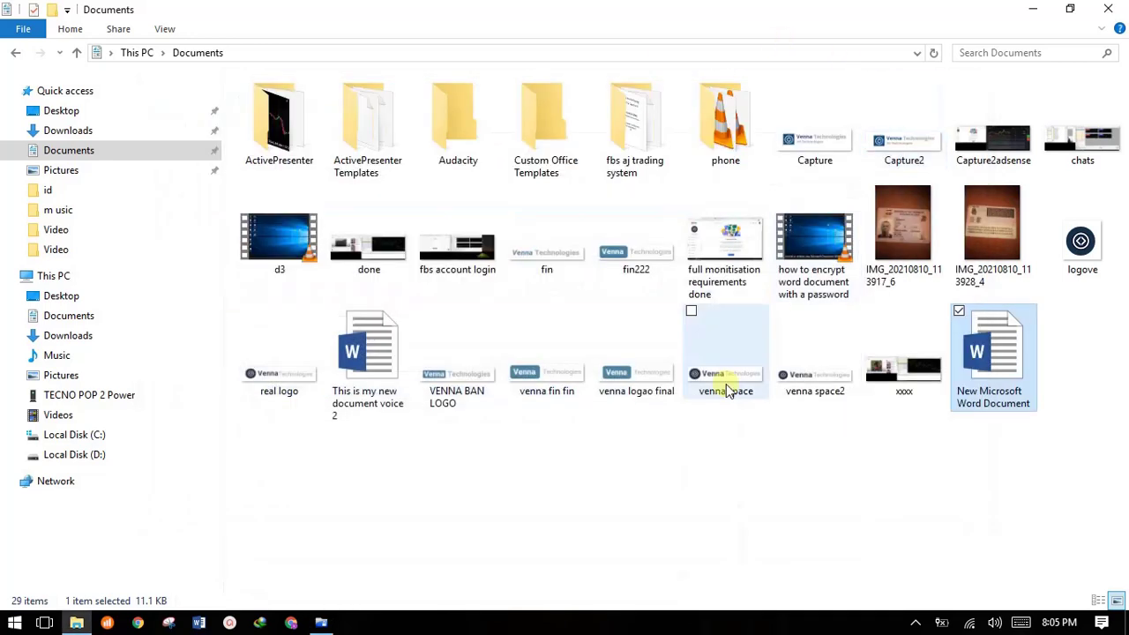
Create 'New folder' in Documents and move New Microsoft Word Document into it.
{"action": "right_click", "coordinate": [628, 533]}
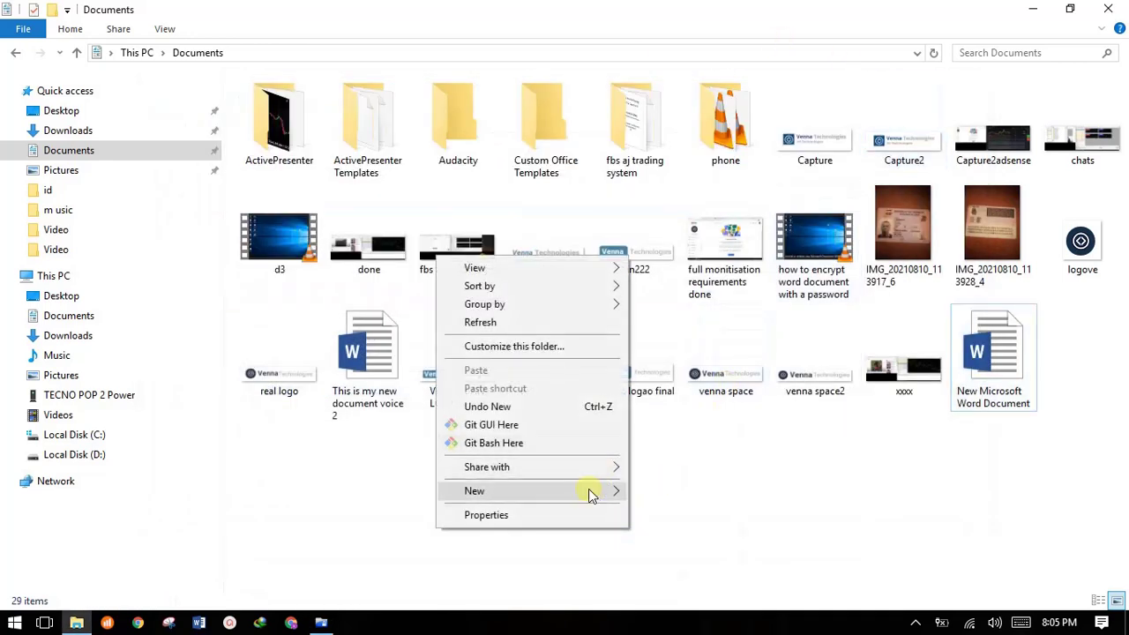
{"action": "mouse_move", "coordinate": [589, 491]}
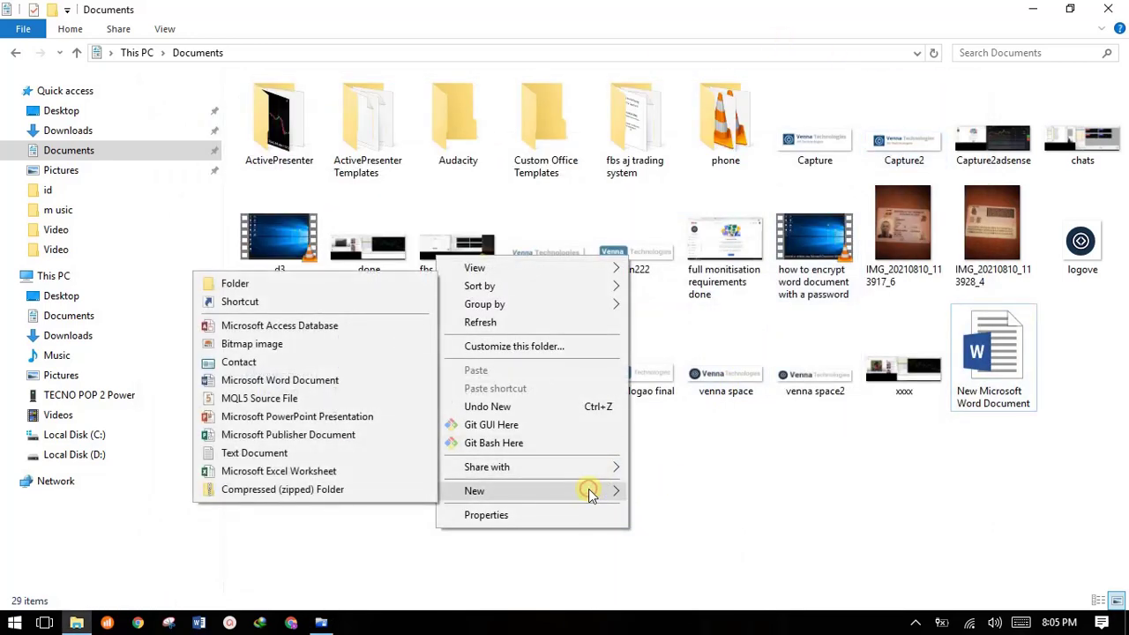
{"action": "left_click", "coordinate": [361, 293]}
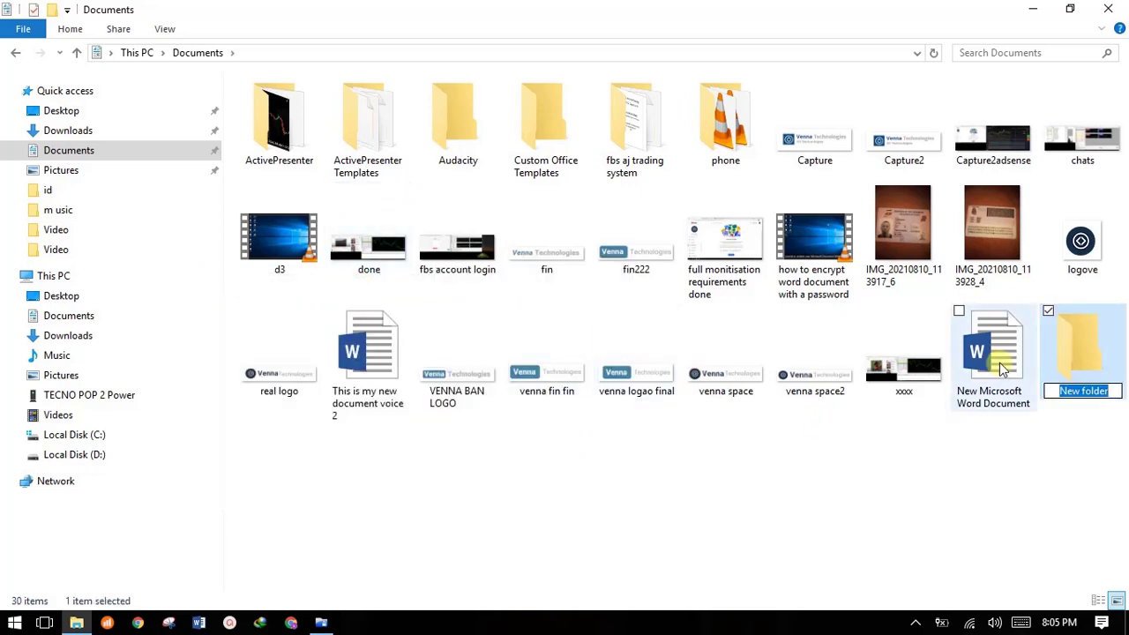
{"action": "left_click_drag", "start_coordinate": [1003, 369], "coordinate": [1085, 366]}
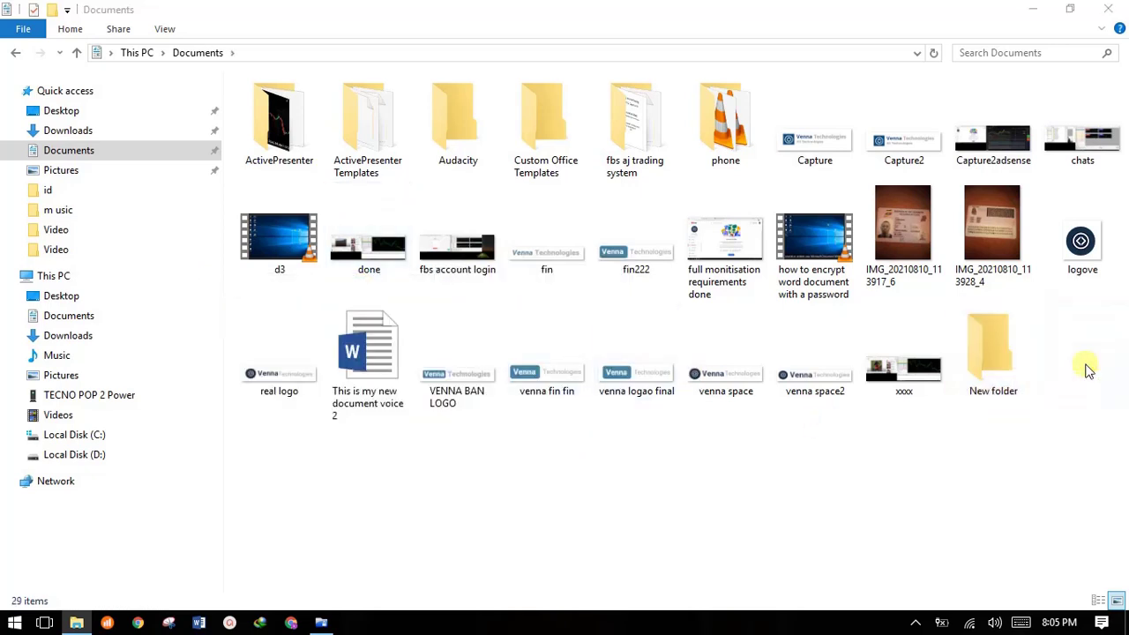
{"action": "double_click", "coordinate": [988, 345]}
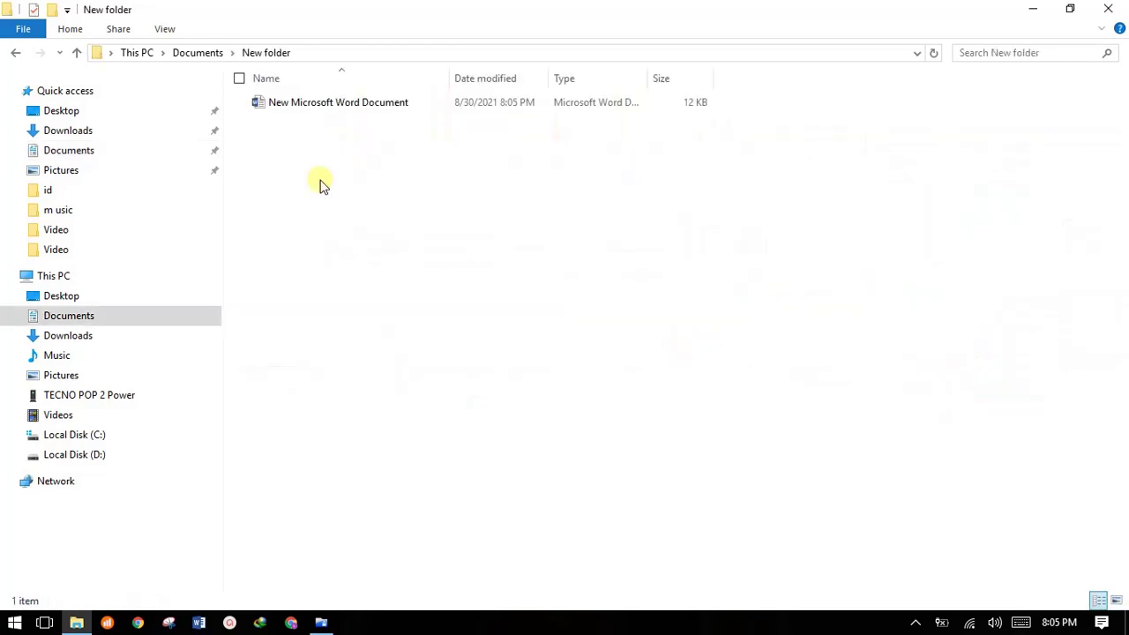
{"action": "left_click", "coordinate": [13, 53]}
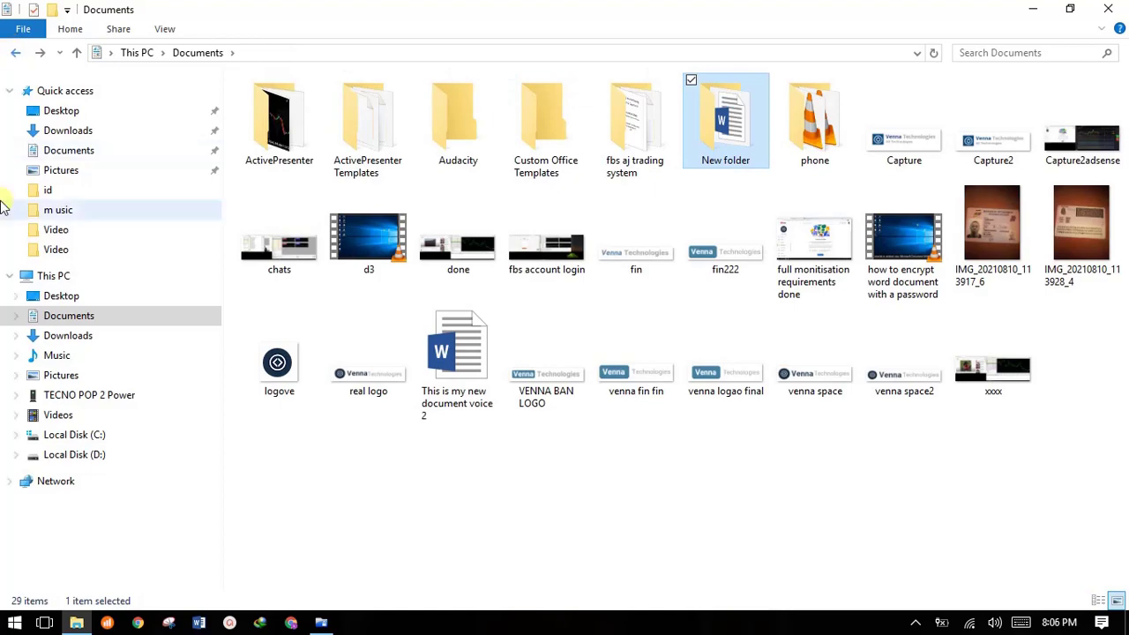
Add a folder rule for Documents\New folder: visible but inaccessible, unwritable and undeletable.
{"action": "left_click", "coordinate": [319, 627]}
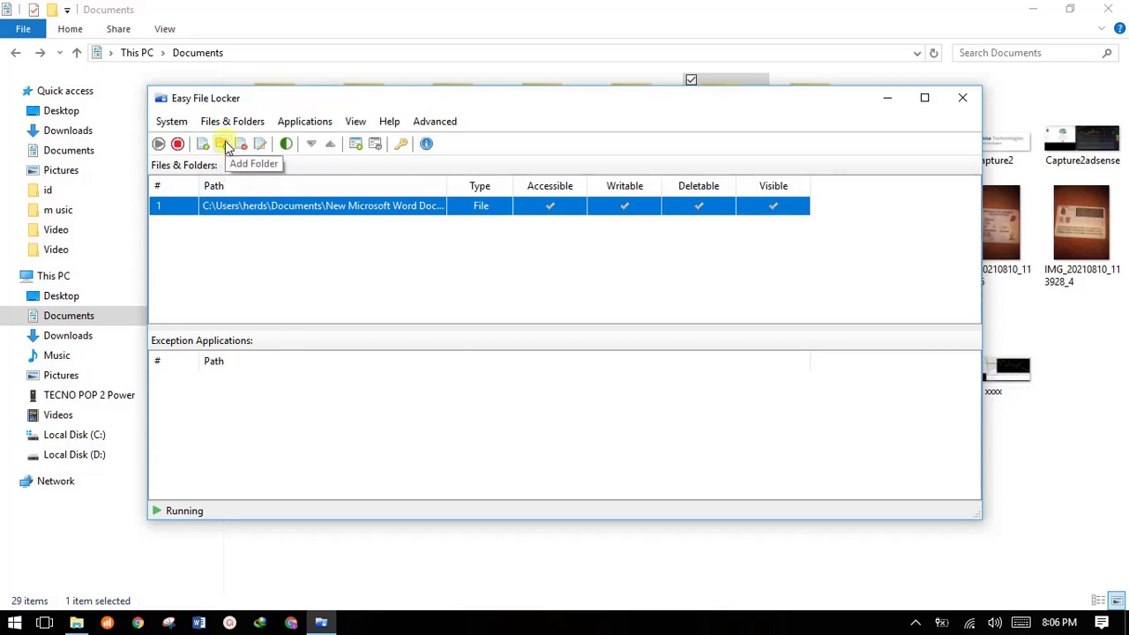
{"action": "left_click", "coordinate": [226, 146]}
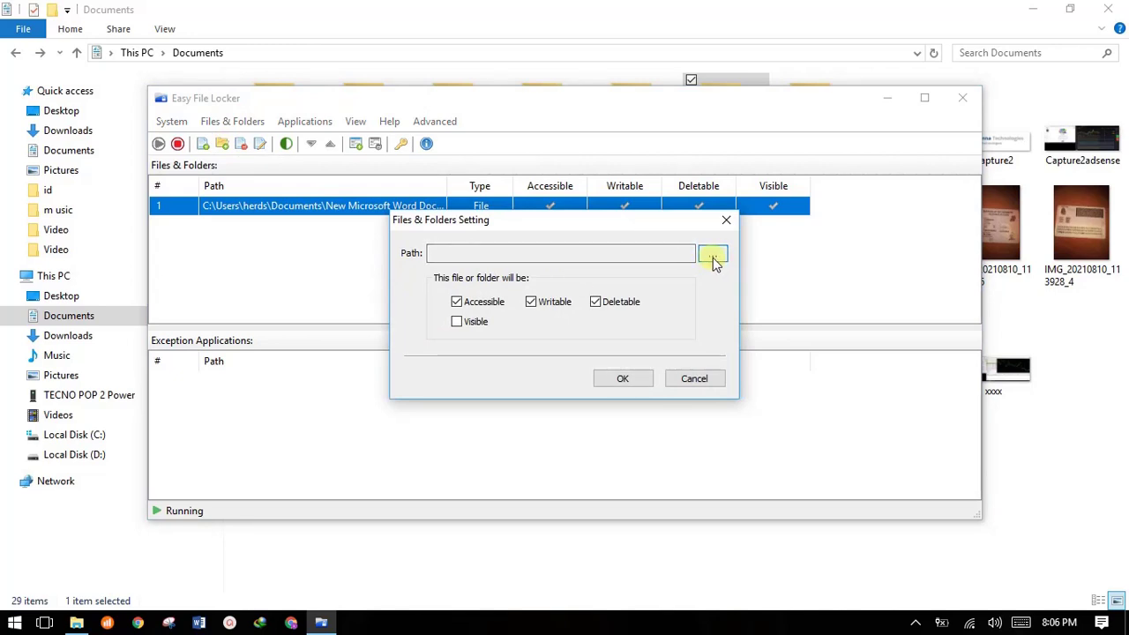
{"action": "left_click", "coordinate": [713, 258]}
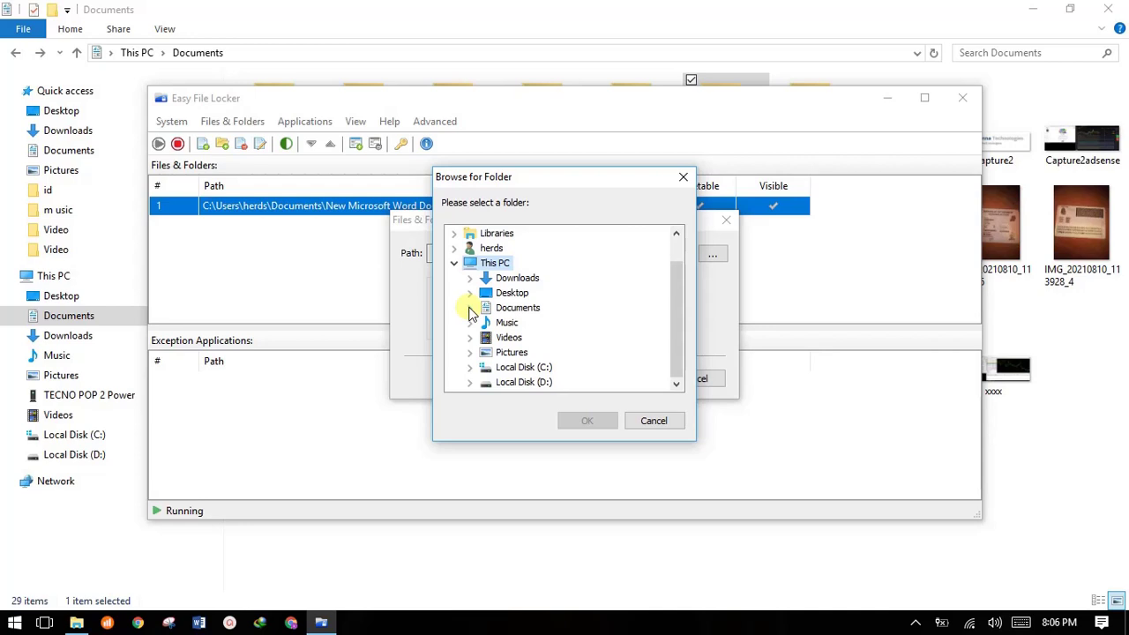
{"action": "left_click", "coordinate": [469, 308]}
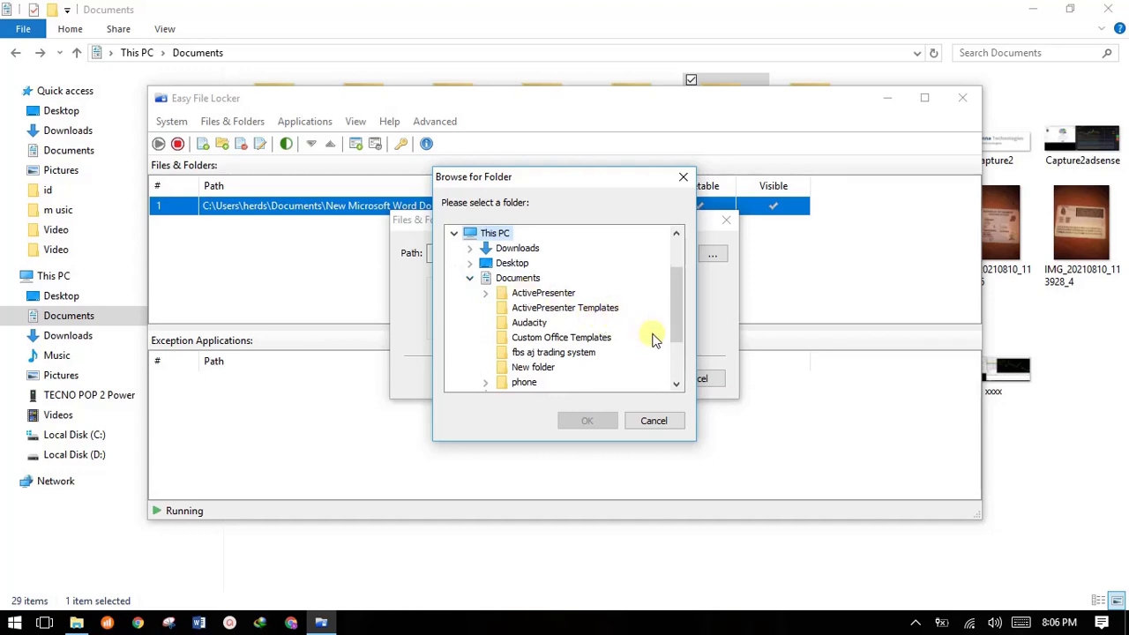
{"action": "left_click", "coordinate": [540, 366]}
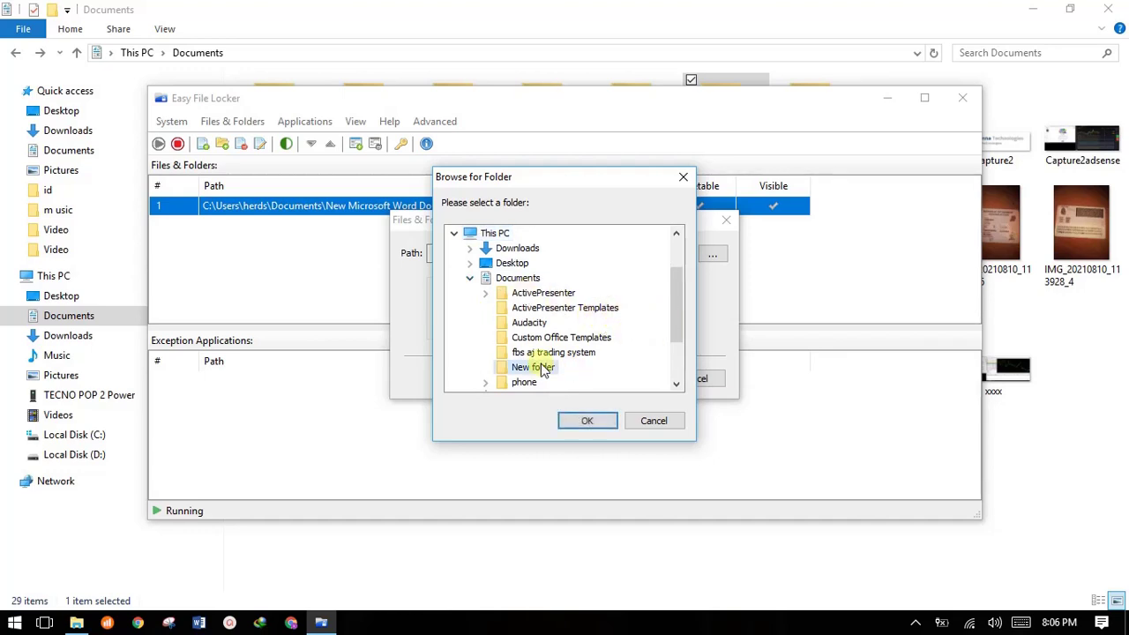
{"action": "left_click", "coordinate": [605, 422]}
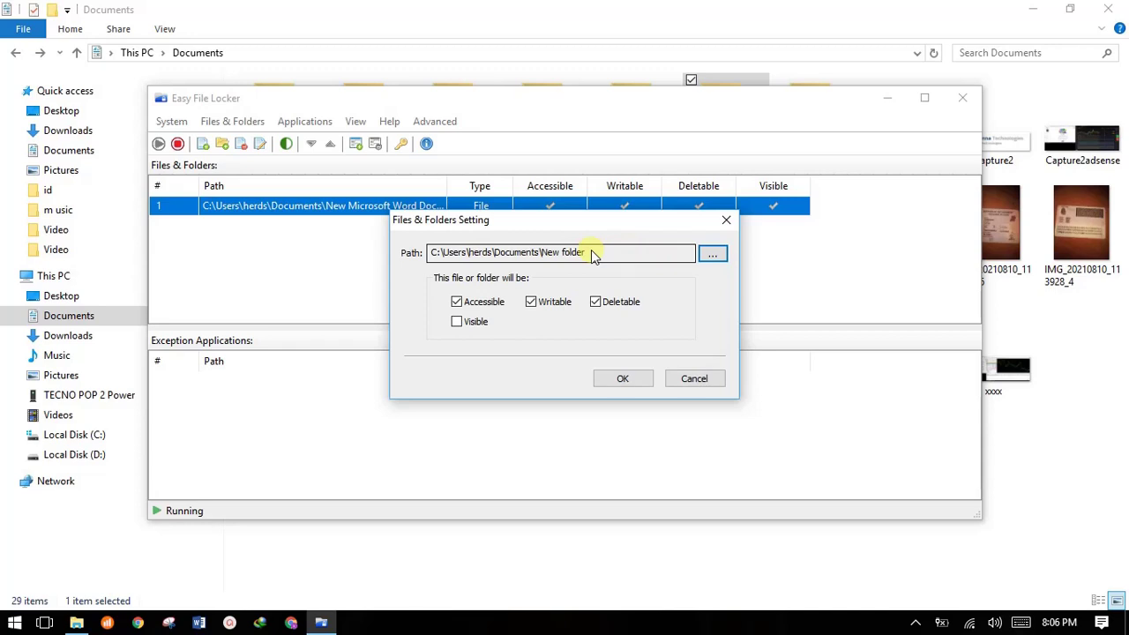
{"action": "left_click", "coordinate": [458, 322]}
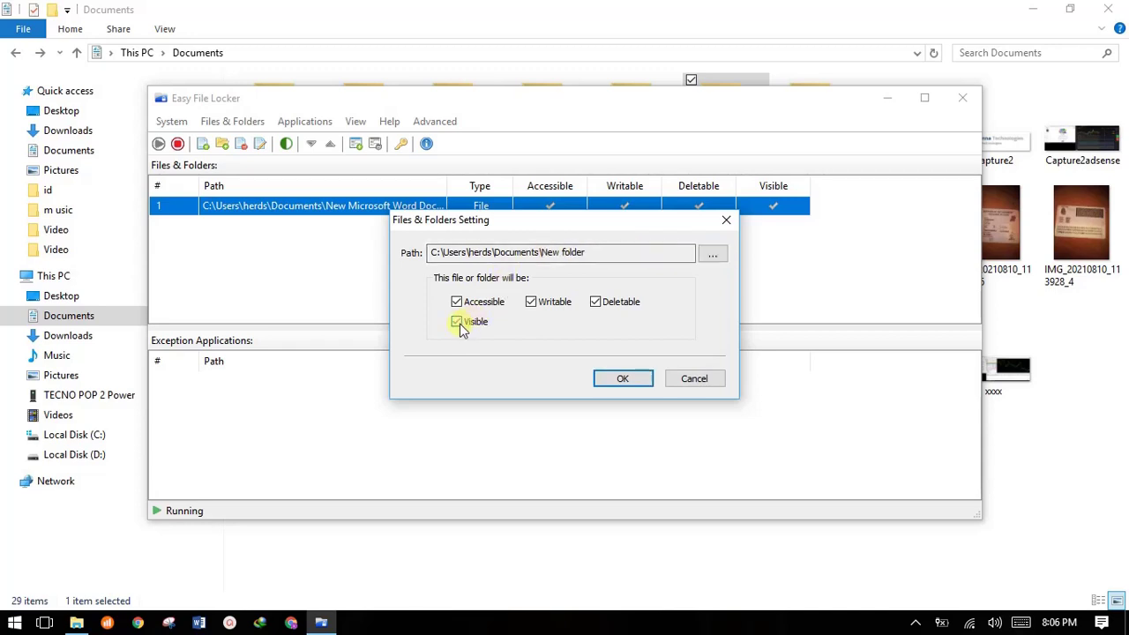
{"action": "left_click", "coordinate": [470, 305]}
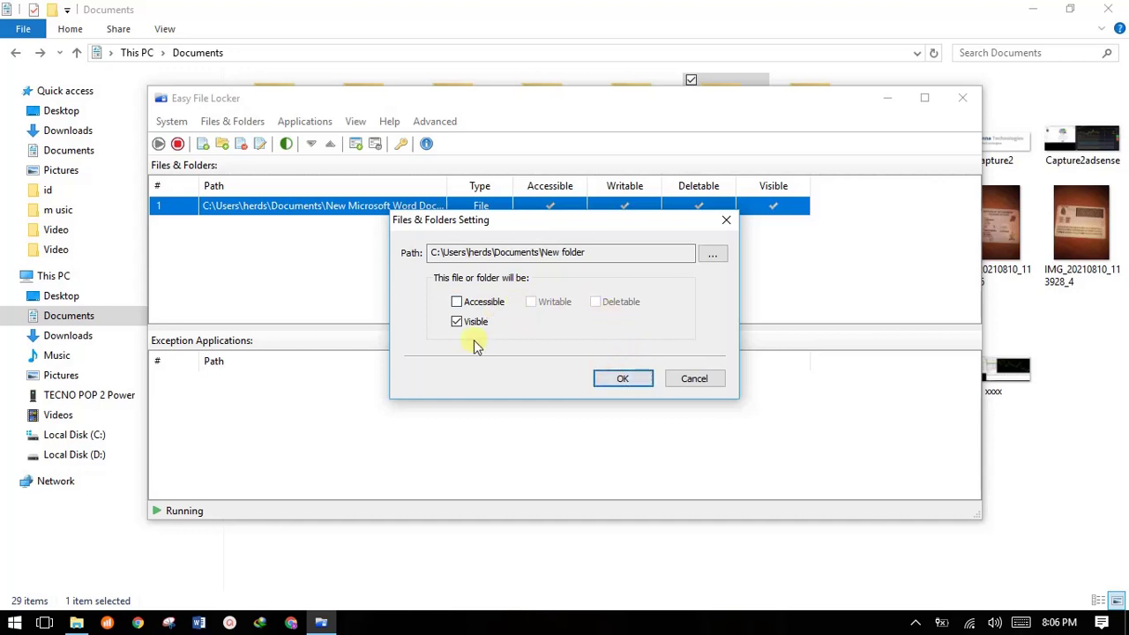
{"action": "left_click", "coordinate": [622, 379]}
{"action": "left_click", "coordinate": [885, 99]}
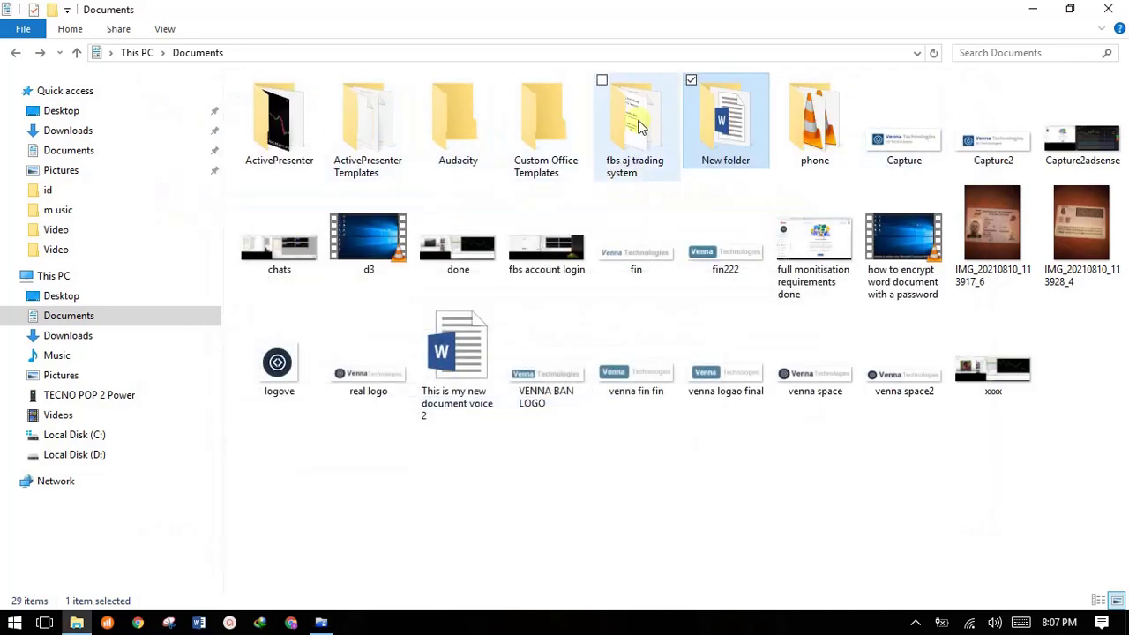
Try opening New folder twice, getting the Access is denied error each time.
{"action": "double_click", "coordinate": [741, 124]}
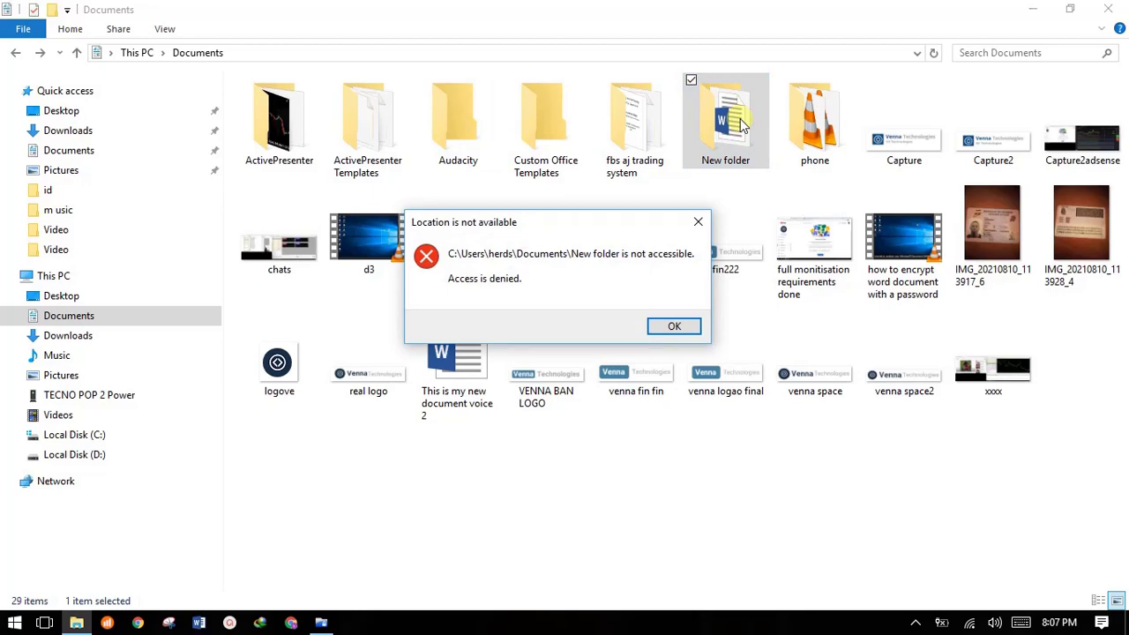
{"action": "left_click", "coordinate": [672, 328]}
{"action": "left_click", "coordinate": [323, 623]}
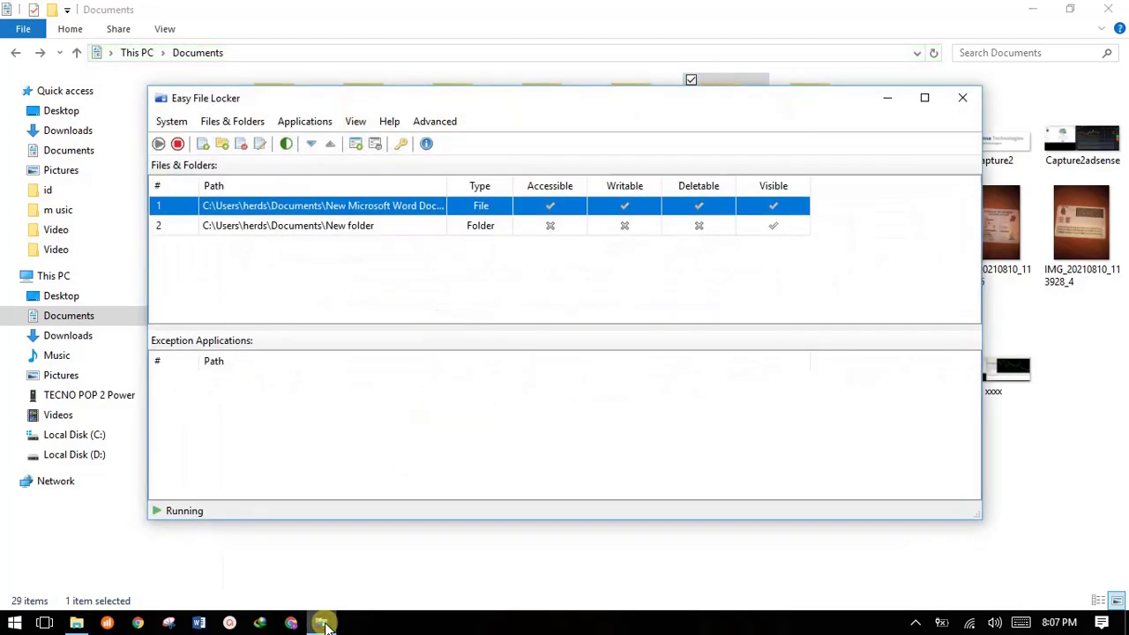
{"action": "left_click", "coordinate": [323, 622]}
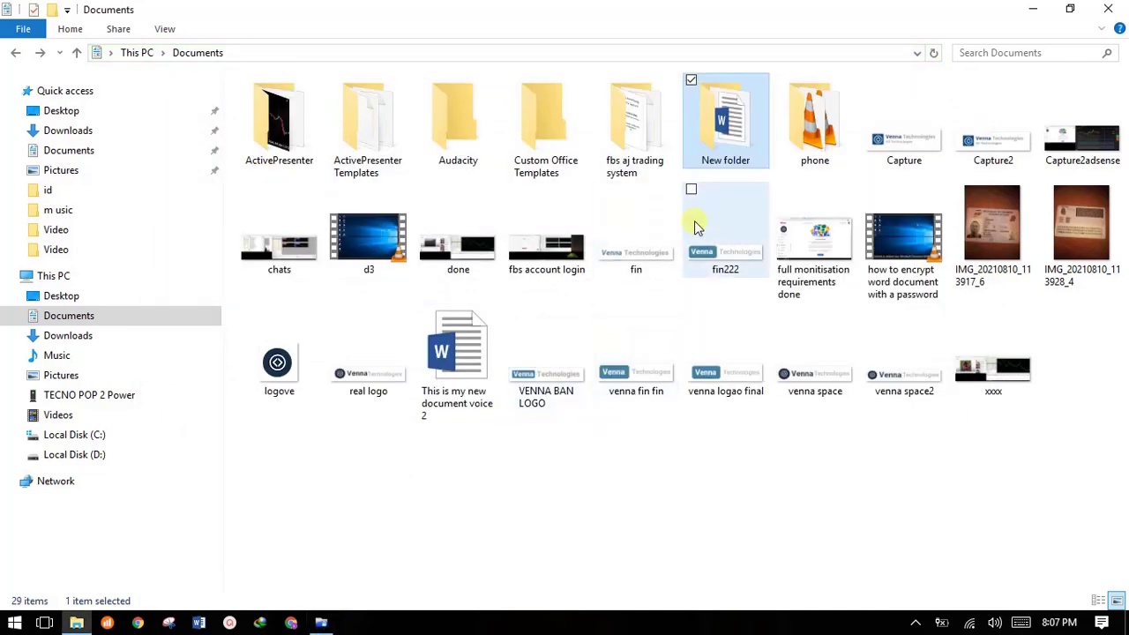
{"action": "double_click", "coordinate": [718, 145]}
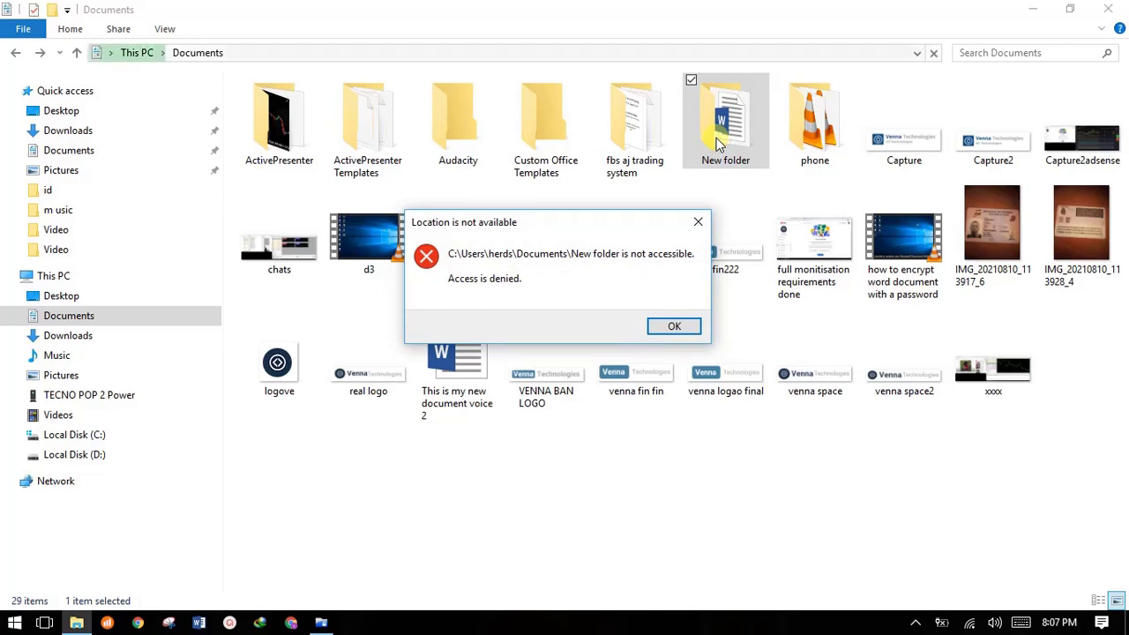
{"action": "left_click", "coordinate": [674, 324]}
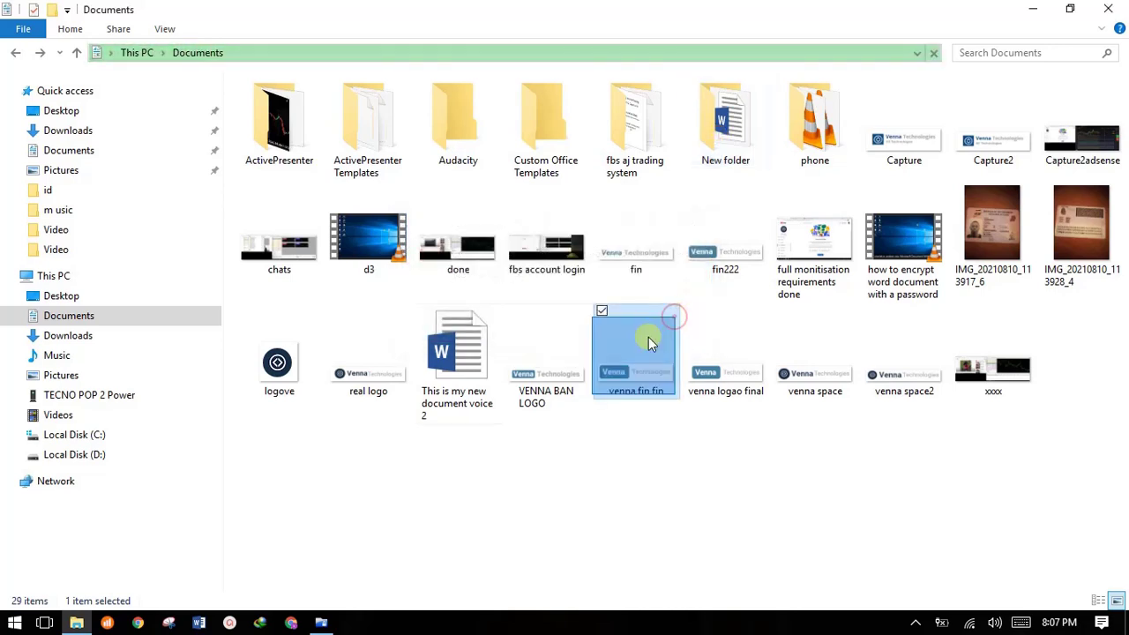
{"action": "left_click_drag", "start_coordinate": [650, 335], "coordinate": [418, 421]}
{"action": "left_click", "coordinate": [323, 623]}
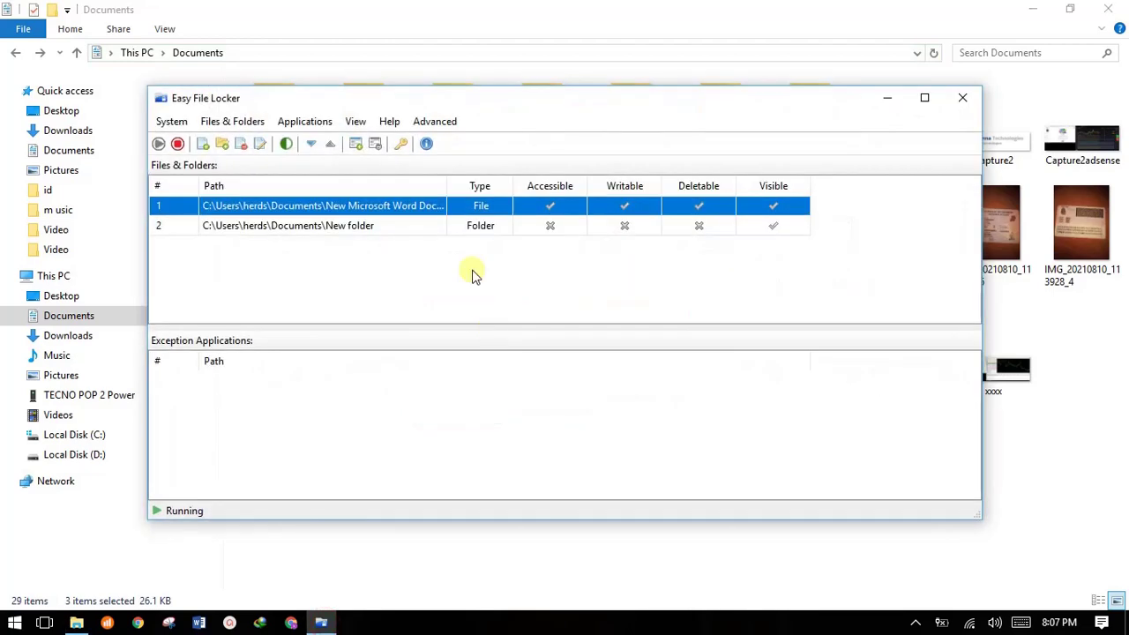
Give the New folder rule full access, writing and deletion, then open the folder to see its Word document.
{"action": "left_click", "coordinate": [399, 227]}
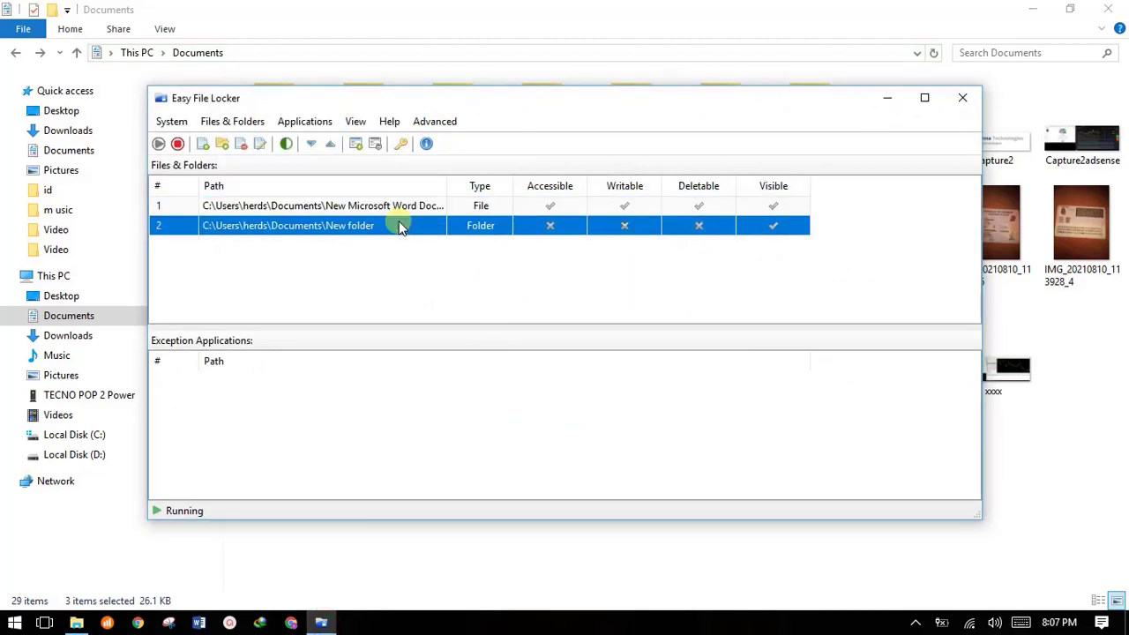
{"action": "left_click", "coordinate": [261, 145]}
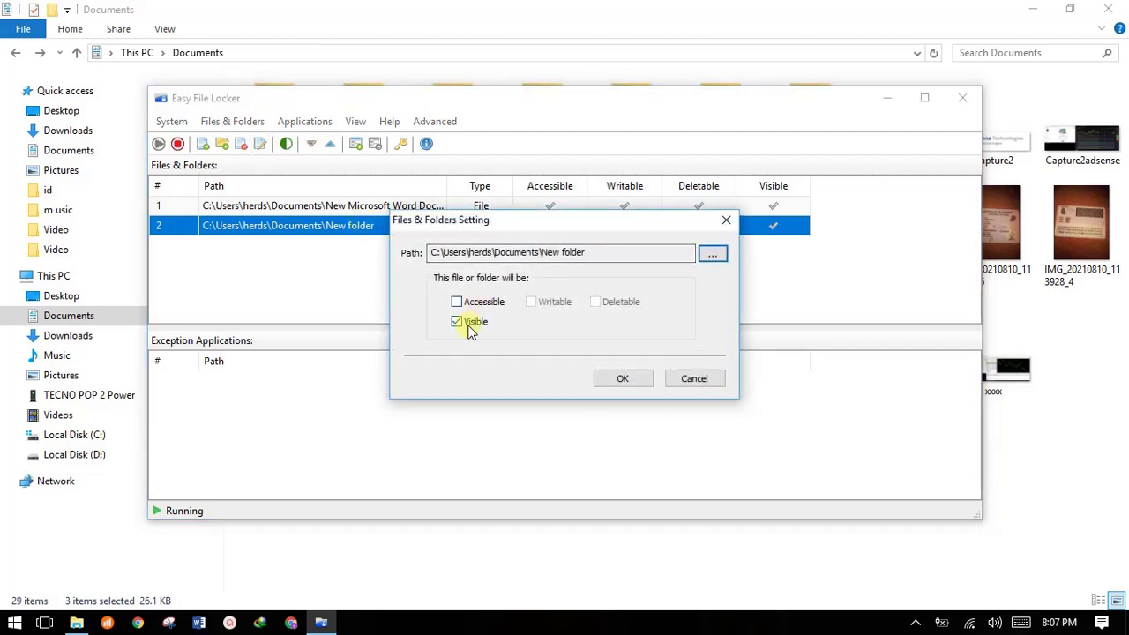
{"action": "left_click", "coordinate": [456, 301]}
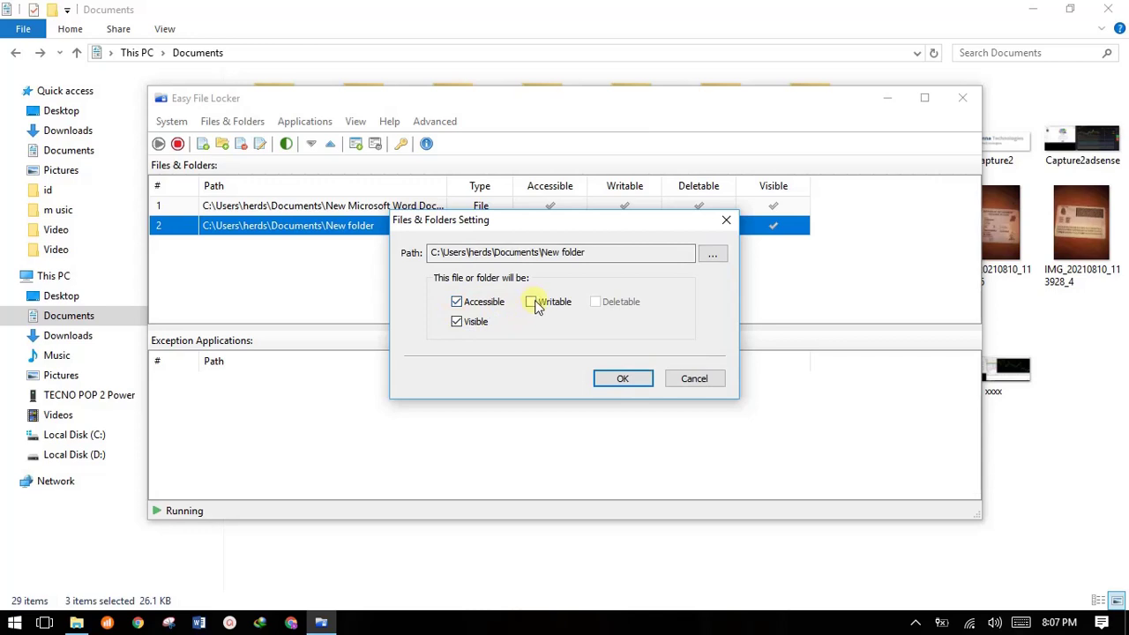
{"action": "left_click", "coordinate": [530, 302]}
{"action": "left_click", "coordinate": [628, 379]}
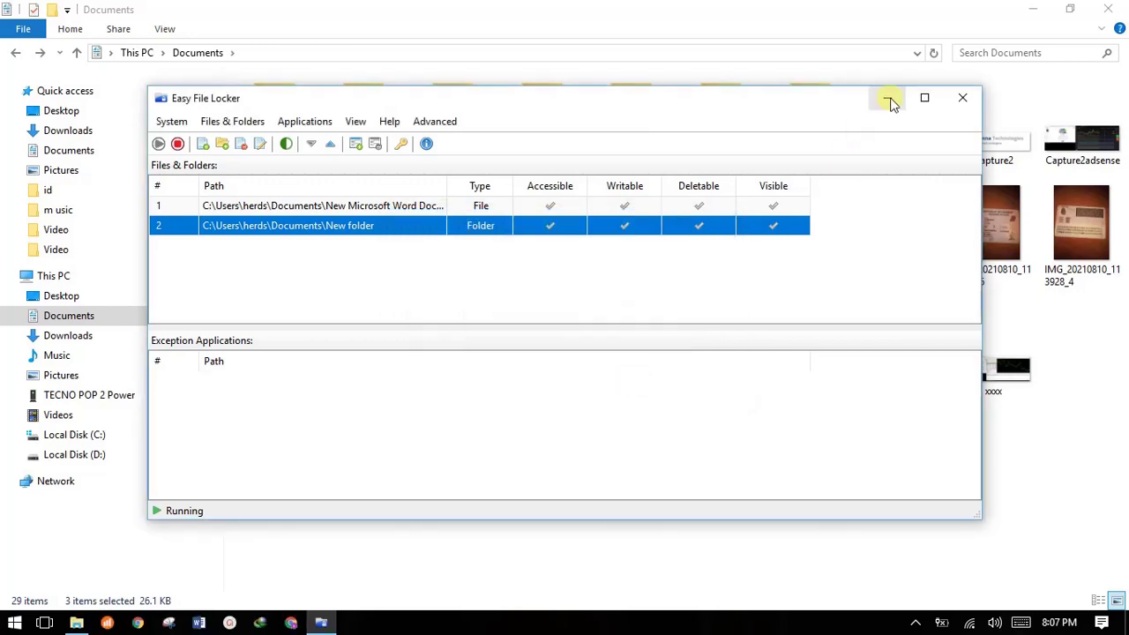
{"action": "left_click", "coordinate": [889, 100]}
{"action": "double_click", "coordinate": [725, 156]}
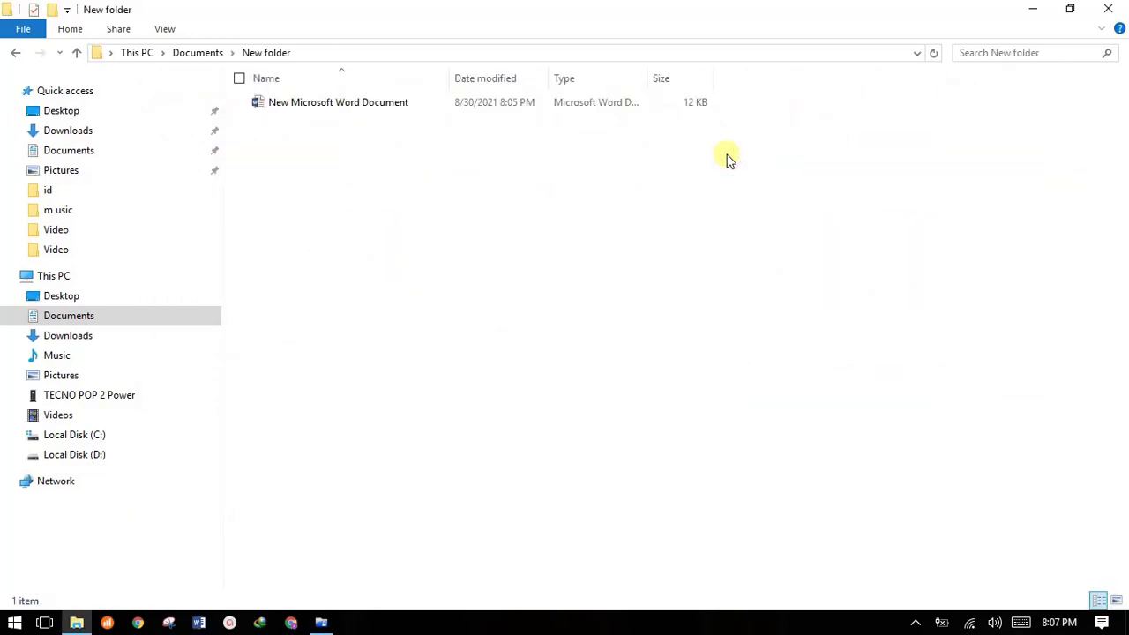
{"action": "left_click", "coordinate": [1029, 10]}
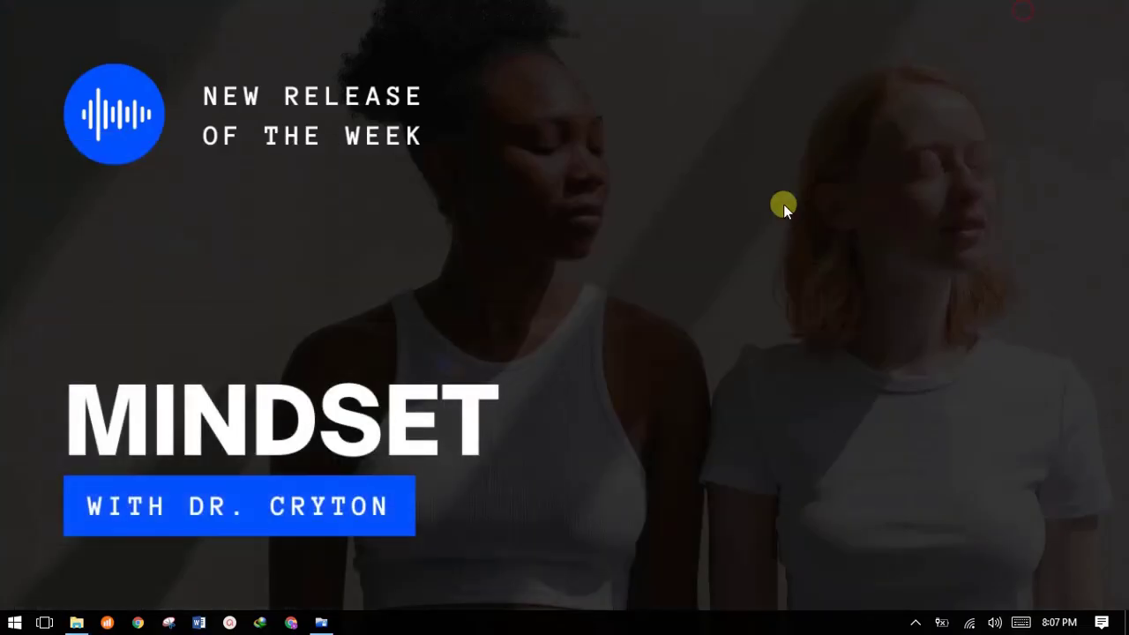
Edit the New folder rule so it is no longer accessible or visible.
{"action": "left_click", "coordinate": [322, 621]}
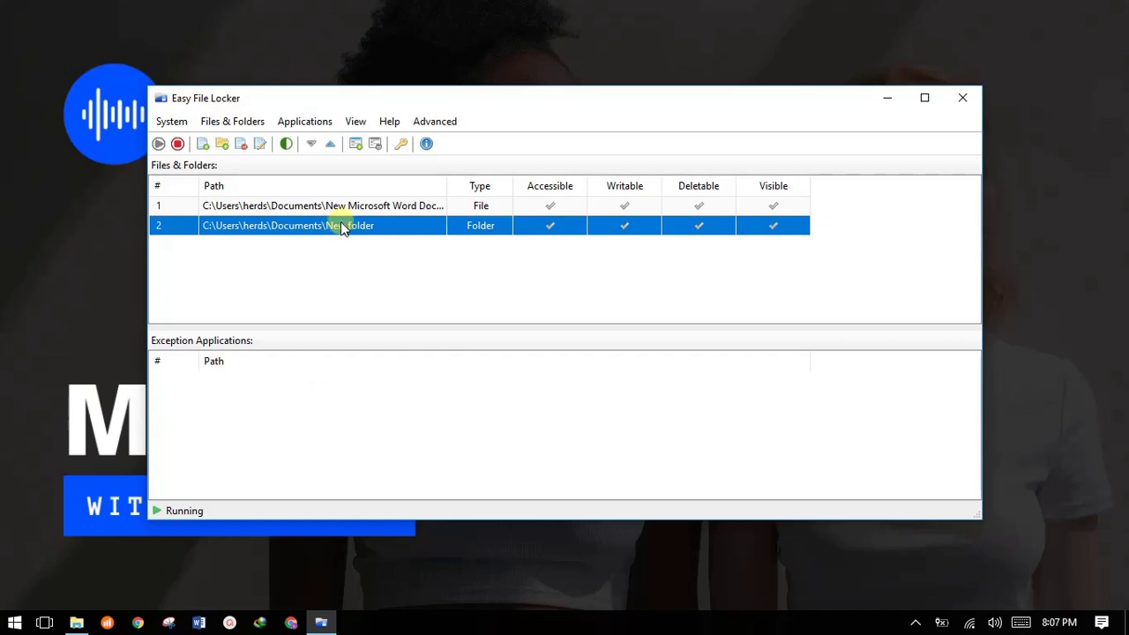
{"action": "left_click", "coordinate": [262, 144]}
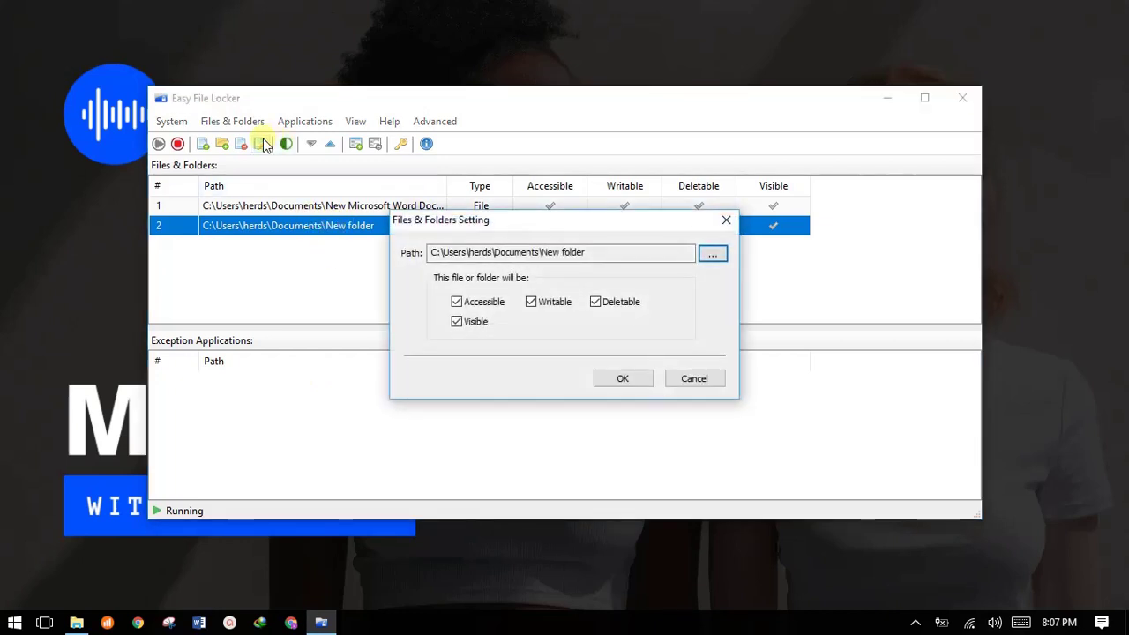
{"action": "left_click", "coordinate": [472, 302]}
{"action": "left_click", "coordinate": [475, 322]}
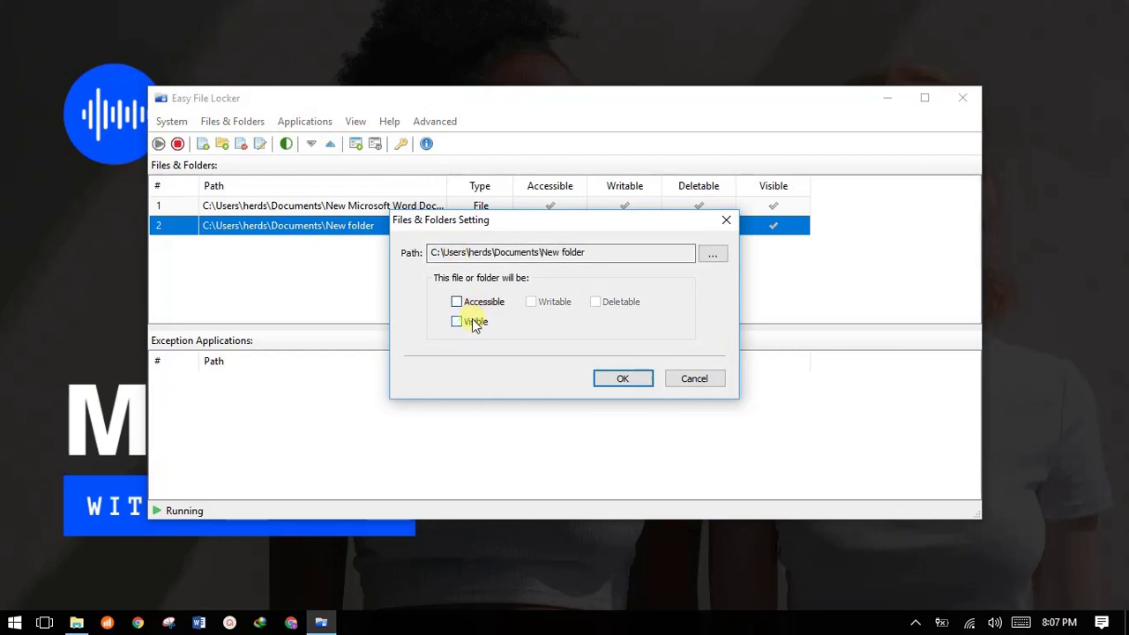
{"action": "left_click", "coordinate": [622, 378]}
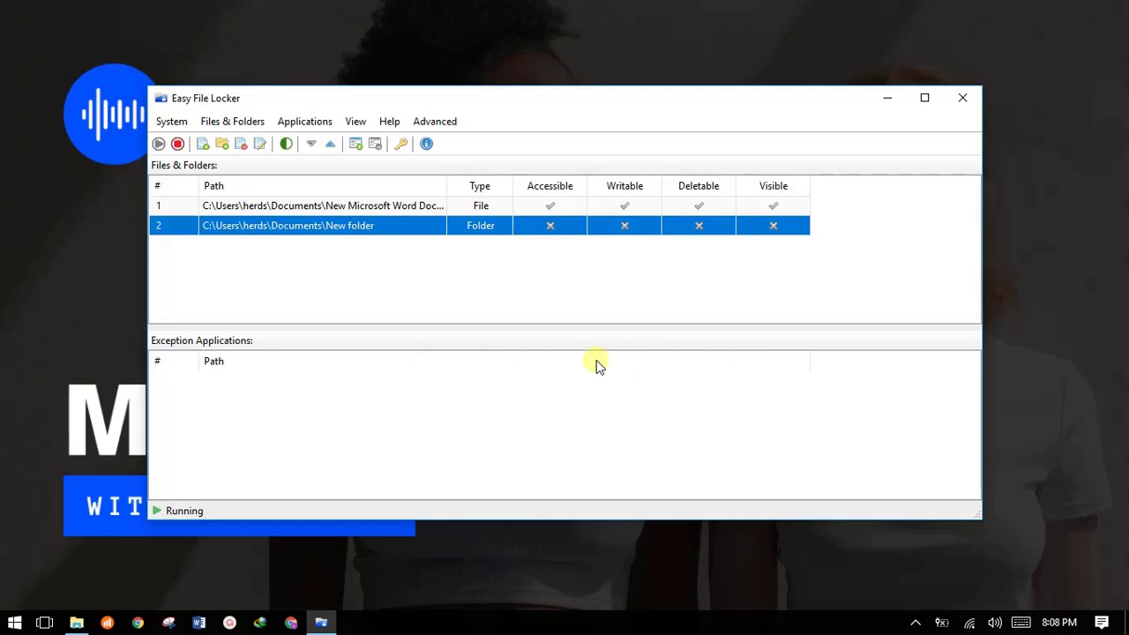
With the Word document rule selected, stop and restart protection, then minimize Easy File Locker.
{"action": "left_click", "coordinate": [545, 227]}
{"action": "left_click", "coordinate": [443, 207]}
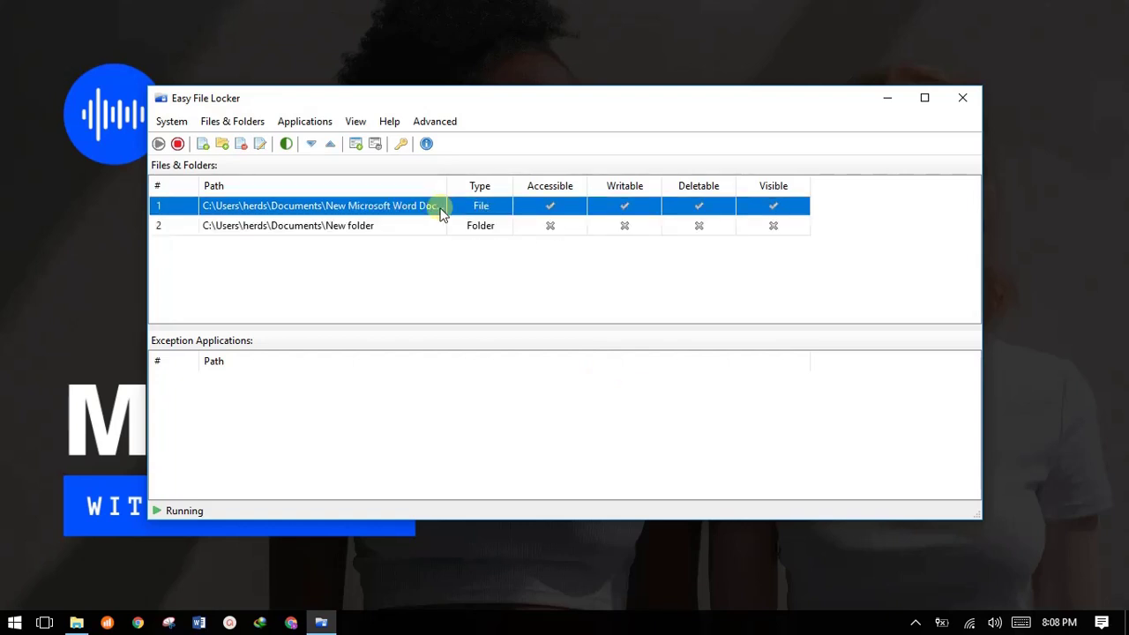
{"action": "left_click", "coordinate": [178, 145]}
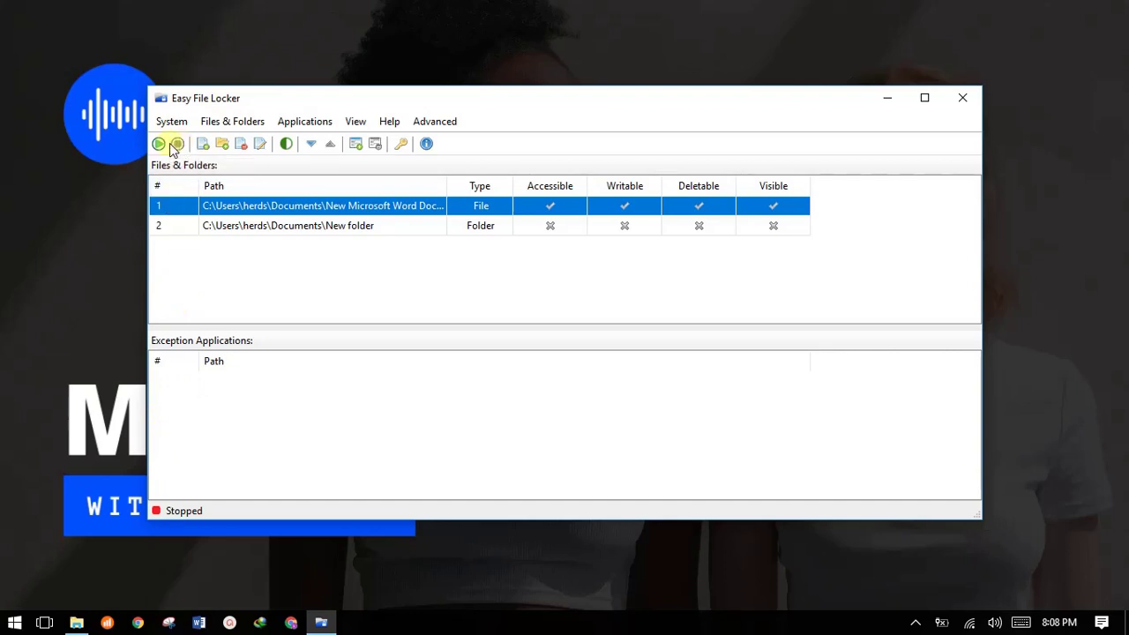
{"action": "left_click", "coordinate": [158, 144]}
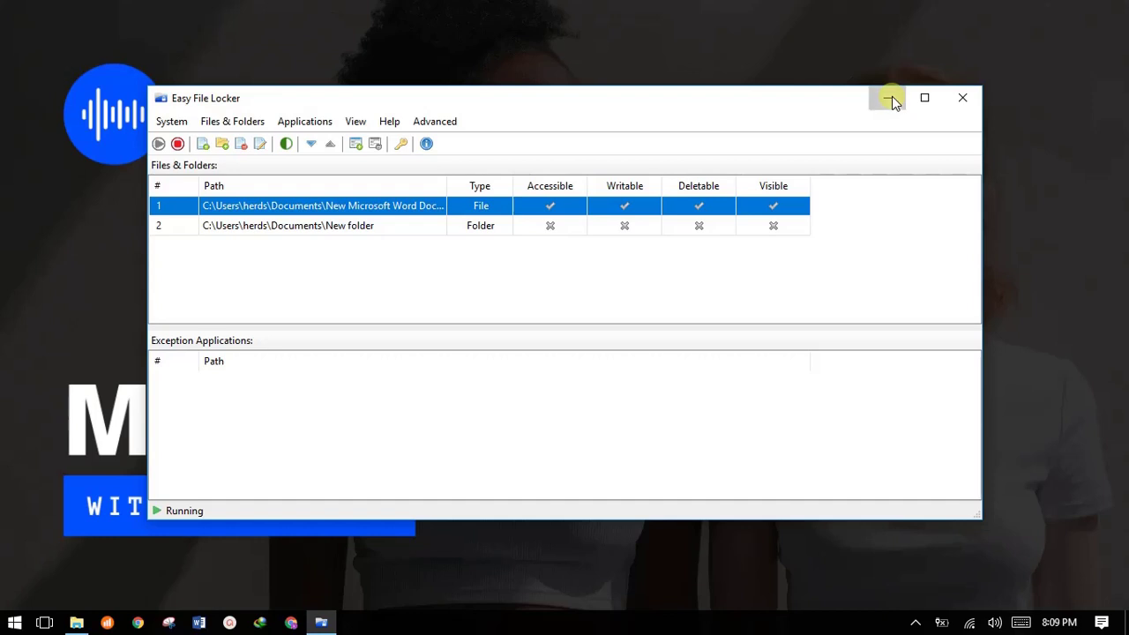
{"action": "left_click", "coordinate": [892, 98]}
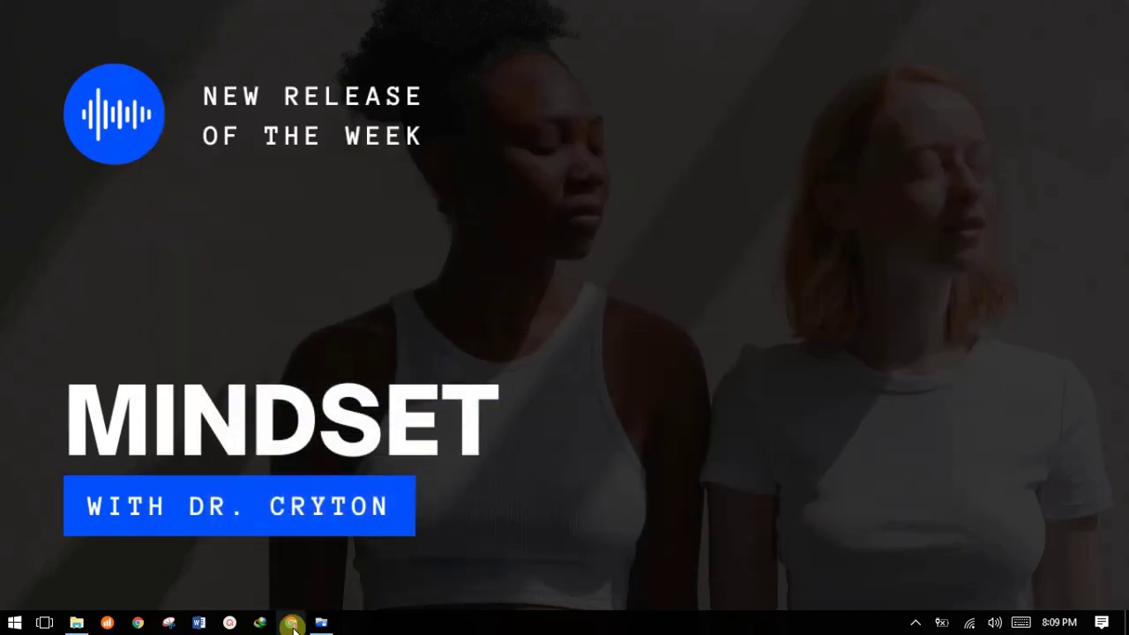